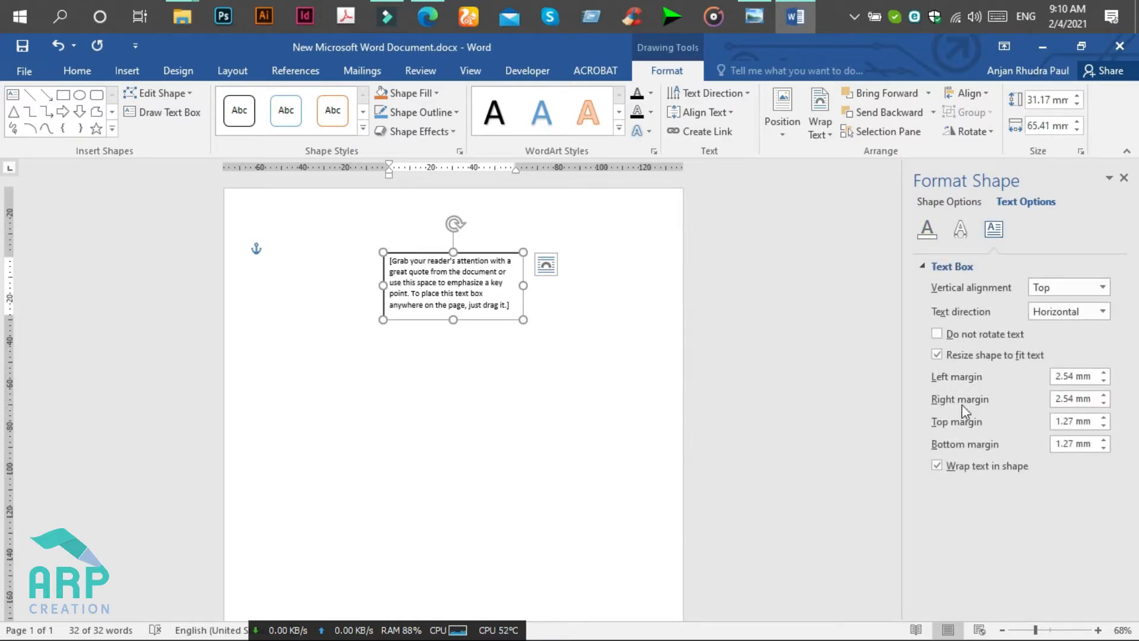
# Step: Set the text box's left, right, top and bottom internal margins to 0 mm and close the shape formatting options
pyautogui.click(1103, 448)
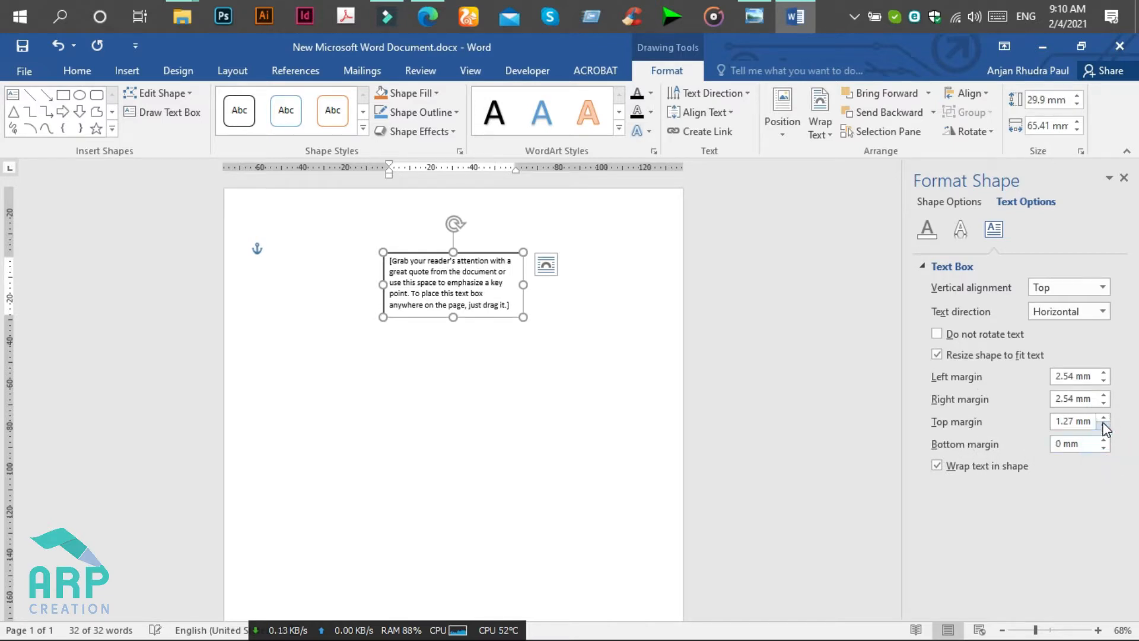
pyautogui.click(1103, 426)
pyautogui.click(1104, 425)
pyautogui.click(1105, 403)
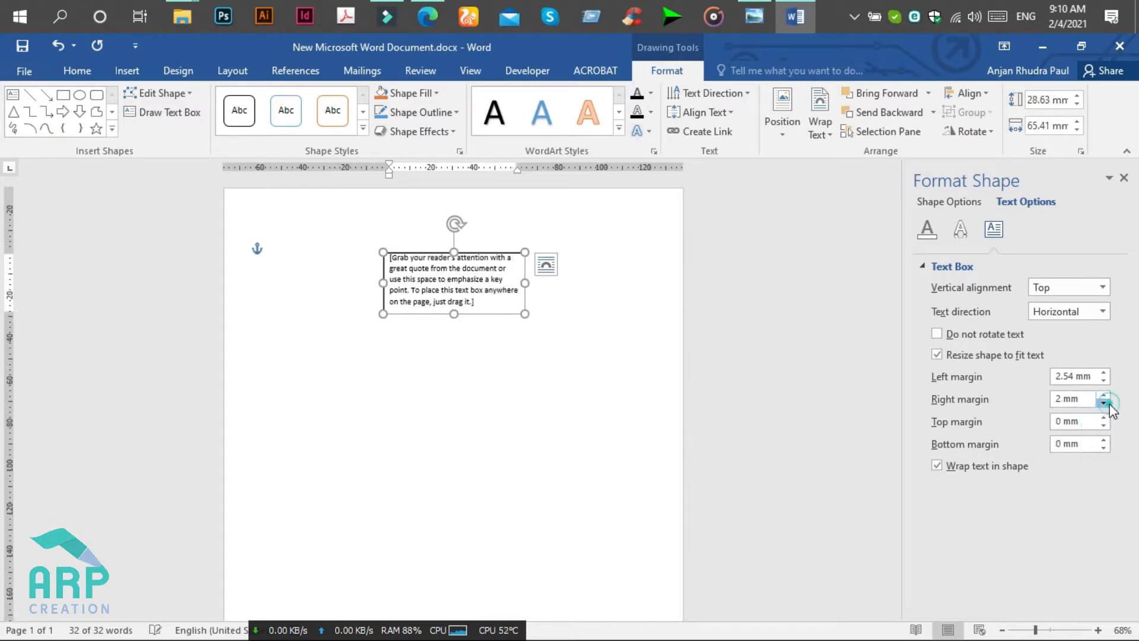
pyautogui.click(1105, 403)
pyautogui.click(1104, 403)
pyautogui.click(1104, 380)
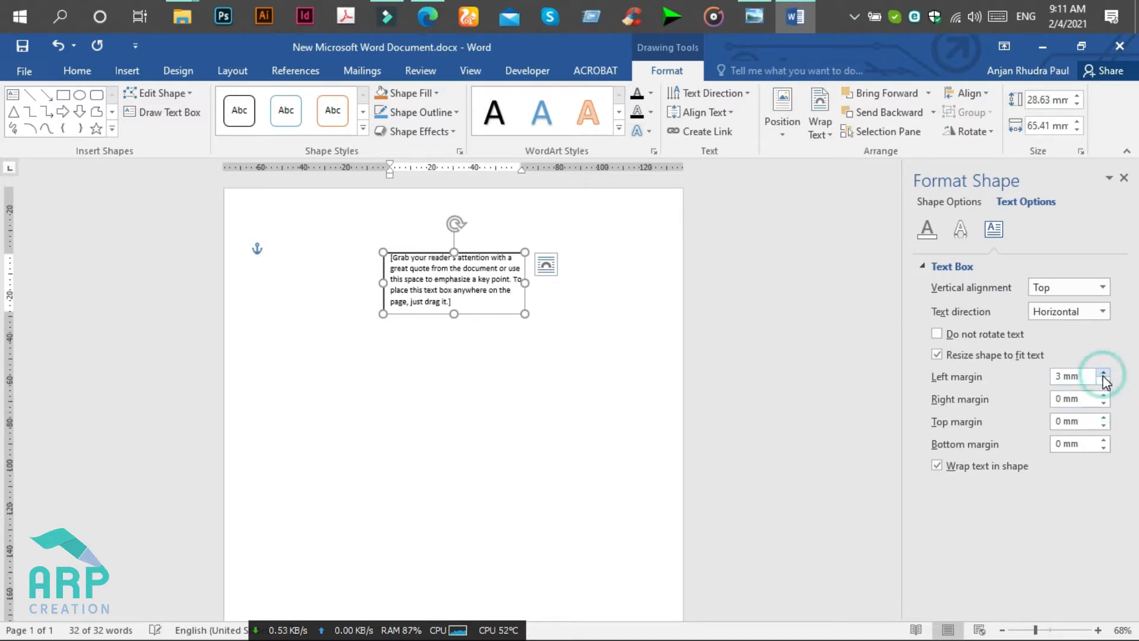
pyautogui.click(1104, 381)
pyautogui.click(1103, 381)
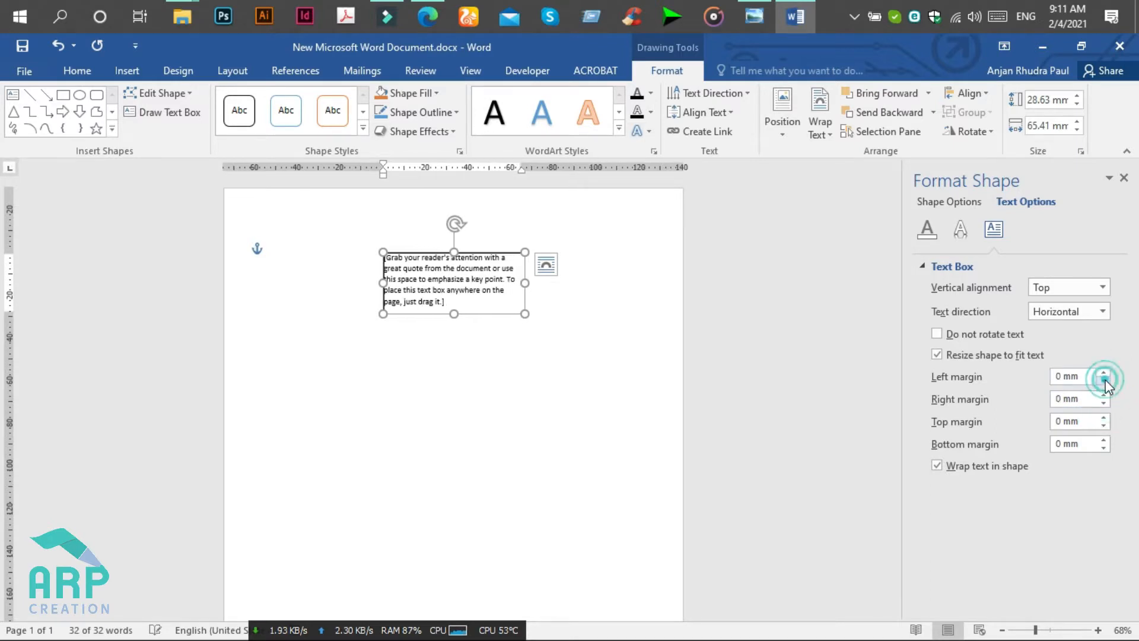
pyautogui.click(1124, 178)
# Step: Remove the text box's outline and fill by applying No Outline and No Fill
pyautogui.click(596, 297)
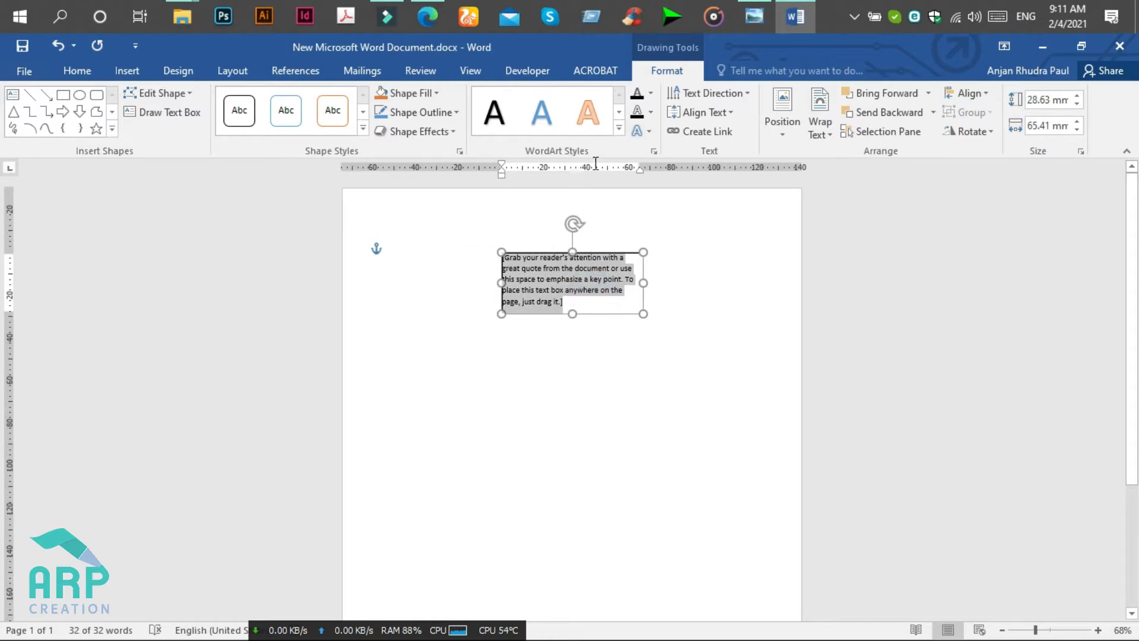
pyautogui.click(538, 254)
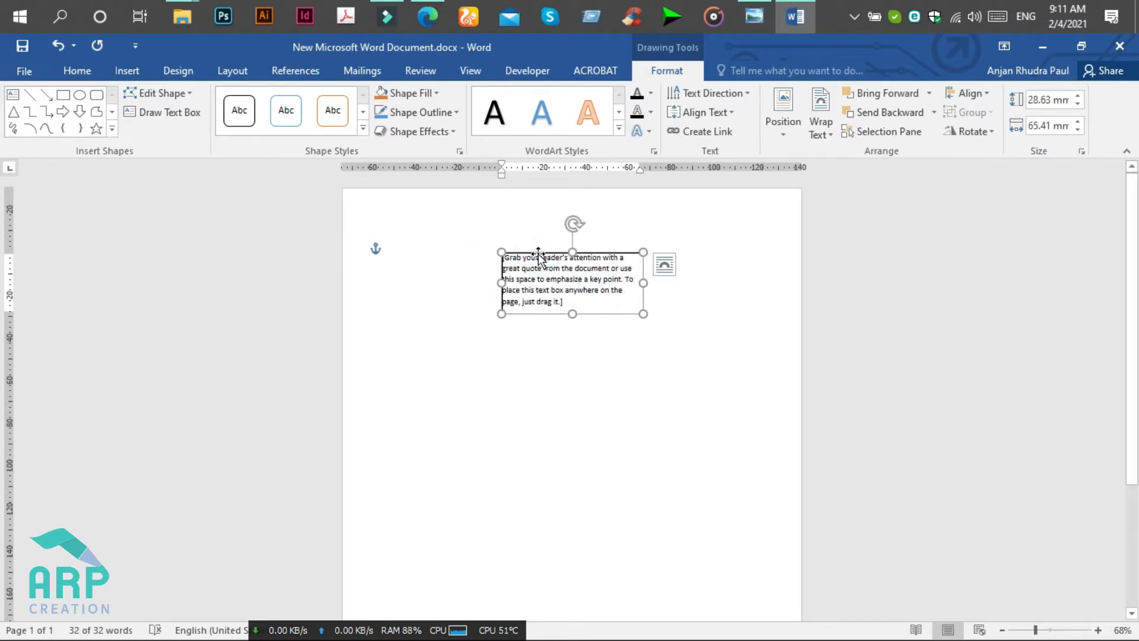
pyautogui.click(408, 113)
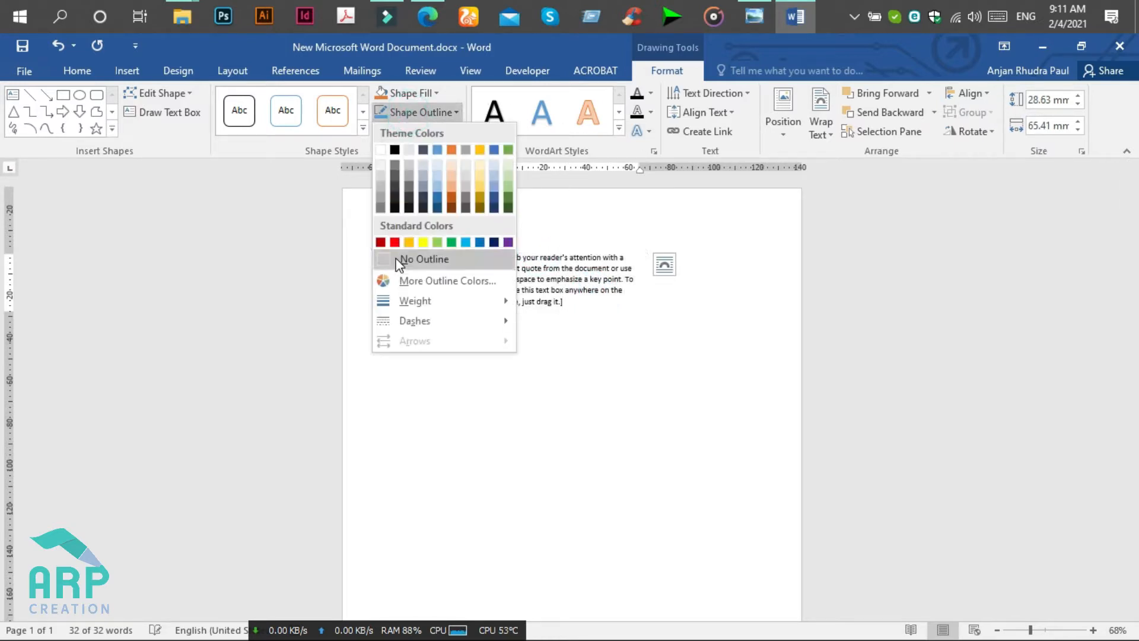
pyautogui.click(395, 257)
pyautogui.click(396, 92)
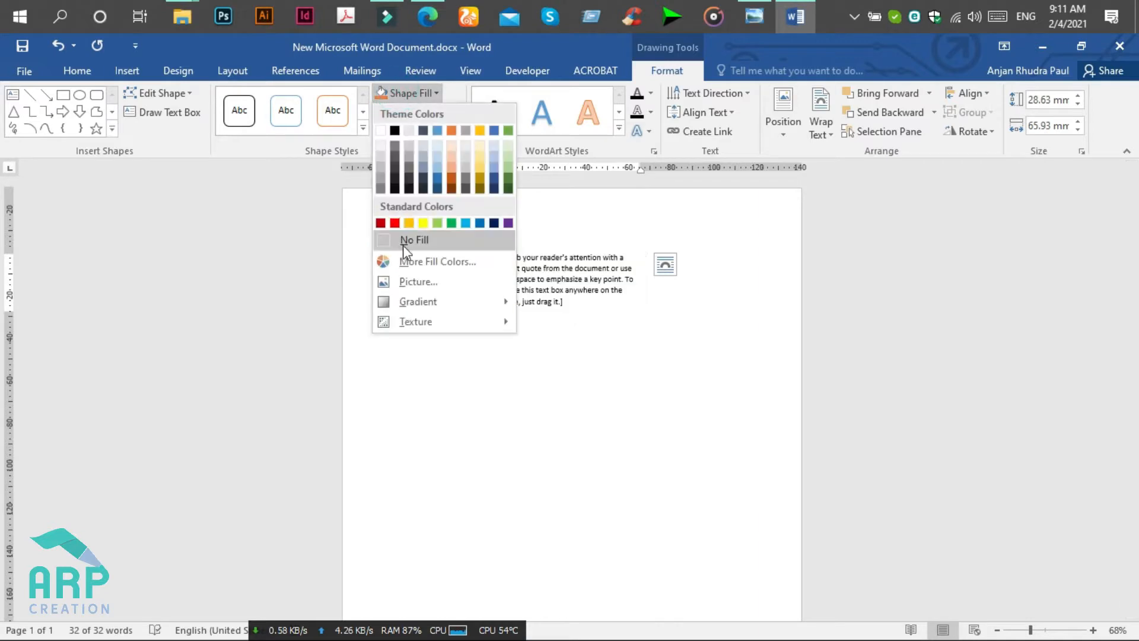
pyautogui.click(402, 237)
# Step: Check the pricing reference image and replace the text box's placeholder text with "YOUR PHOTOGRAPHY STUDIO"
pyautogui.click(574, 303)
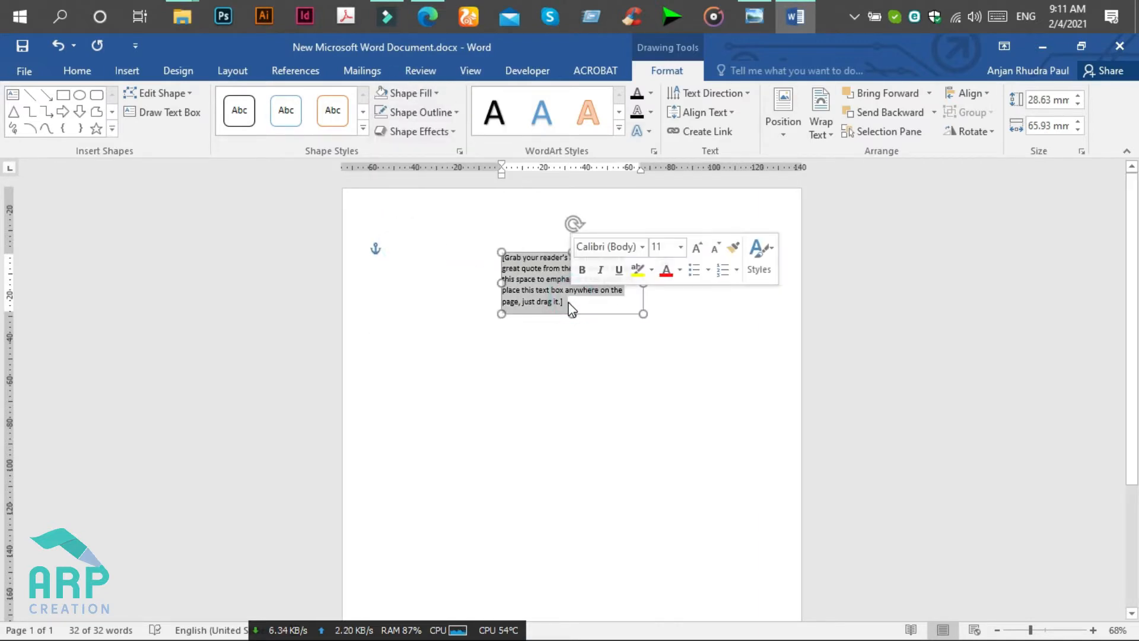
pyautogui.press('Delete')
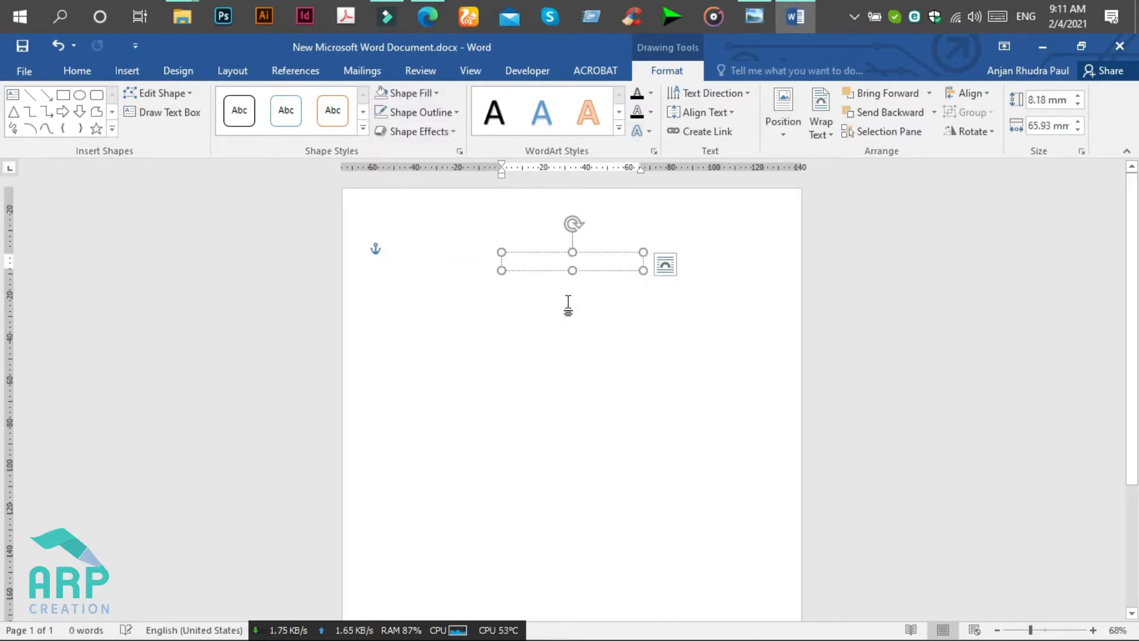
pyautogui.click(752, 16)
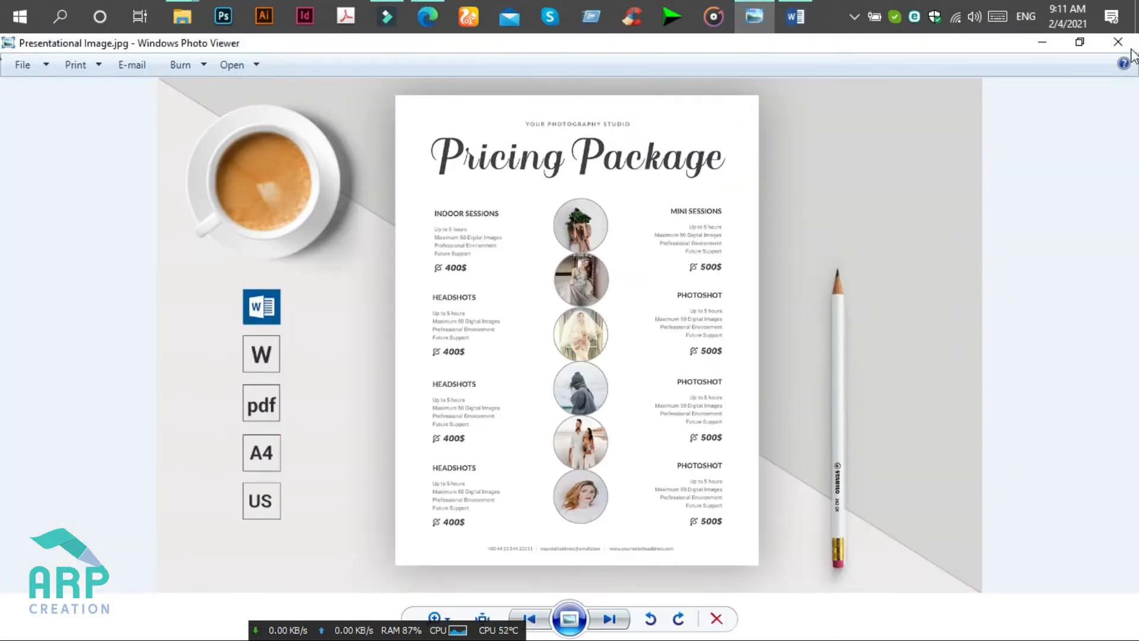
pyautogui.click(1042, 42)
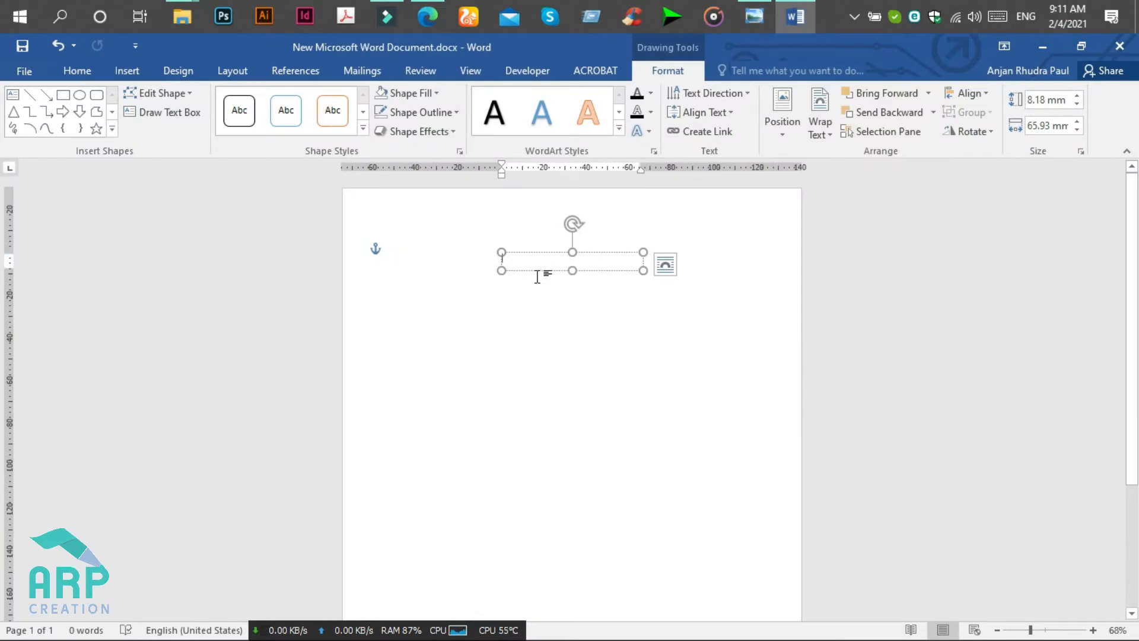
pyautogui.hotkey('ctrl', 'z')
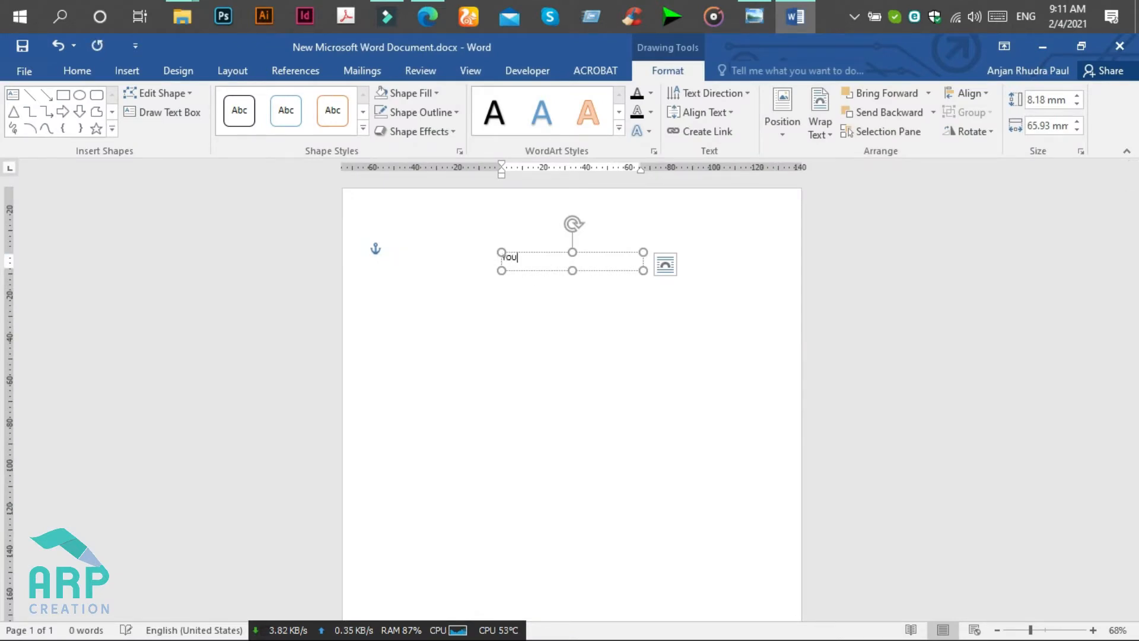
pyautogui.write('PHOTOGRAPHY STUDIO')
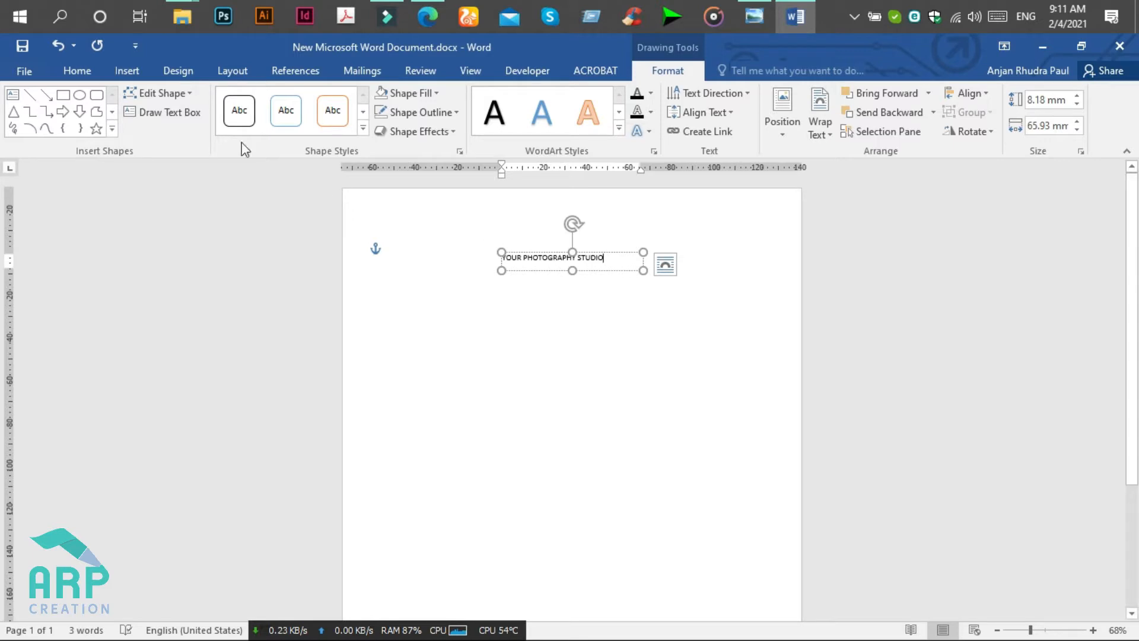
# Step: Format the "YOUR PHOTOGRAPHY STUDIO" text in Lato at size 9 and centre it
pyautogui.click(77, 70)
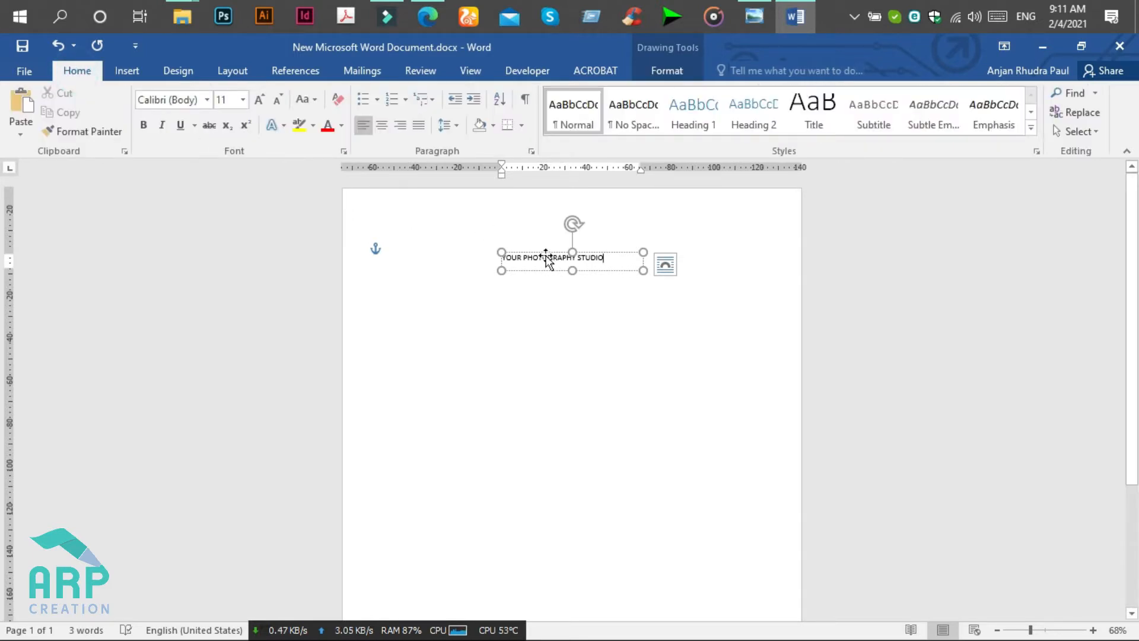
pyautogui.click(545, 253)
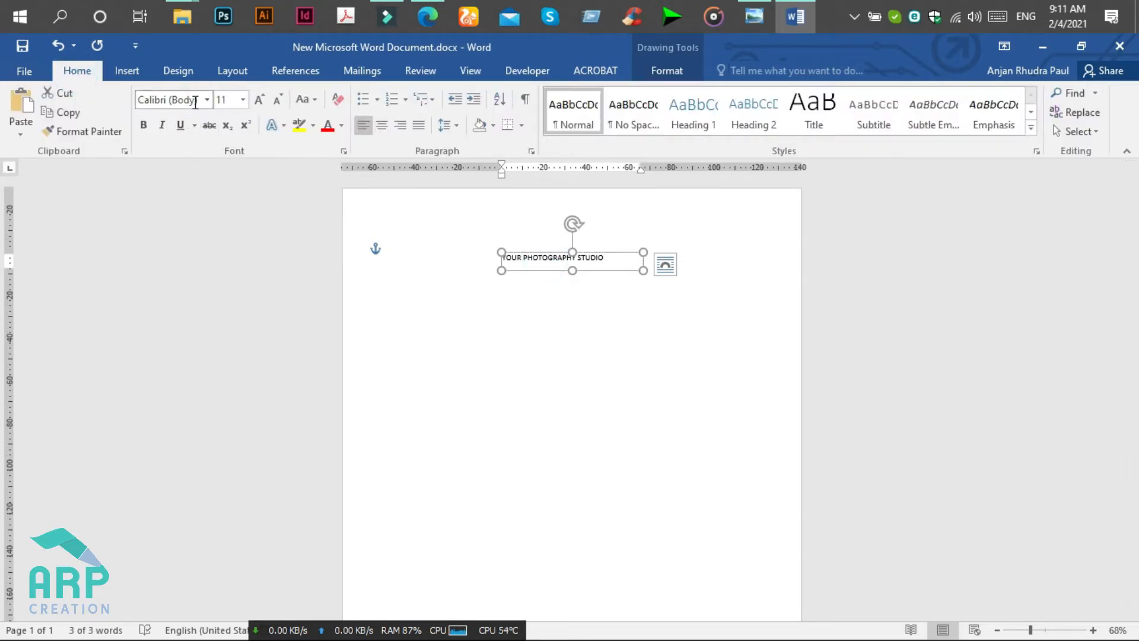
pyautogui.click(190, 100)
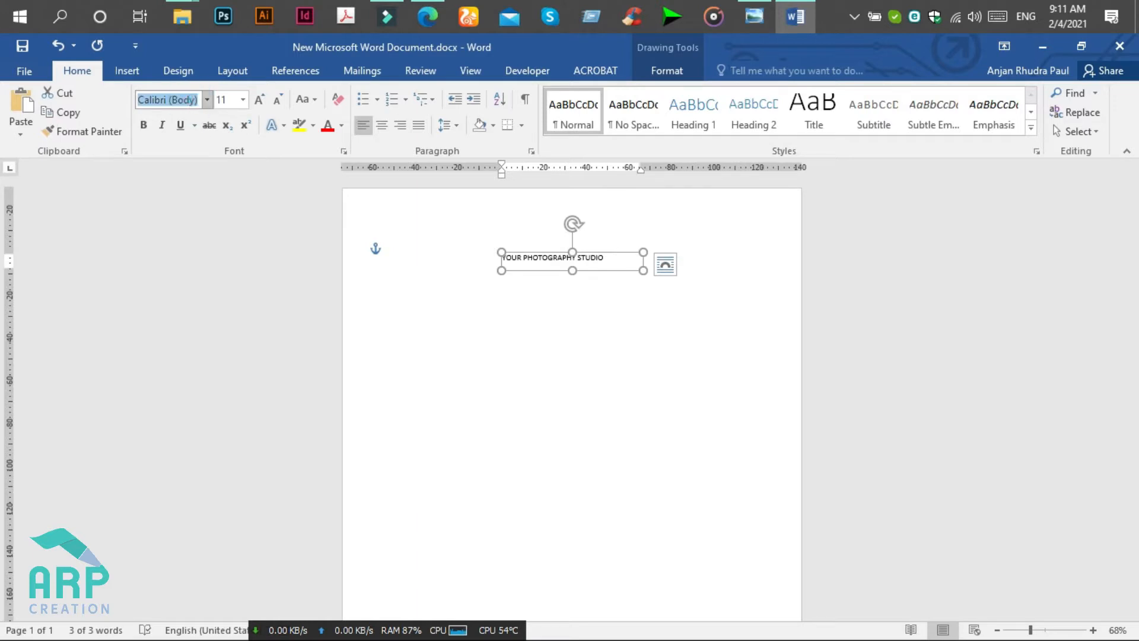
pyautogui.write('Lato')
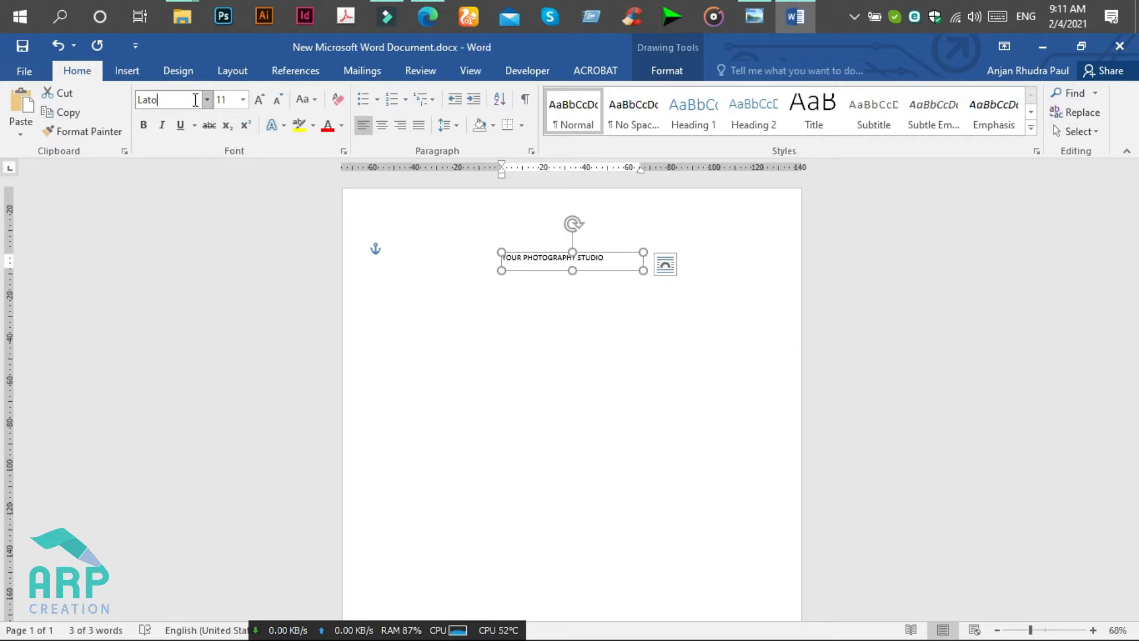
pyautogui.click(243, 99)
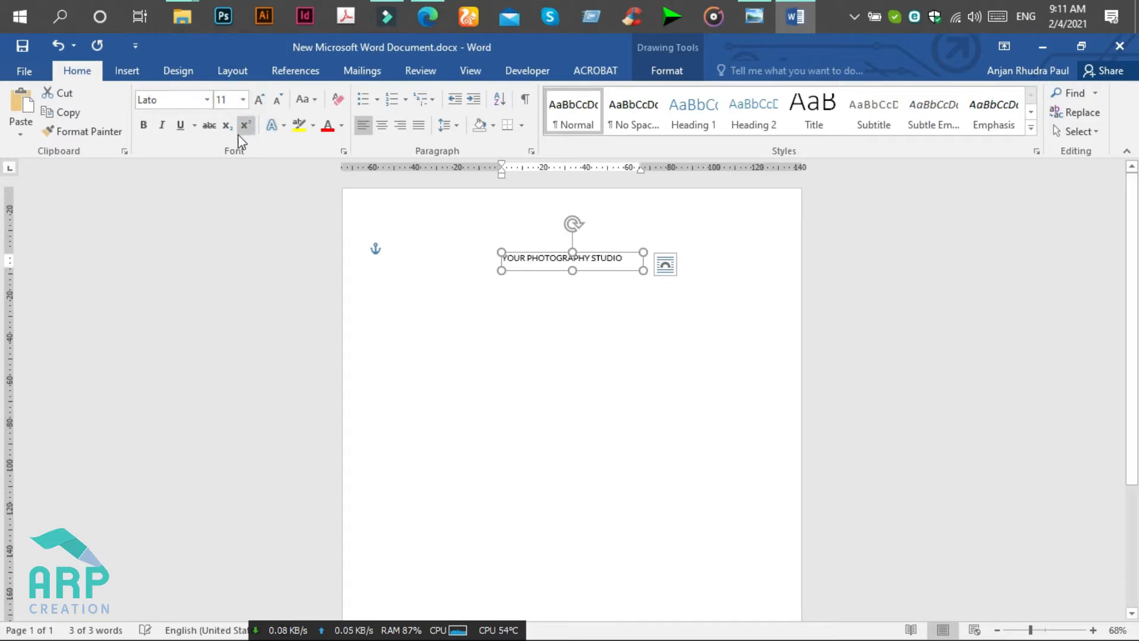
pyautogui.click(243, 99)
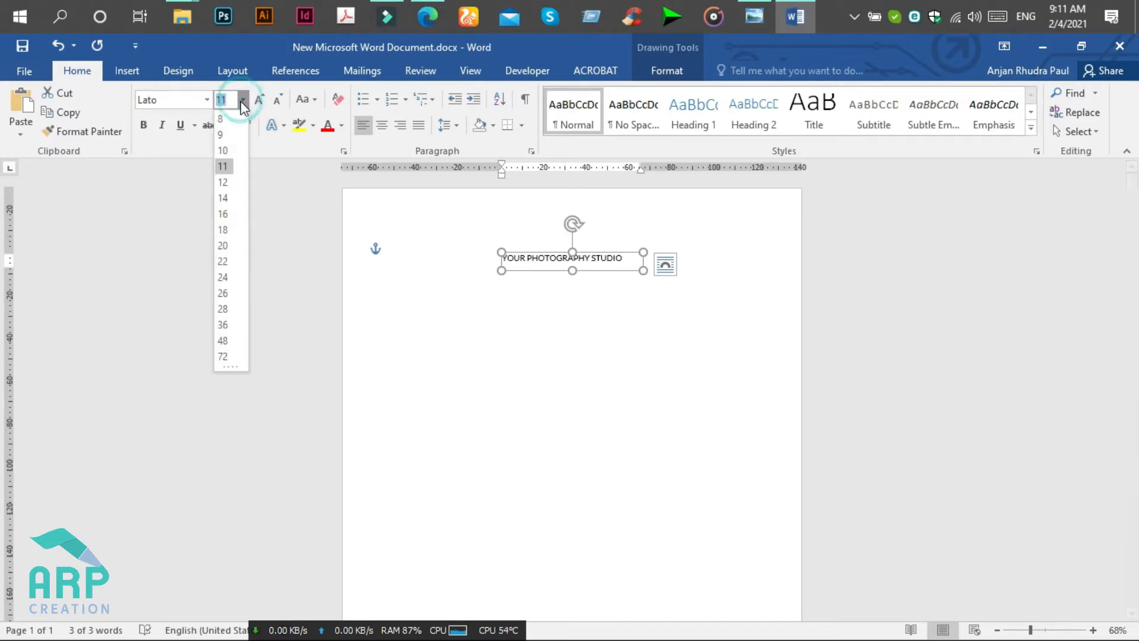
pyautogui.click(222, 134)
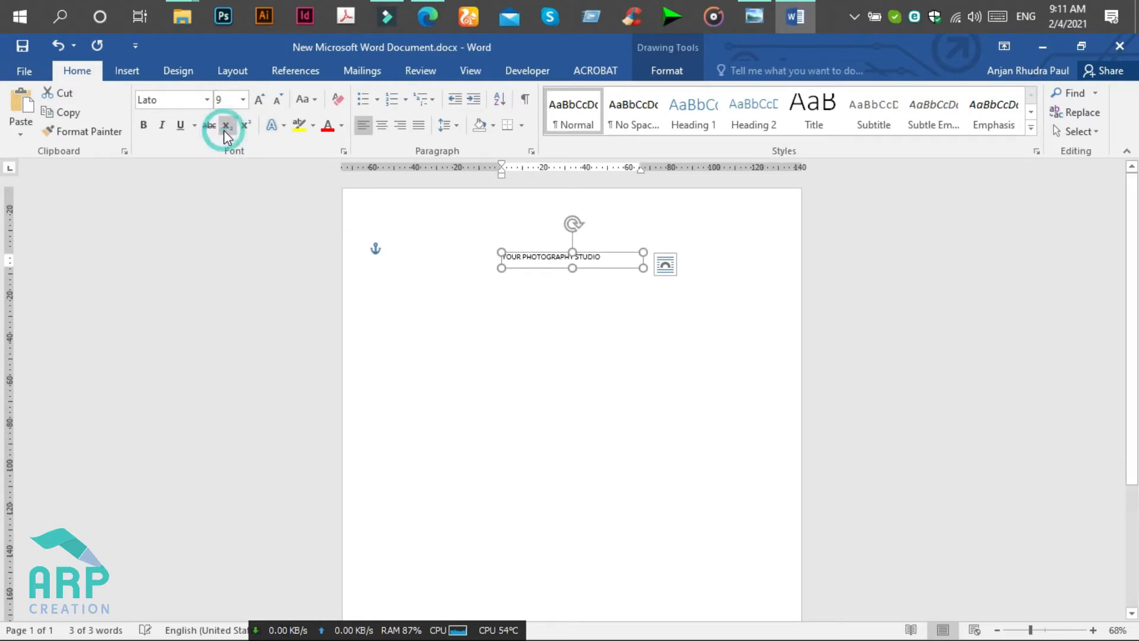
pyautogui.click(382, 129)
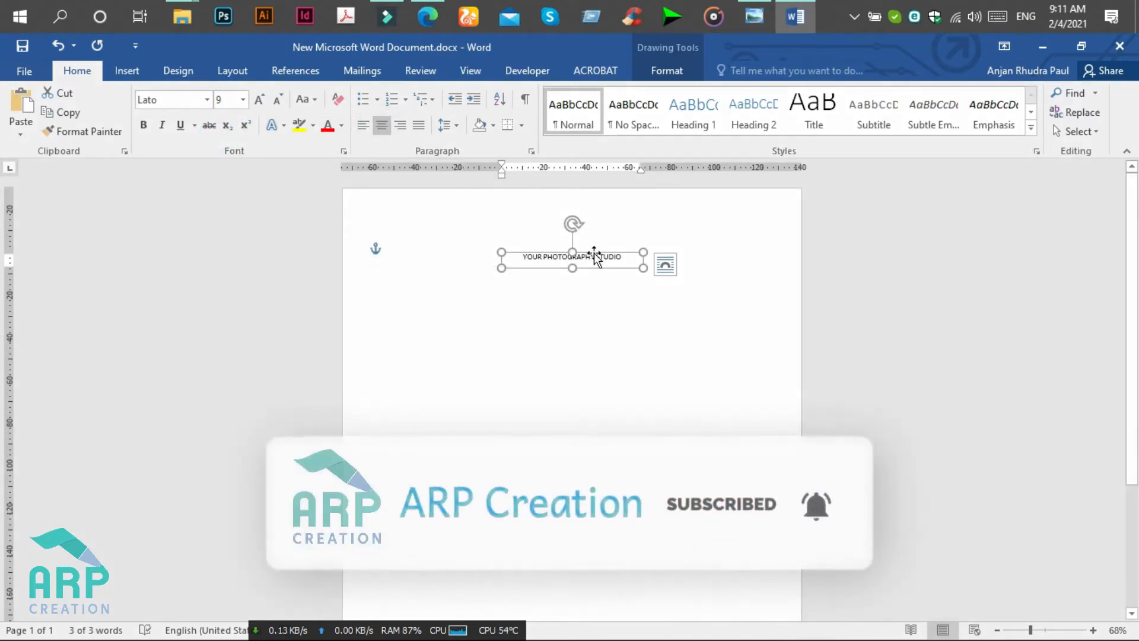
# Step: Shift the studio name text box slightly upward and set its text wrapping to In Front of Text
pyautogui.moveTo(595, 256); pyautogui.dragTo(596, 245)
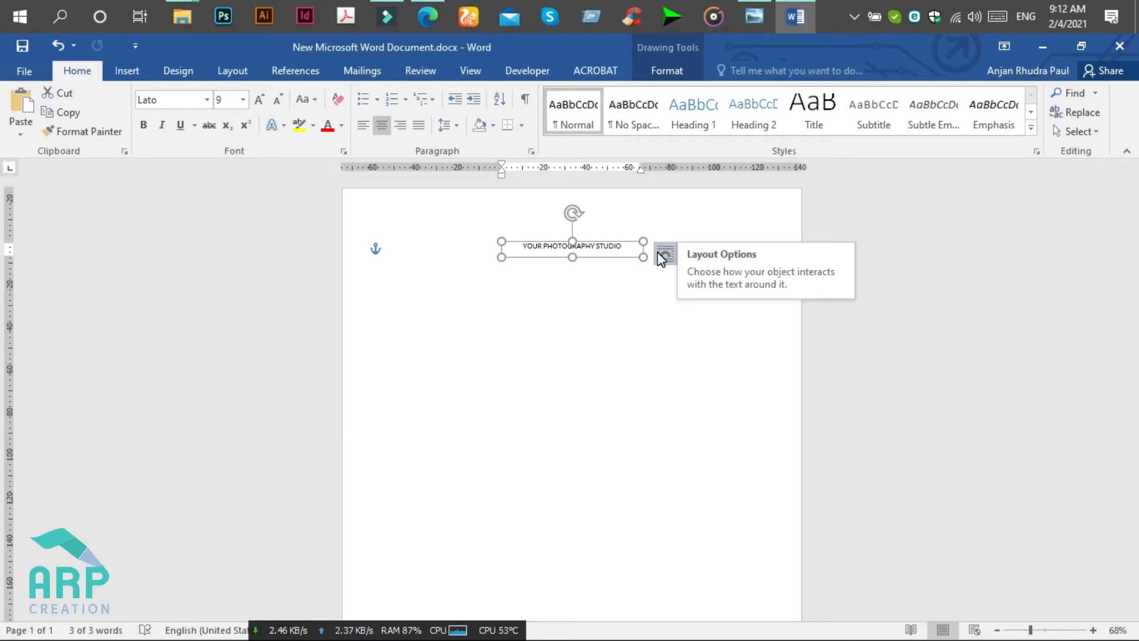
pyautogui.click(658, 252)
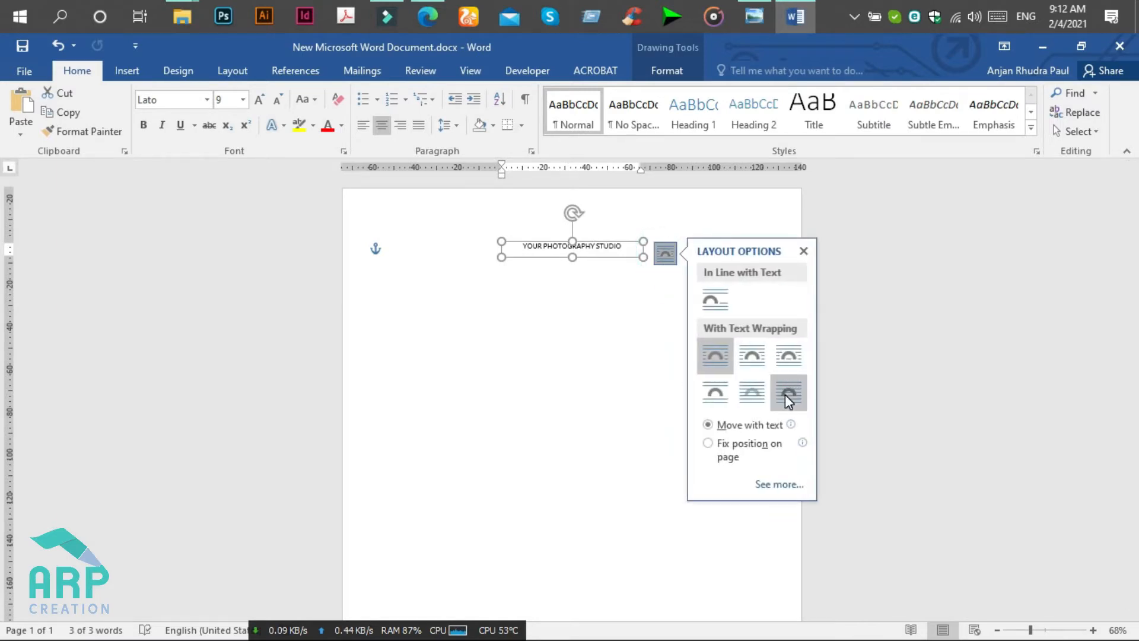
pyautogui.click(788, 397)
pyautogui.click(805, 251)
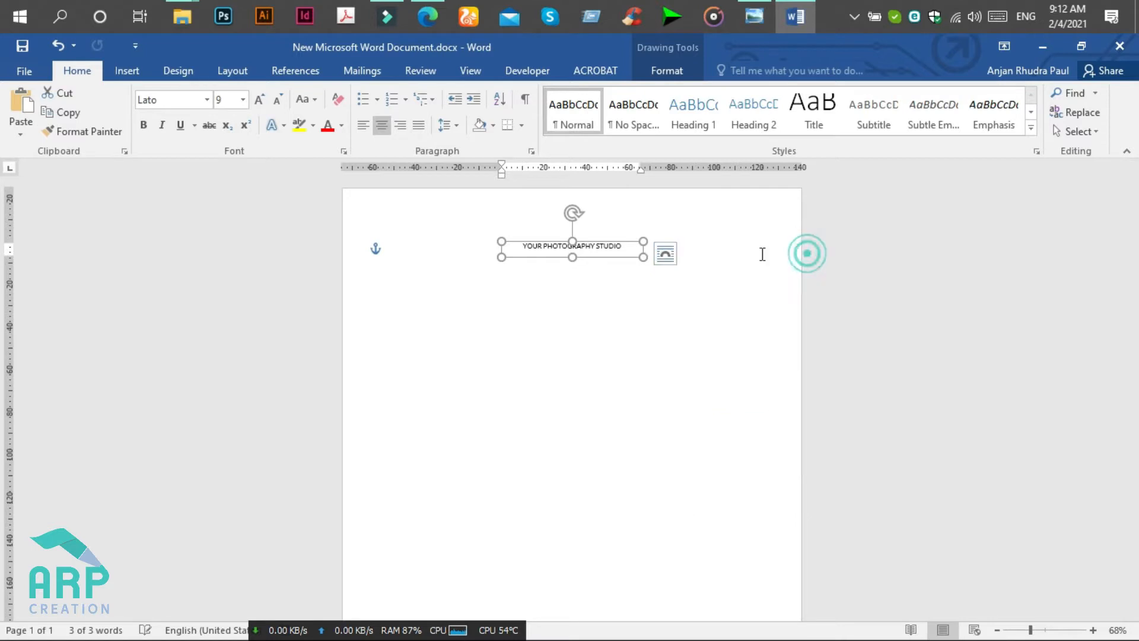
# Step: Move the studio name text box close to the page's top edge and reduce its height to fit the text line
pyautogui.moveTo(596, 246); pyautogui.dragTo(597, 219)
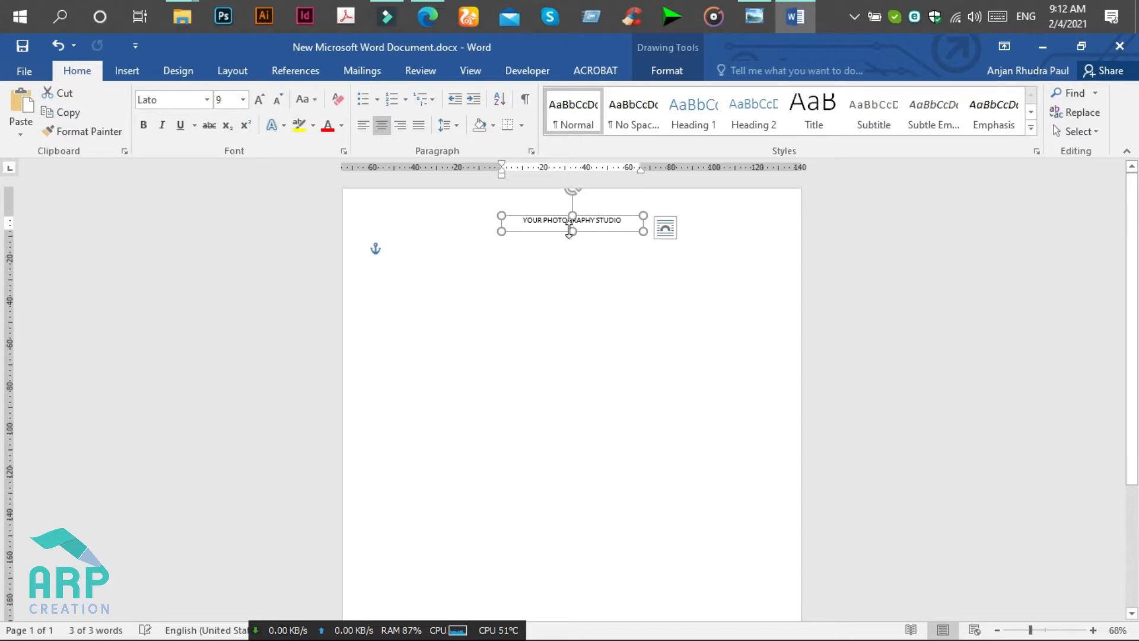
pyautogui.moveTo(572, 231); pyautogui.dragTo(572, 227)
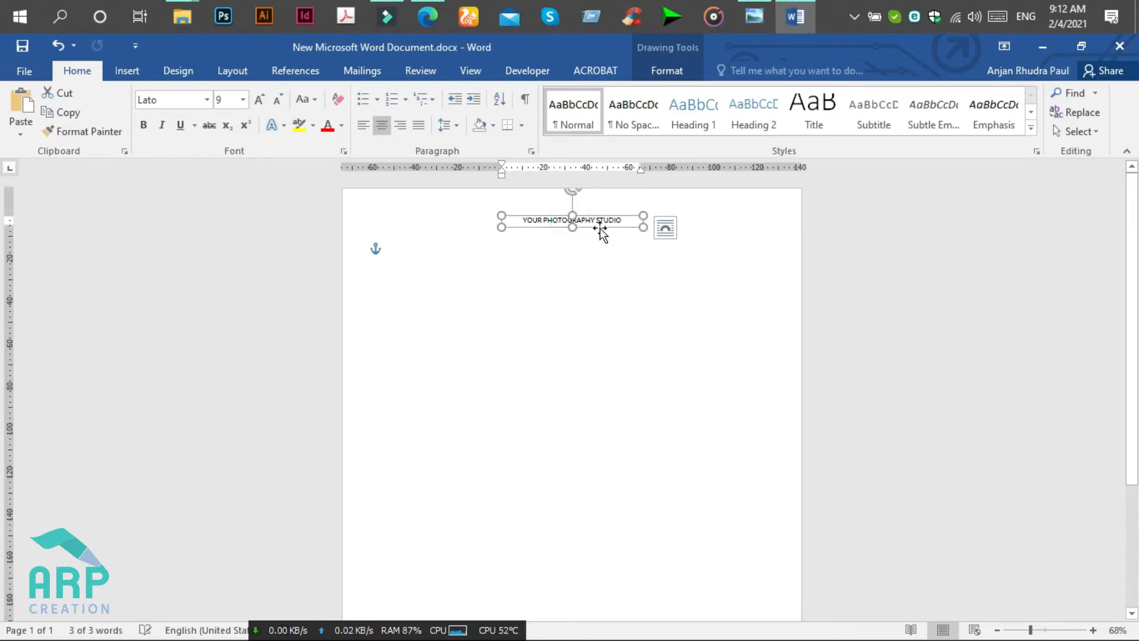
# Step: Check the reference image, then duplicate the studio name box directly below and enlarge the copy to span most of the page width
pyautogui.click(759, 25)
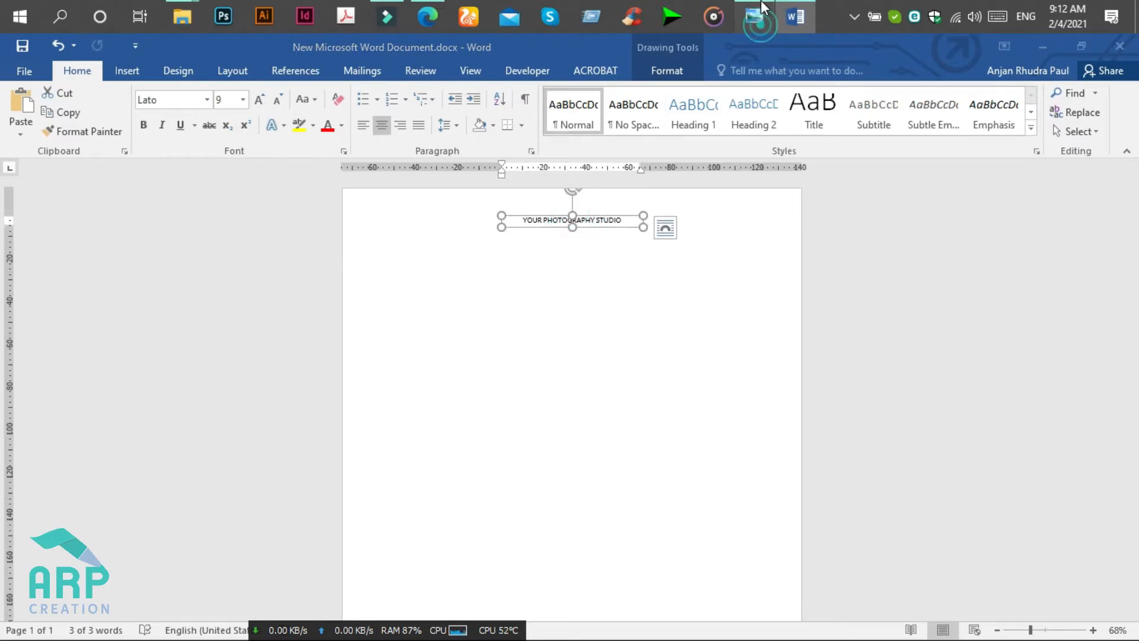
pyautogui.click(1044, 45)
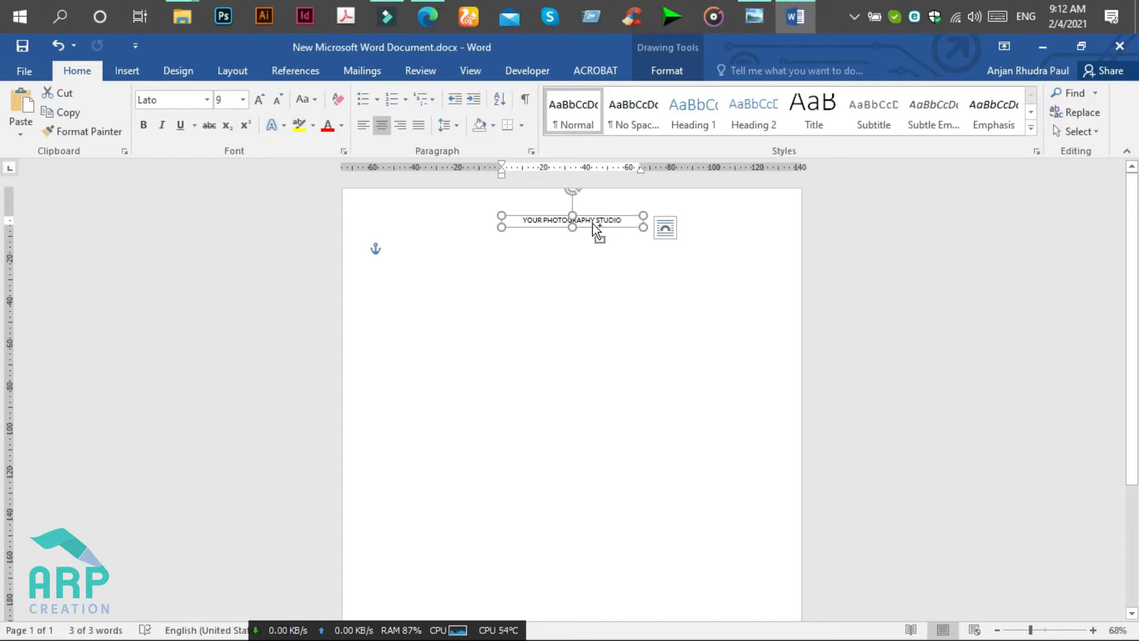
pyautogui.moveTo(598, 235)
pyautogui.mouseDown()
pyautogui.moveTo(591, 224)
pyautogui.moveTo(594, 242)
pyautogui.mouseUp()
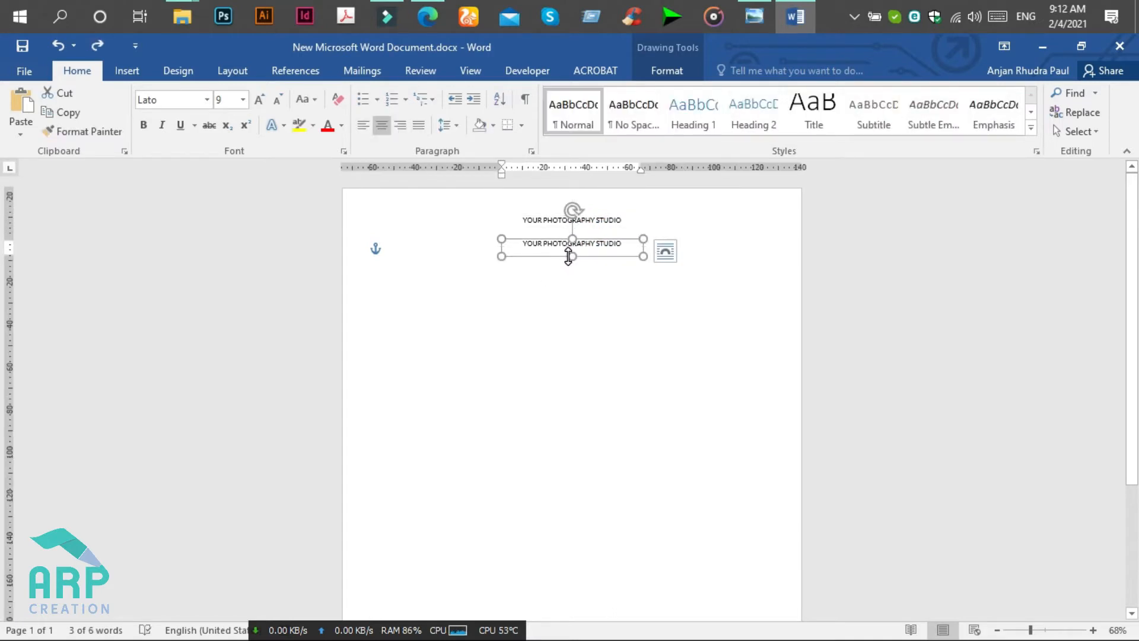
pyautogui.moveTo(569, 256); pyautogui.dragTo(570, 273)
pyautogui.moveTo(501, 257); pyautogui.dragTo(396, 256)
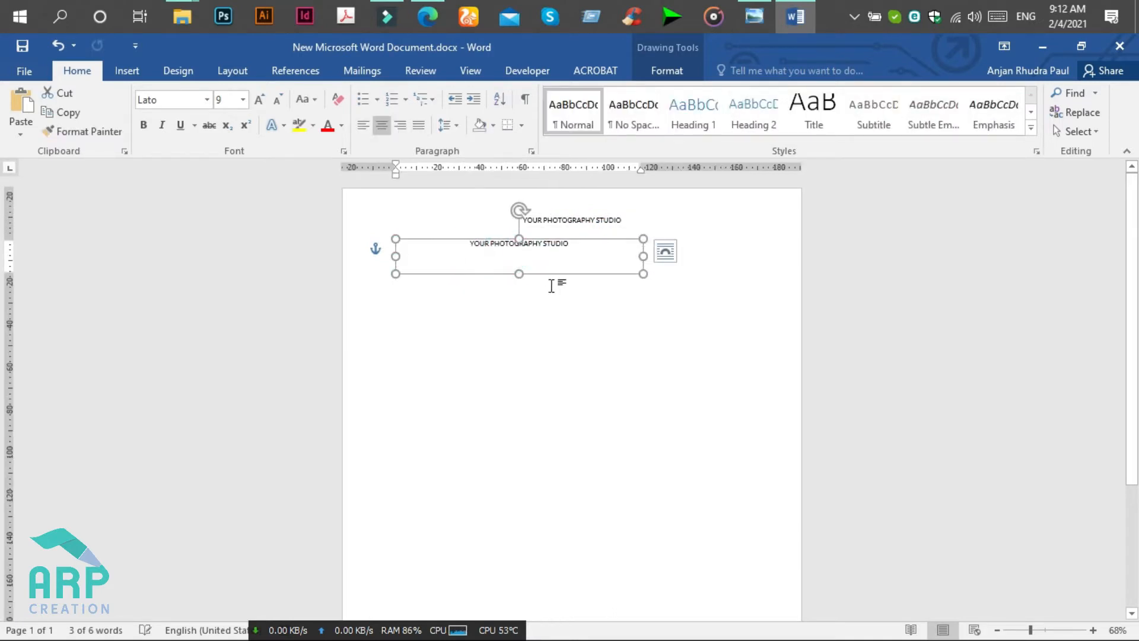
pyautogui.moveTo(643, 256); pyautogui.dragTo(751, 265)
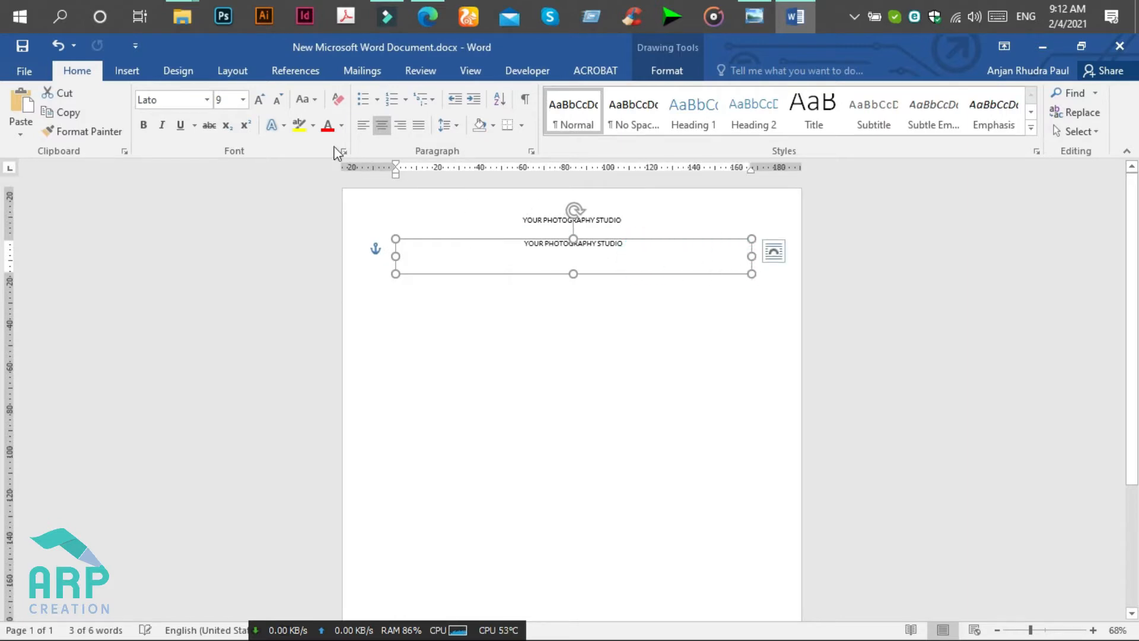
# Step: Change the font of the enlarged lower text box to Bender TF
pyautogui.click(169, 97)
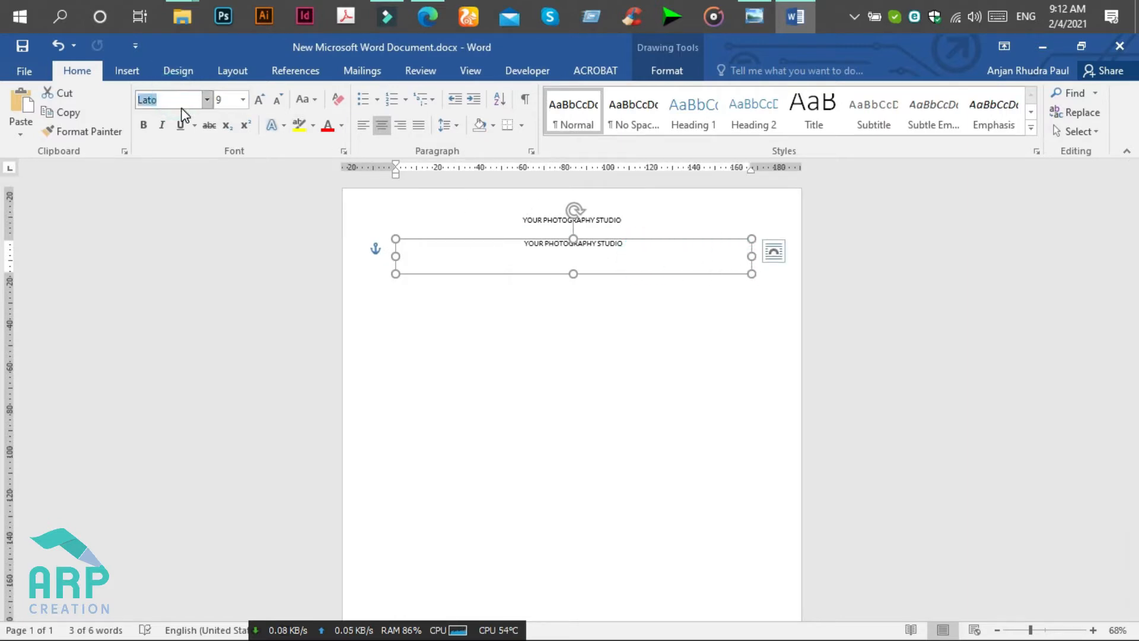
pyautogui.write('Bender TF')
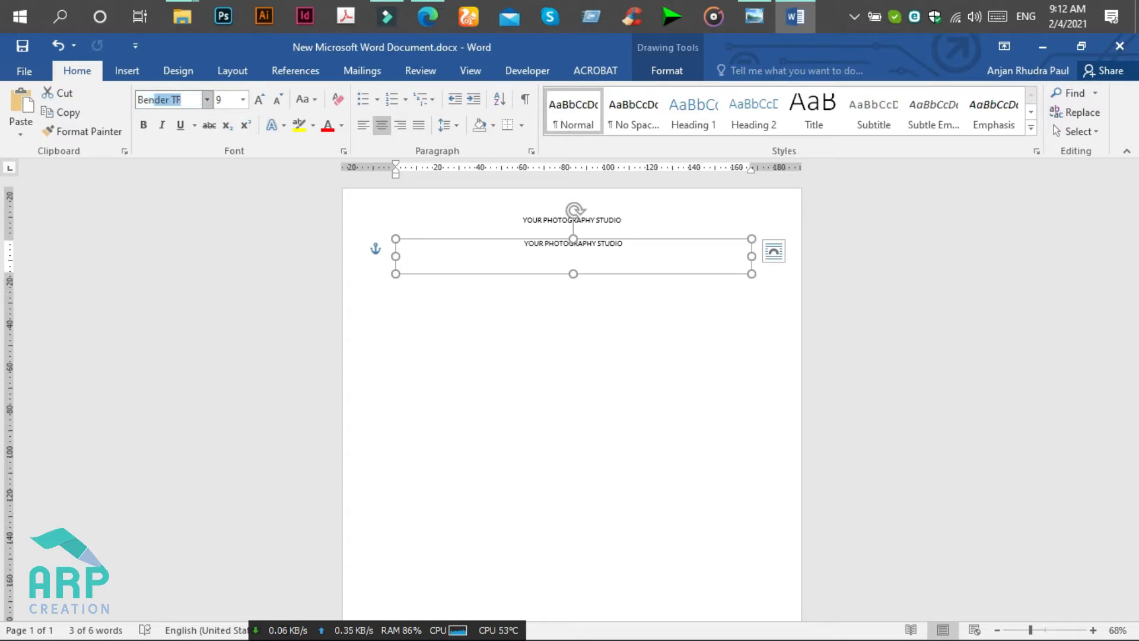
pyautogui.press('Return')
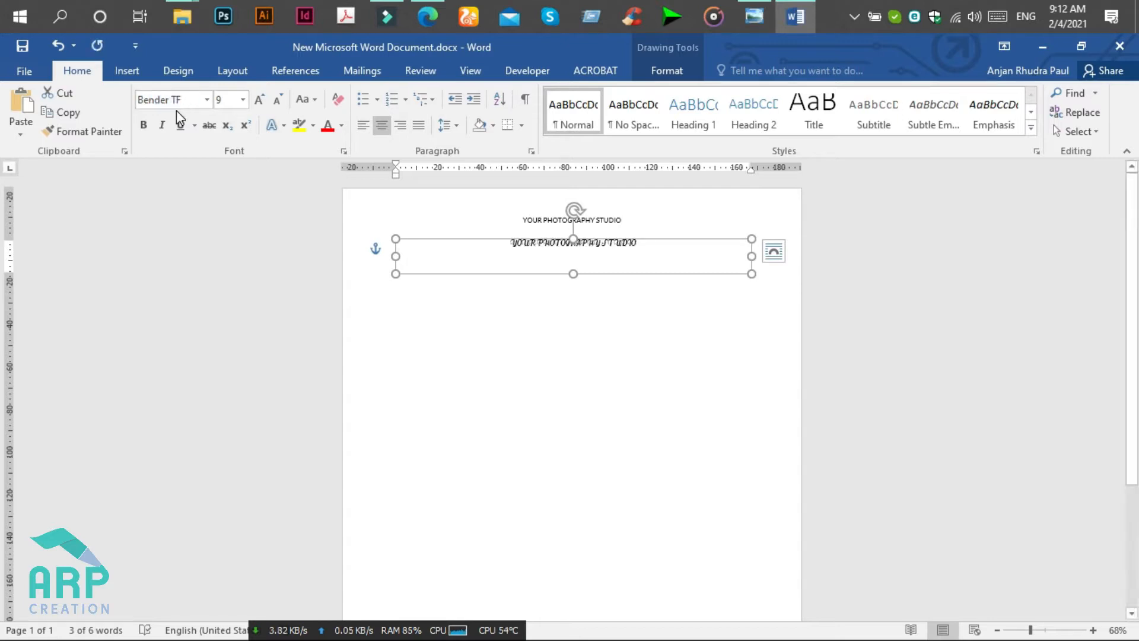
# Step: Set the font size of the enlarged lower text box to 60
pyautogui.click(225, 102)
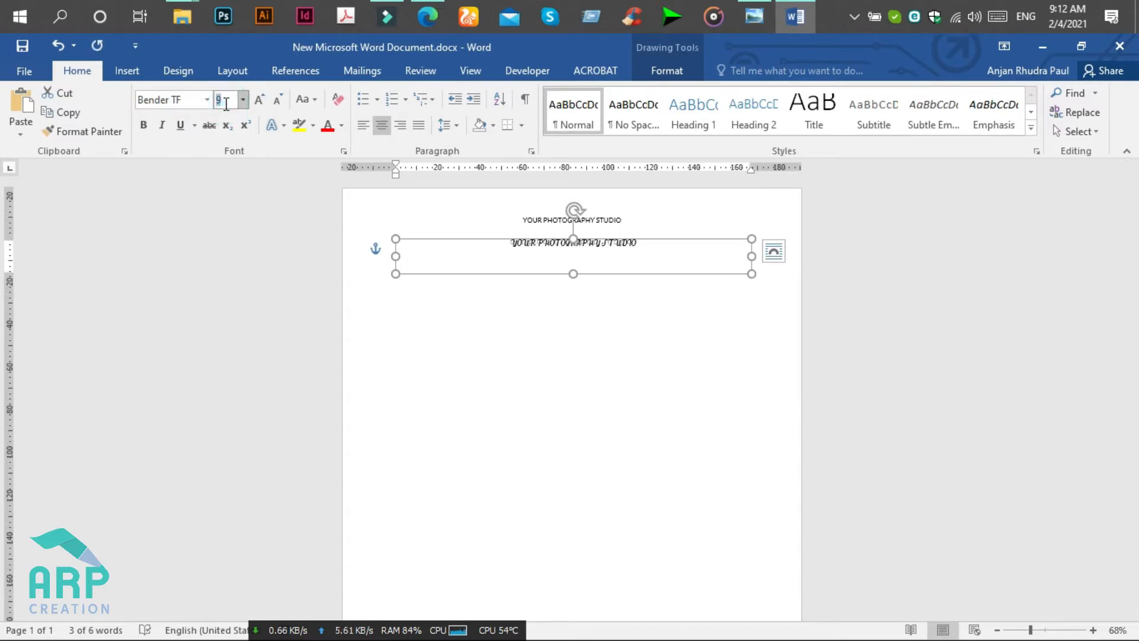
pyautogui.press('Return')
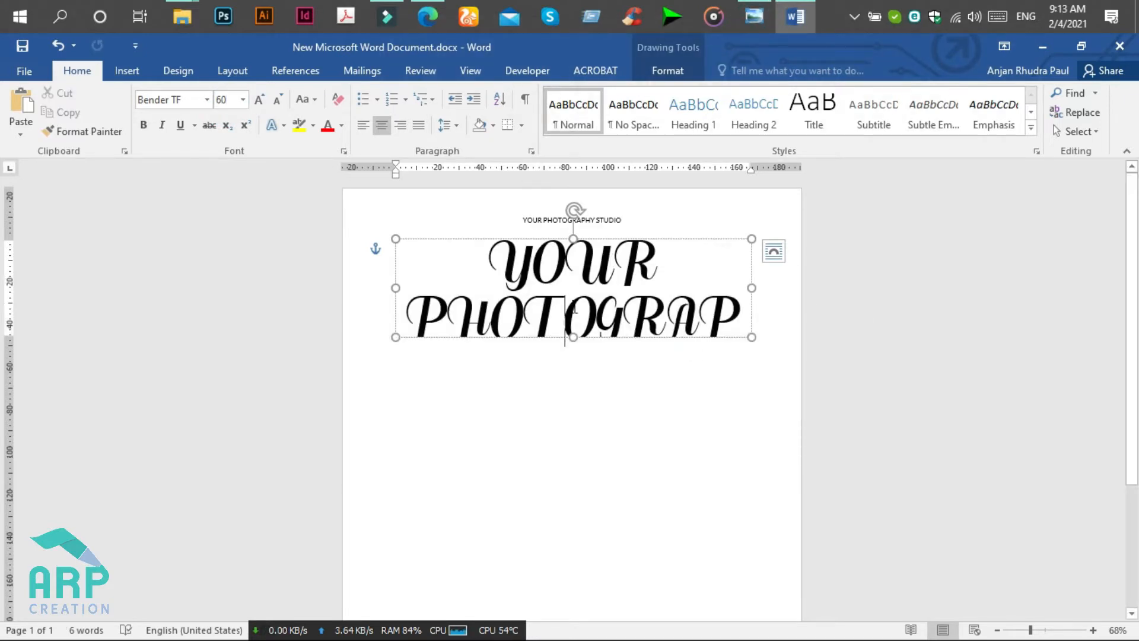
# Step: Replace the lower text box's text with "Pricing Package" and widen the box so the heading fits on one line
pyautogui.tripleClick(514, 314)
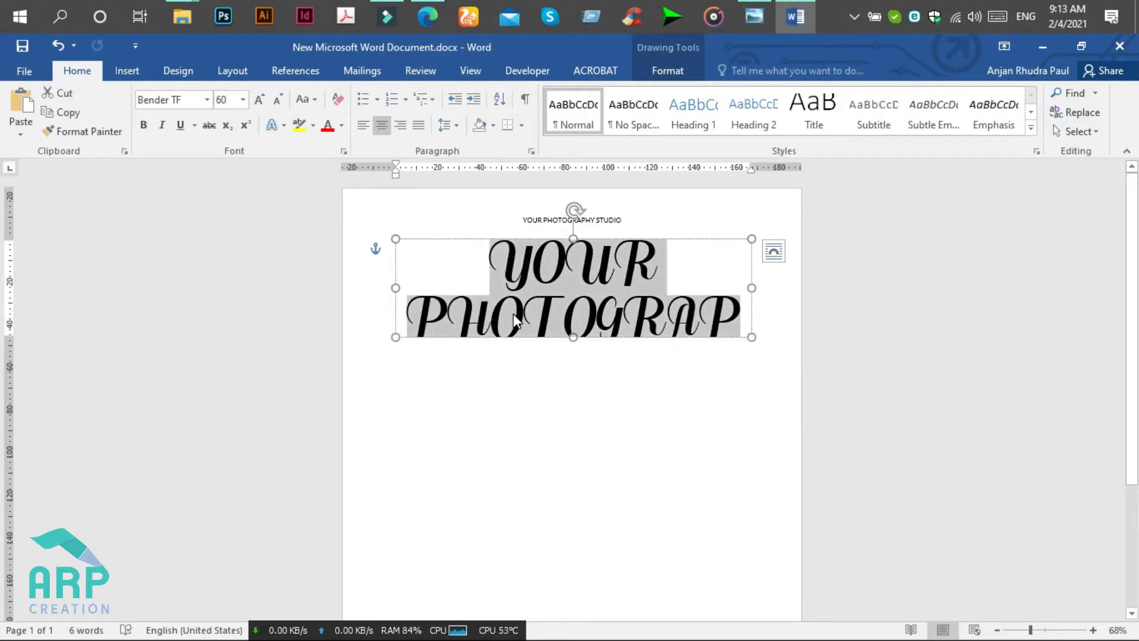
pyautogui.write('Pr')
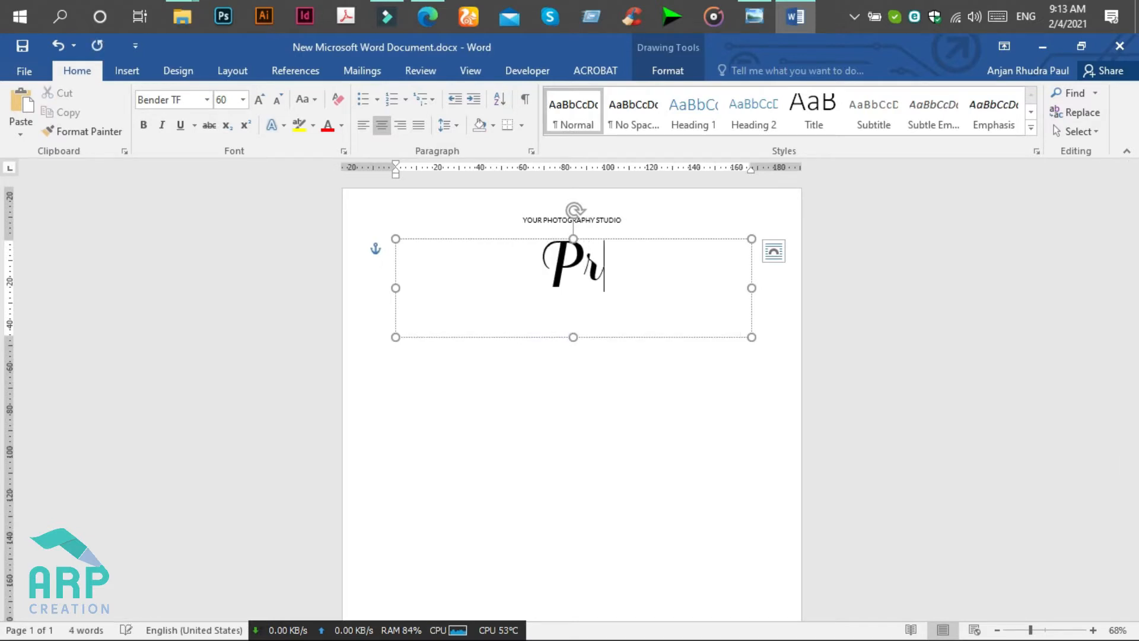
pyautogui.write('icing')
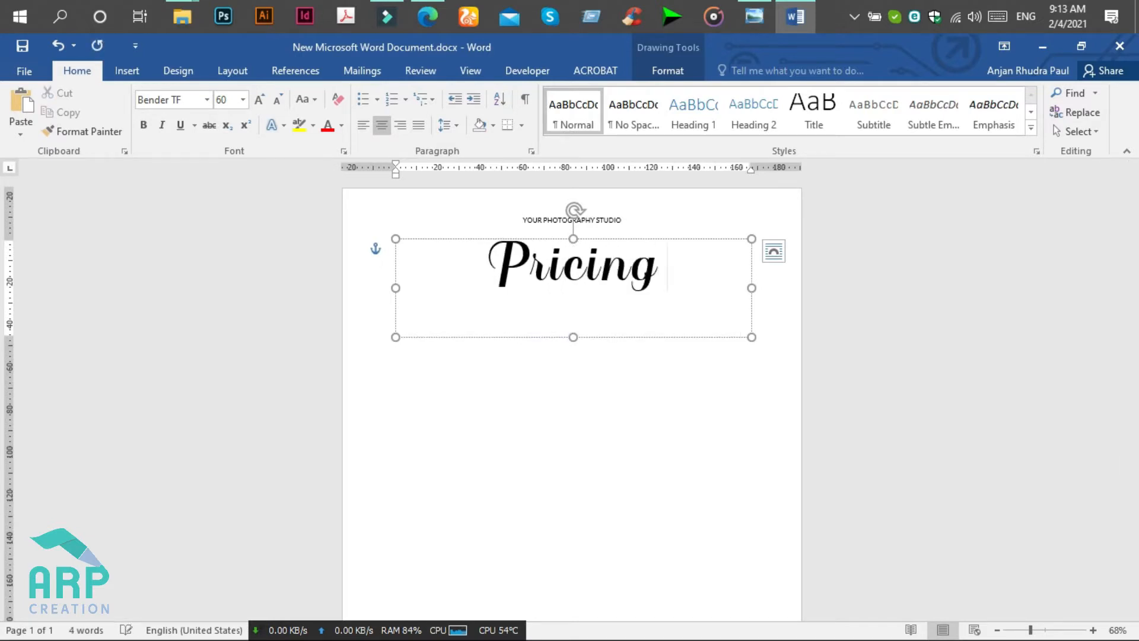
pyautogui.write(' P')
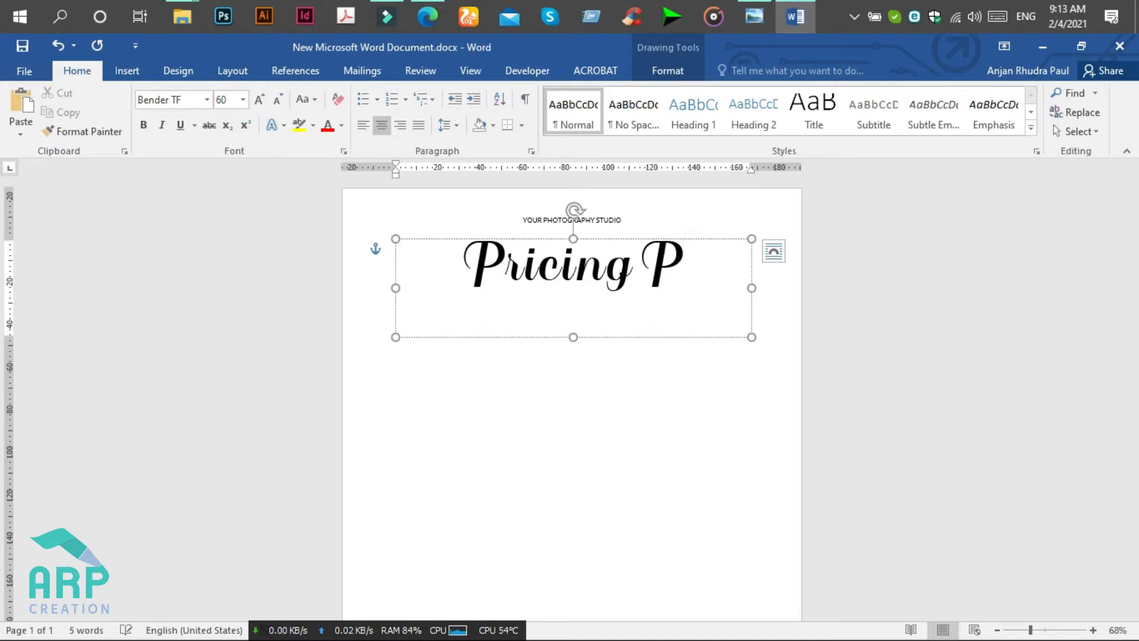
pyautogui.write('acka')
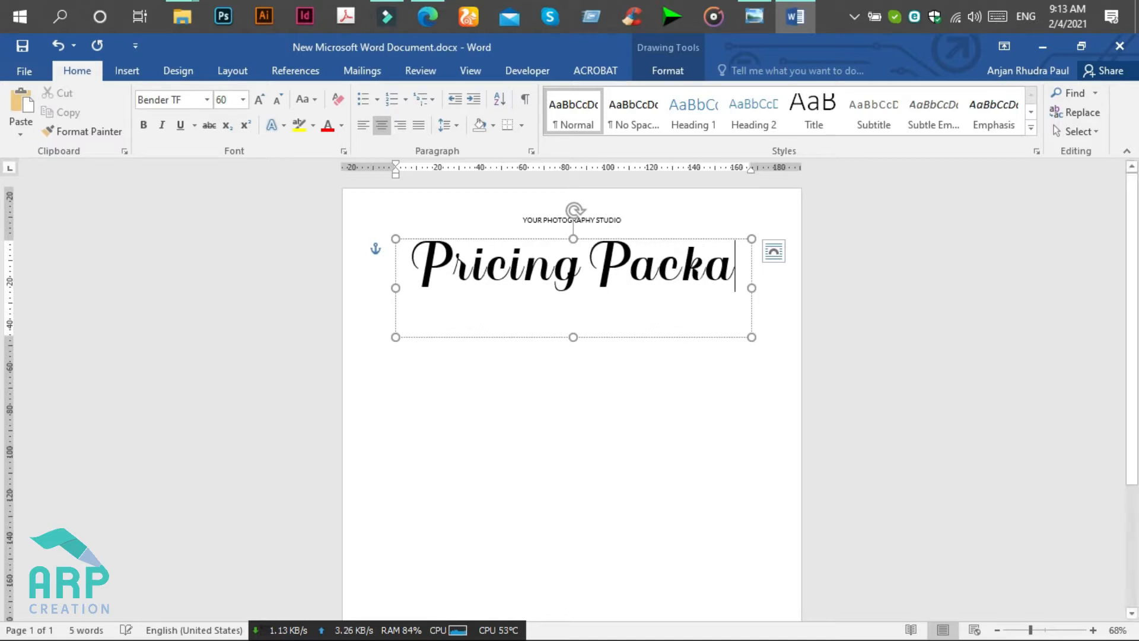
pyautogui.write('ge')
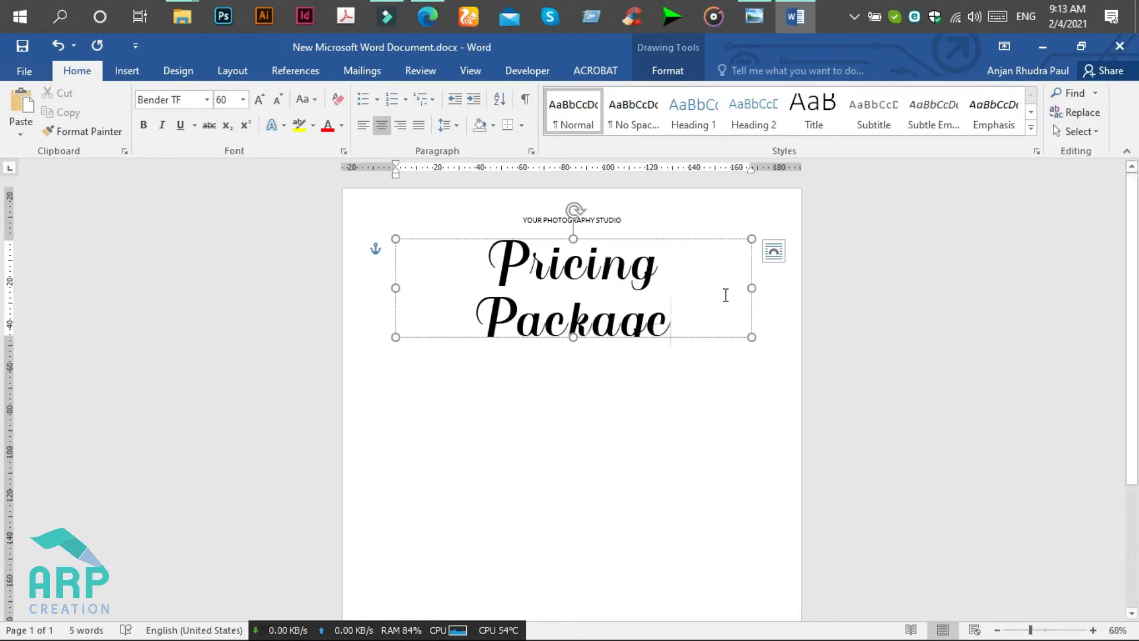
pyautogui.moveTo(752, 289); pyautogui.dragTo(774, 288)
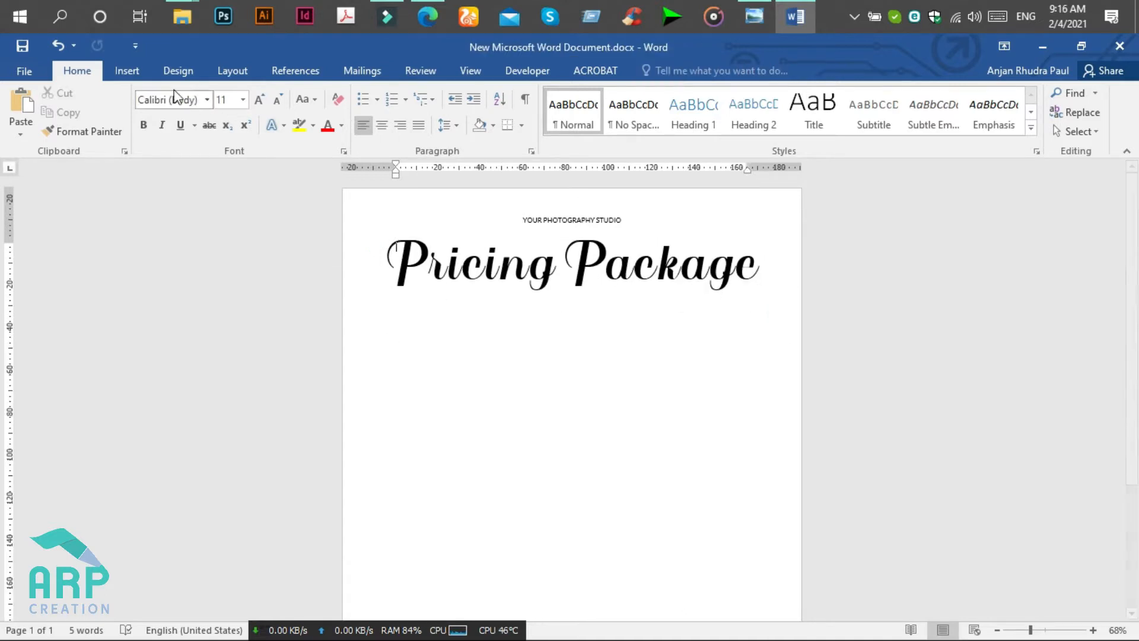
# Step: Draw a circle about 44 mm in diameter below the Pricing Package heading, near the page's horizontal centre
pyautogui.click(144, 81)
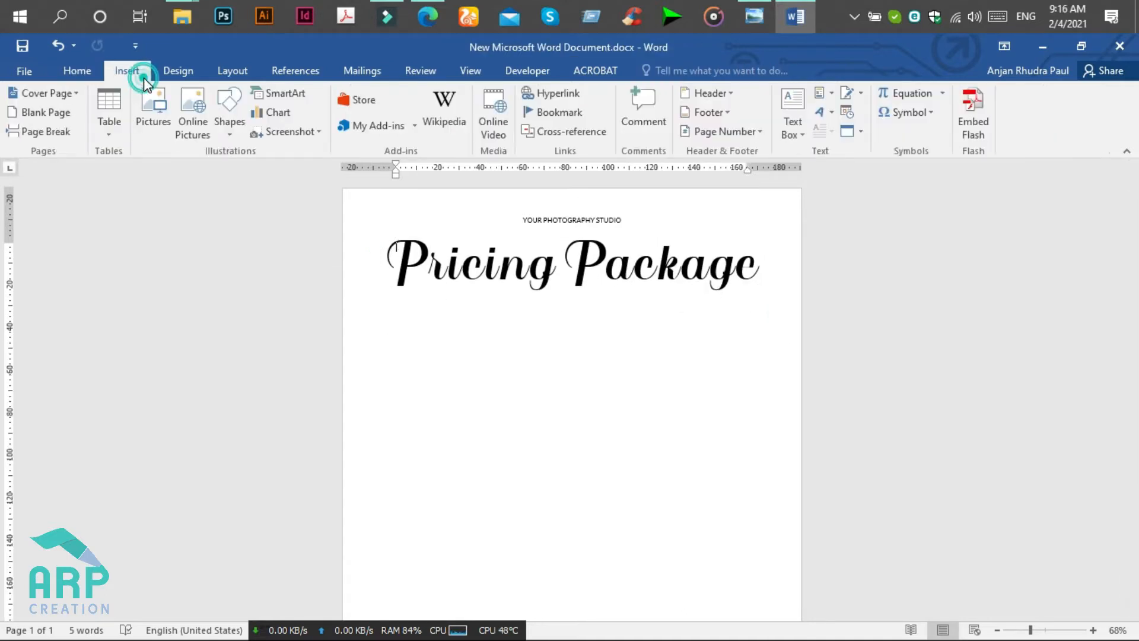
pyautogui.click(224, 135)
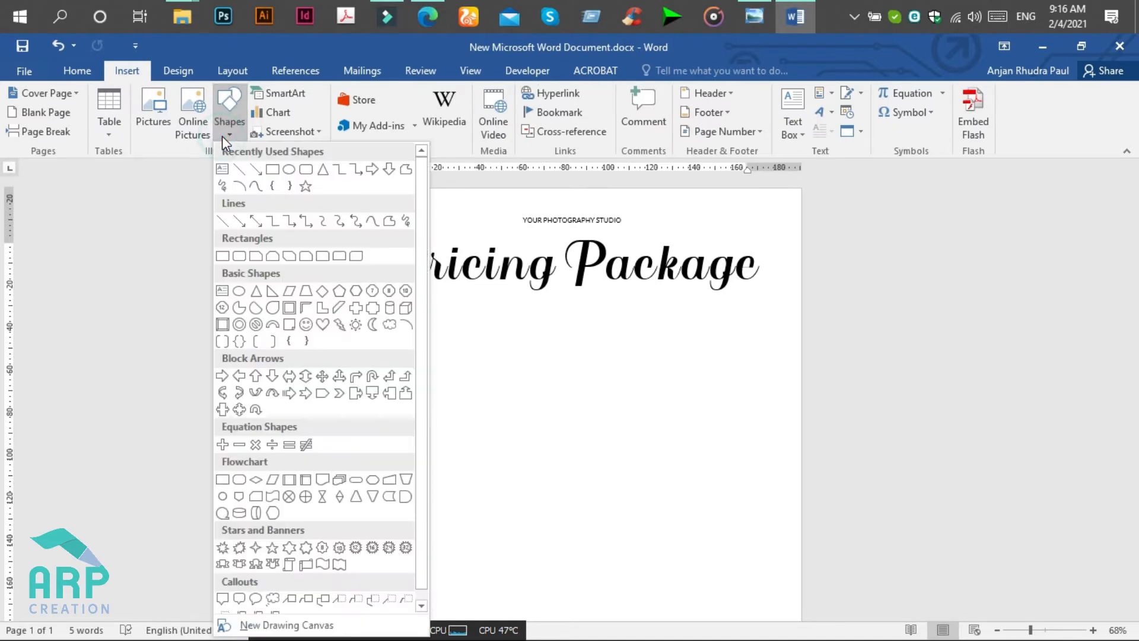
pyautogui.click(289, 172)
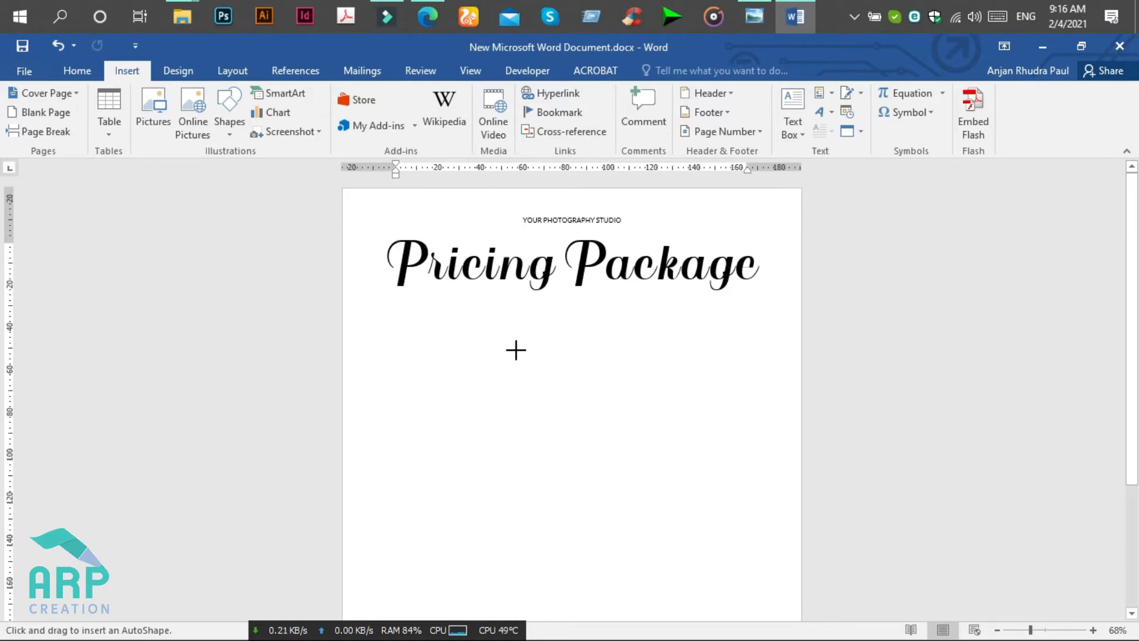
pyautogui.moveTo(516, 350)
pyautogui.mouseDown()
pyautogui.moveTo(524, 389)
pyautogui.moveTo(588, 483)
pyautogui.moveTo(587, 447)
pyautogui.mouseUp()
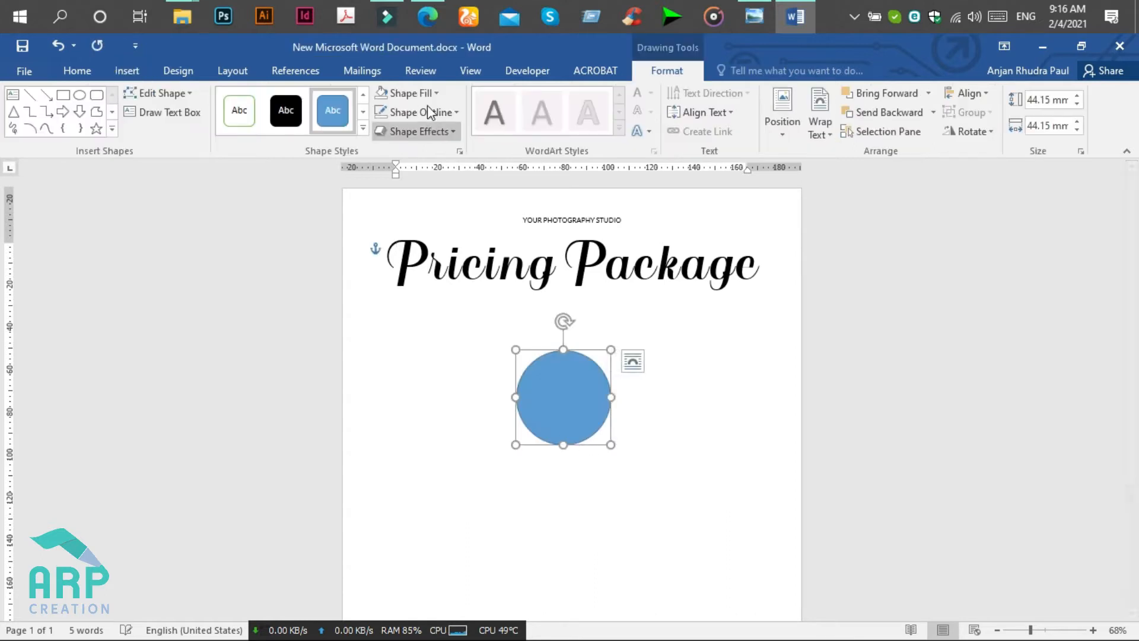
# Step: Give the circle a medium gray outline and a very light gray fill from the shades of white in the theme colors
pyautogui.click(425, 113)
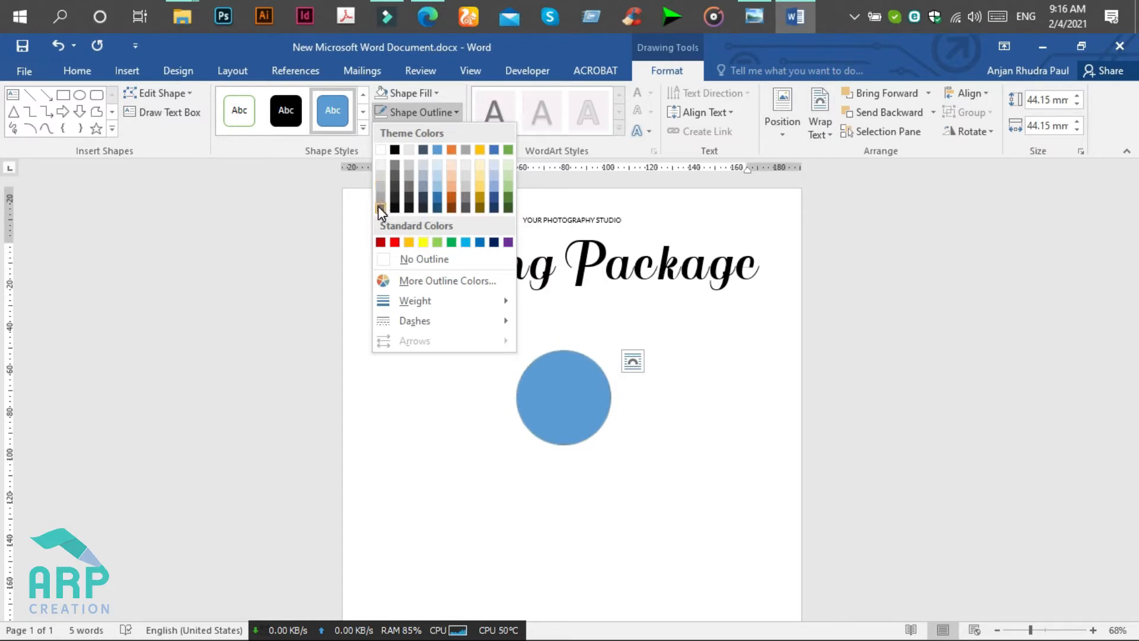
pyautogui.click(378, 205)
pyautogui.click(407, 94)
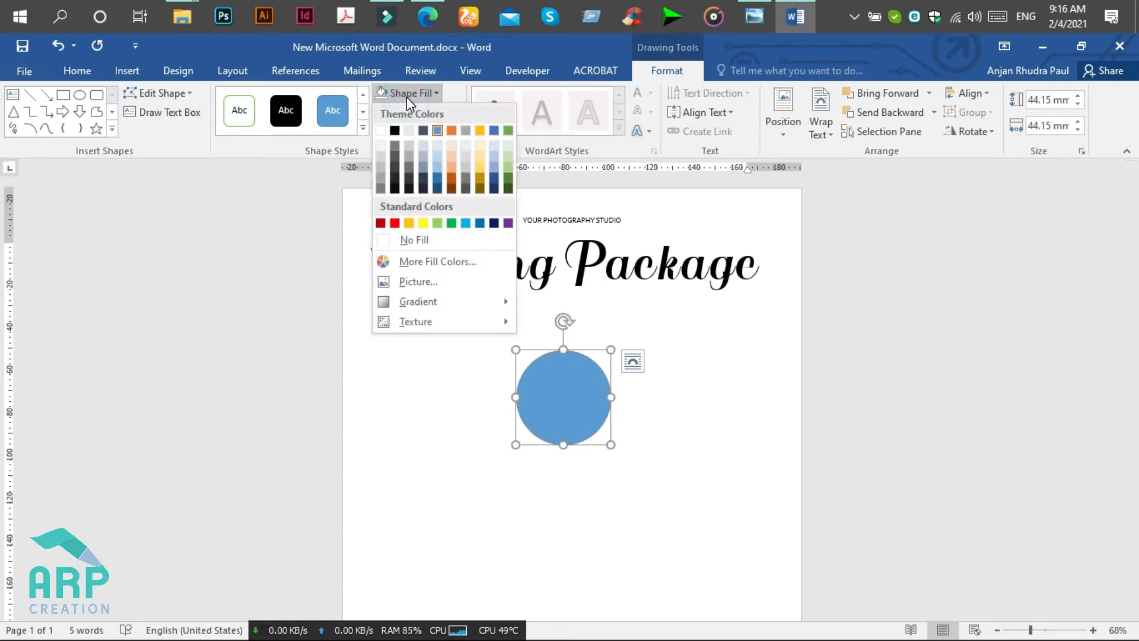
pyautogui.click(381, 147)
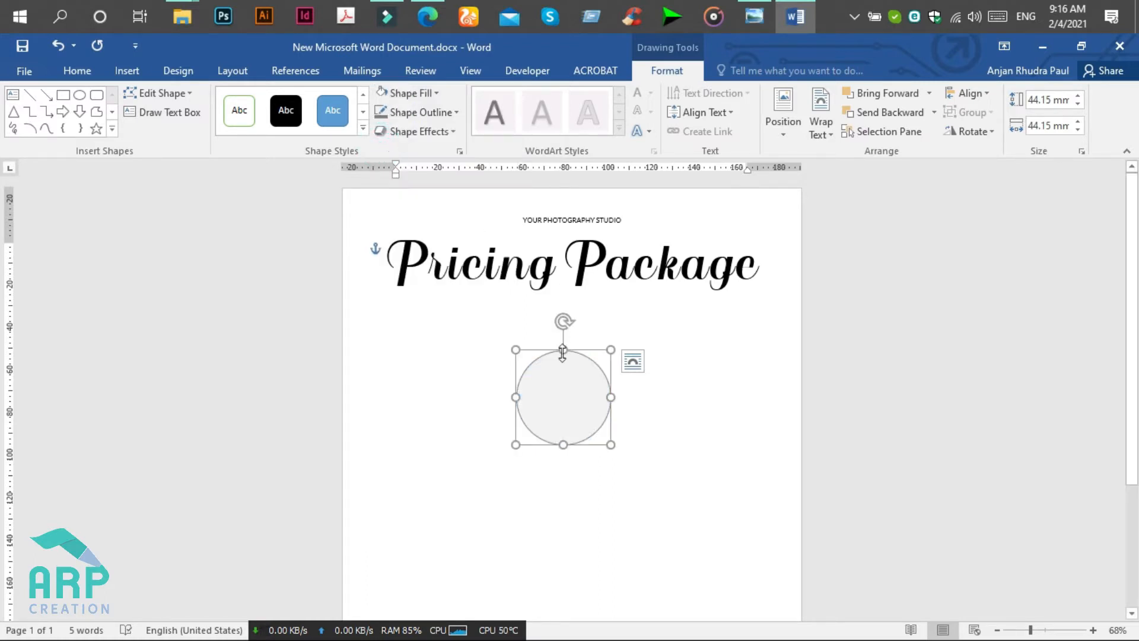
# Step: Shrink the circle to about 39 mm in diameter and place a copy directly below it, edges touching
pyautogui.scroll(-3, 578, 386)
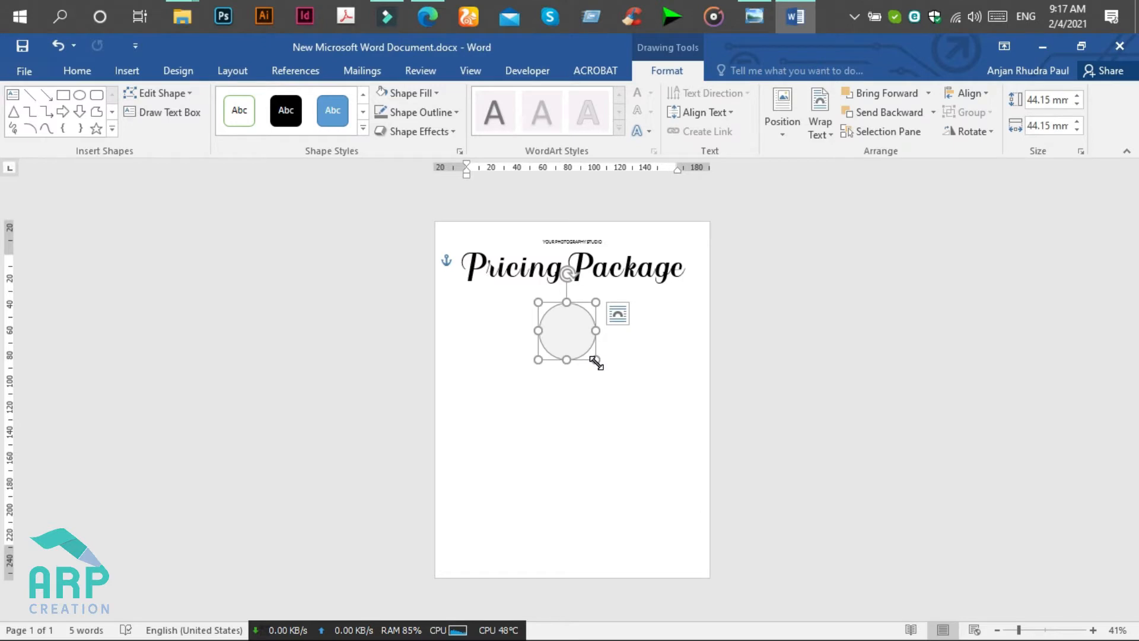
pyautogui.moveTo(596, 362); pyautogui.dragTo(583, 349)
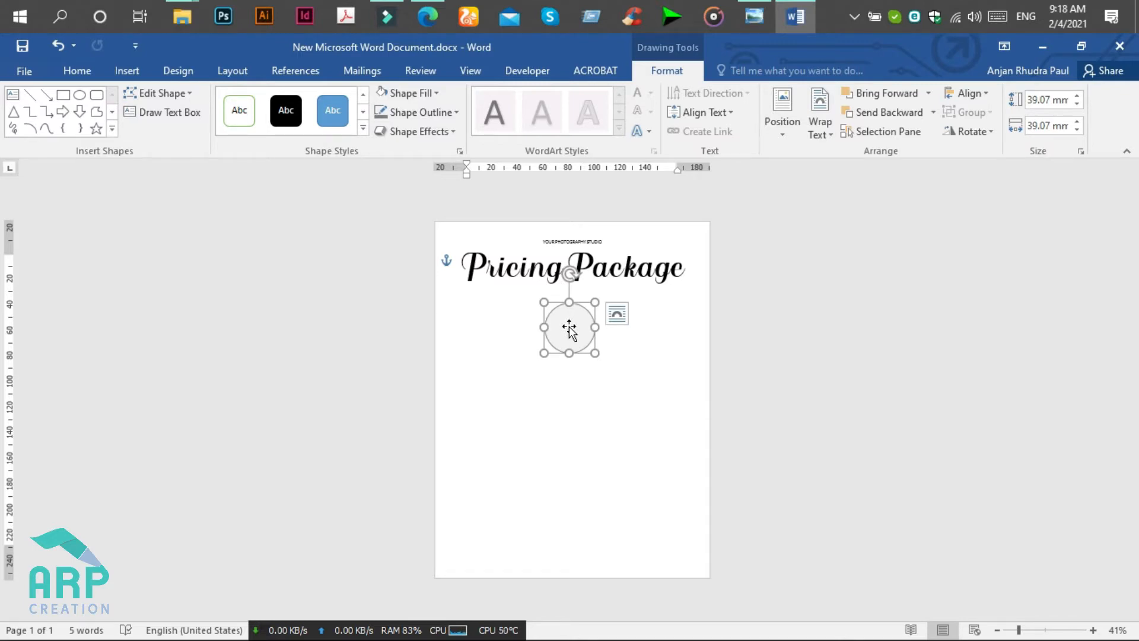
pyautogui.moveTo(571, 322); pyautogui.dragTo(569, 372)
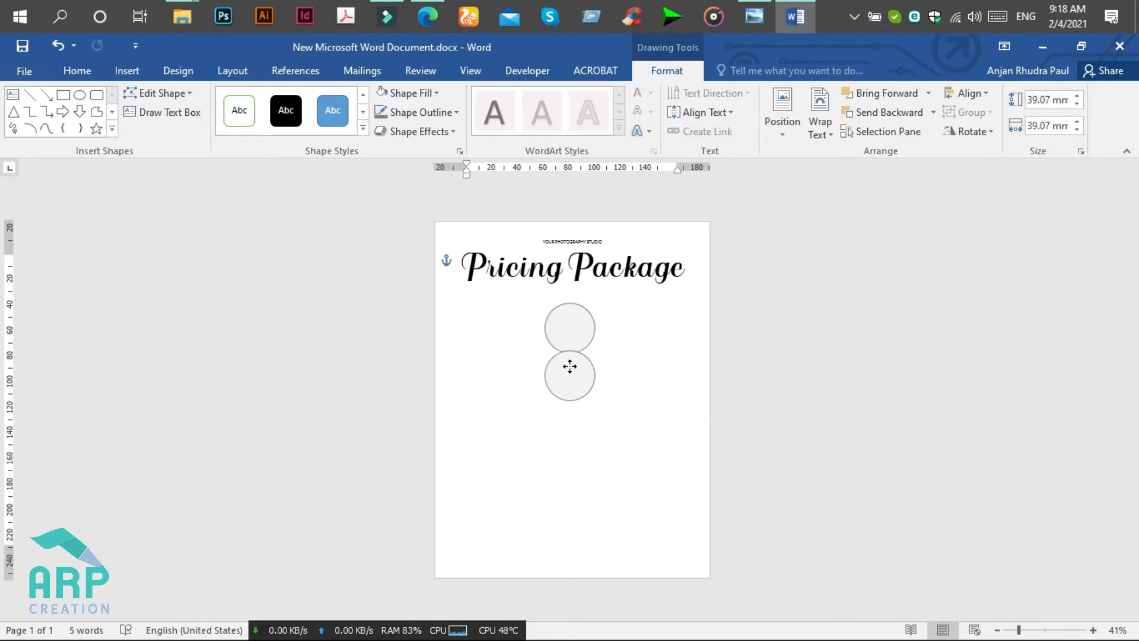
pyautogui.click(570, 383)
pyautogui.moveTo(571, 382); pyautogui.dragTo(575, 371)
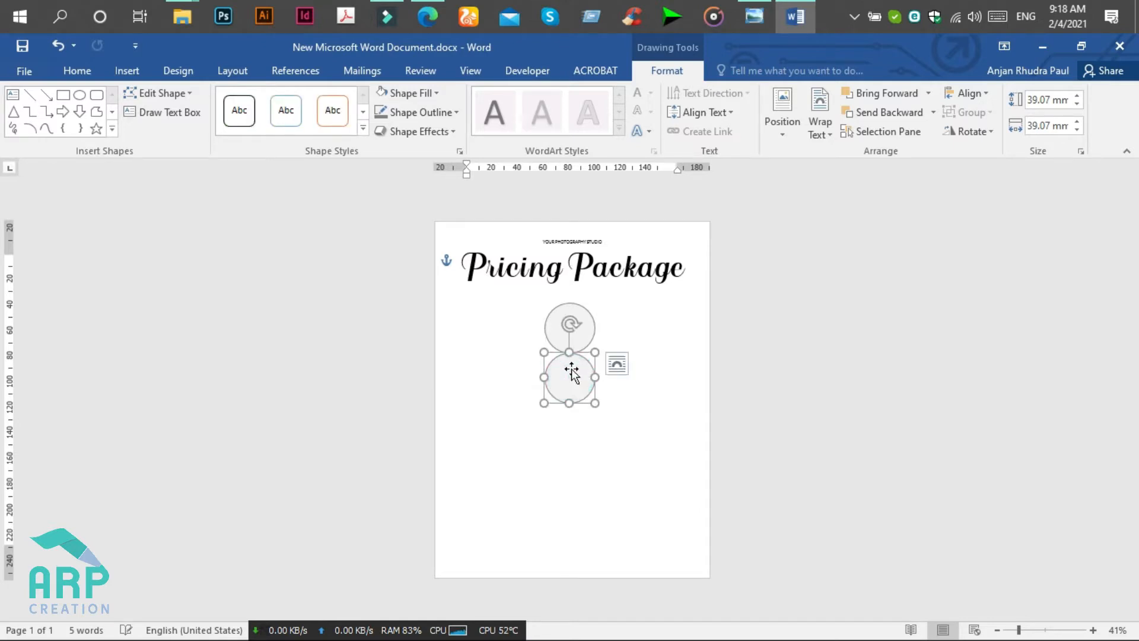
# Step: Duplicate the pair of circles downward twice and nudge the last pair into place, forming a touching vertical column of six
pyautogui.keyDown('shift'); pyautogui.click(583, 340); pyautogui.keyUp('shift')
pyautogui.moveTo(582, 335); pyautogui.dragTo(578, 513)
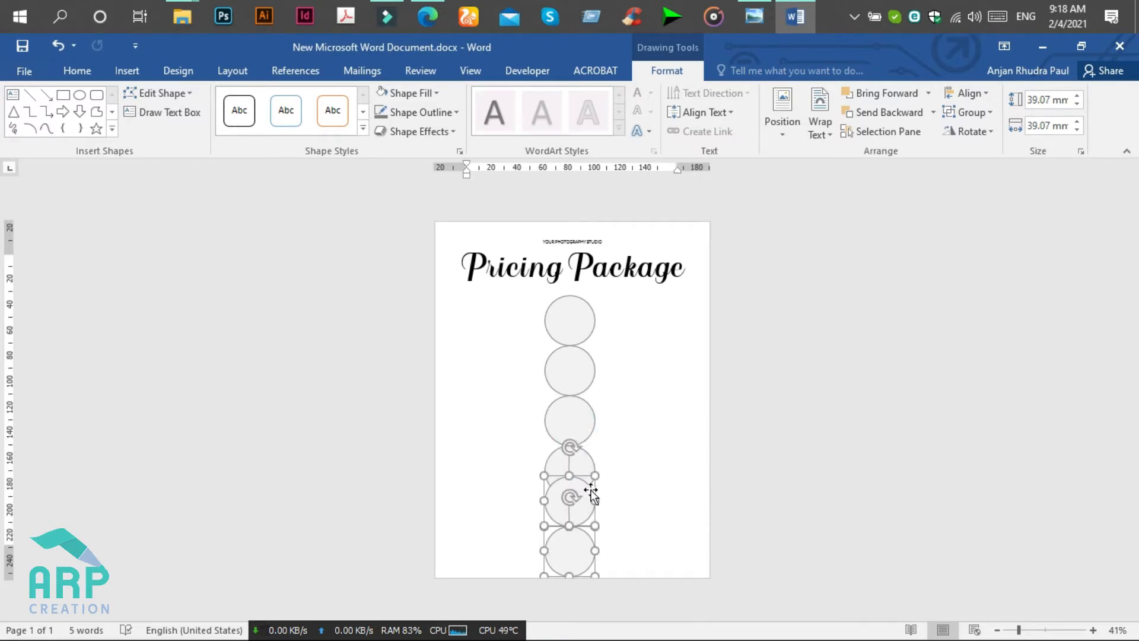
pyautogui.press('Down')
pyautogui.press('Down')
pyautogui.press('Down')
pyautogui.press('Down')
pyautogui.press('Down')
pyautogui.press('Down')
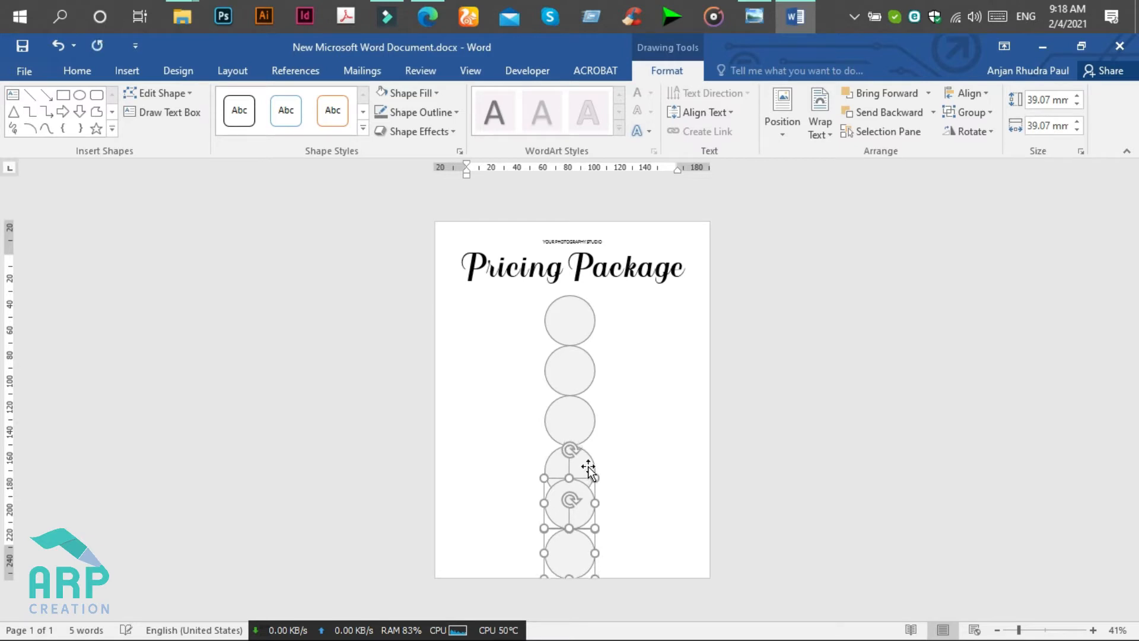
pyautogui.press('Up')
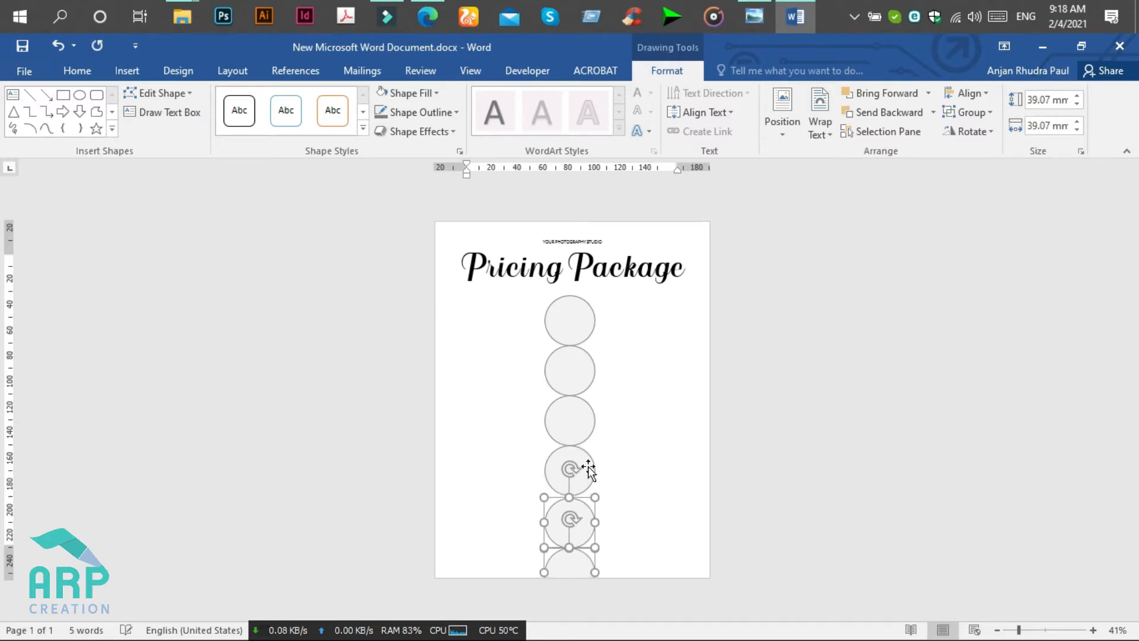
pyautogui.hotkey('ctrl', 'Up')
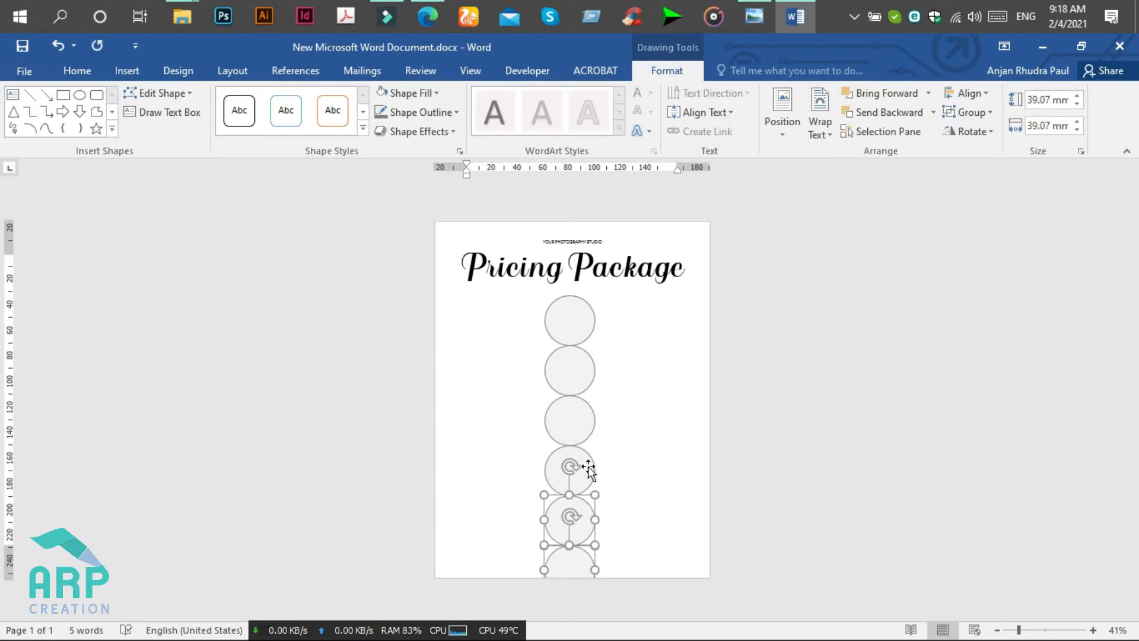
# Step: Select all six circles, shrink them together to about 33 mm in diameter and shift the column slightly up toward the heading
pyautogui.keyDown('shift'); pyautogui.click(588, 466); pyautogui.keyUp('shift')
pyautogui.keyDown('shift'); pyautogui.click(575, 418); pyautogui.keyUp('shift')
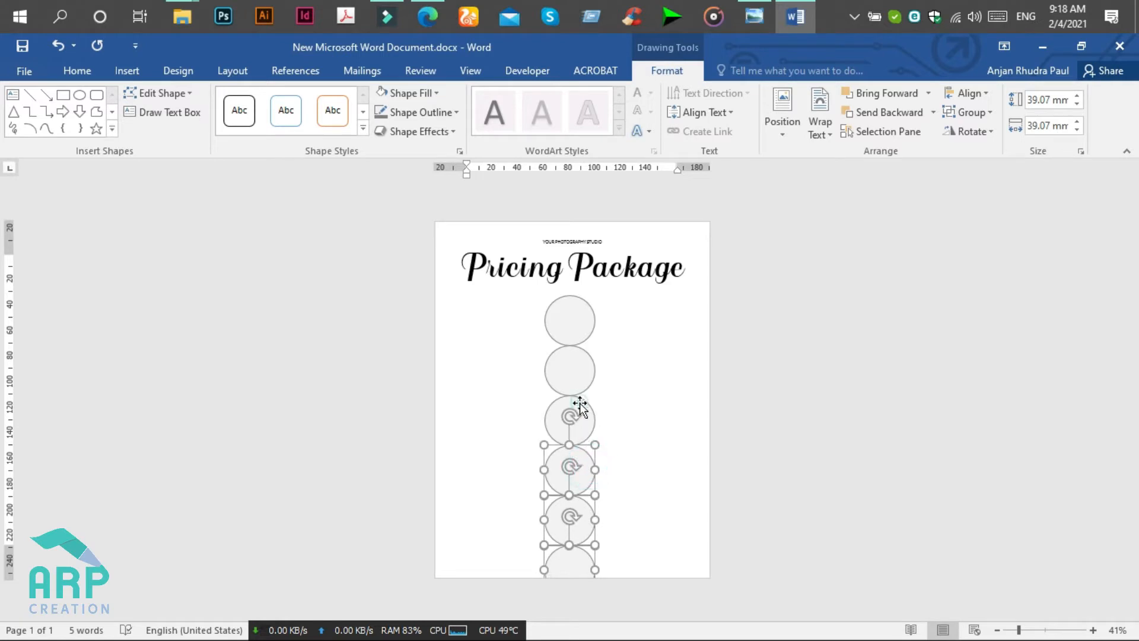
pyautogui.keyDown('shift'); pyautogui.click(587, 374); pyautogui.keyUp('shift')
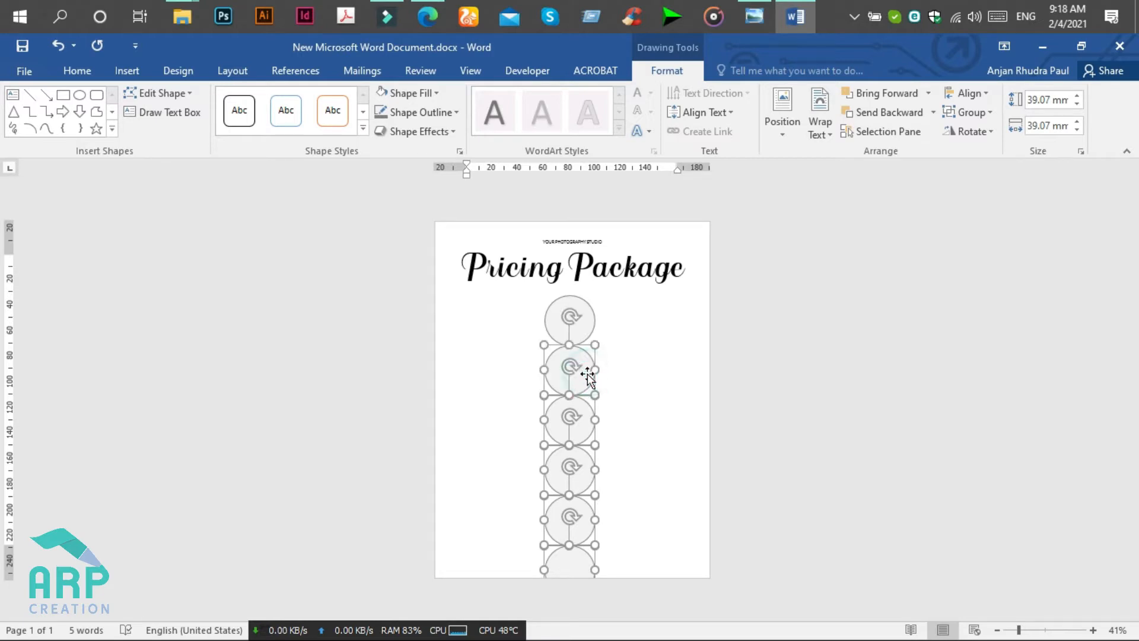
pyautogui.keyDown('shift'); pyautogui.click(591, 323); pyautogui.keyUp('shift')
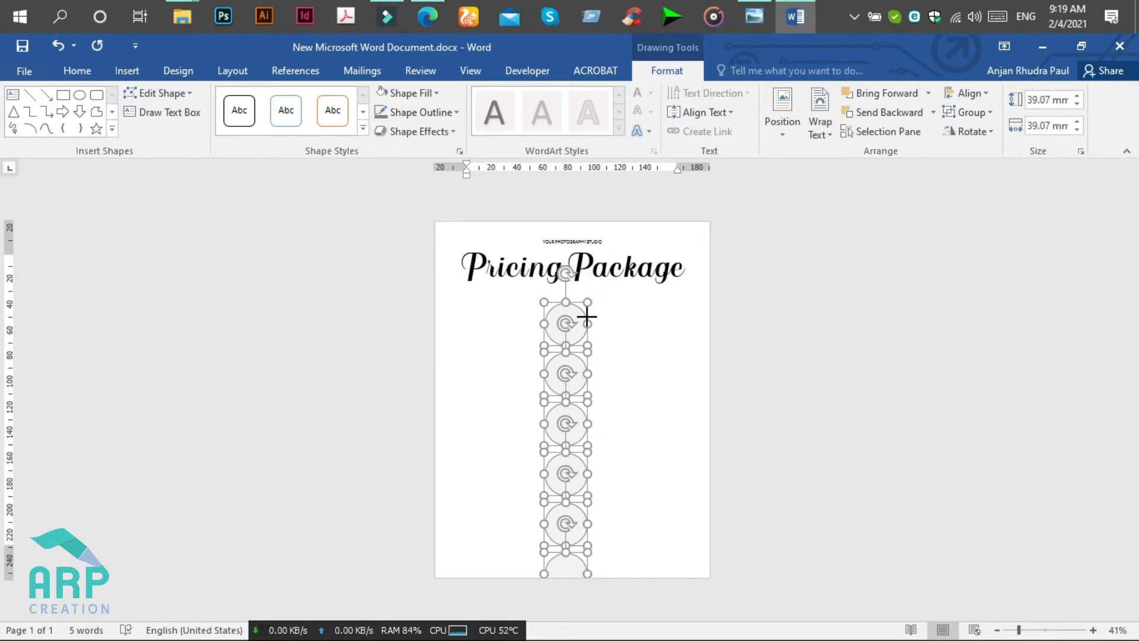
pyautogui.moveTo(587, 317); pyautogui.dragTo(579, 308)
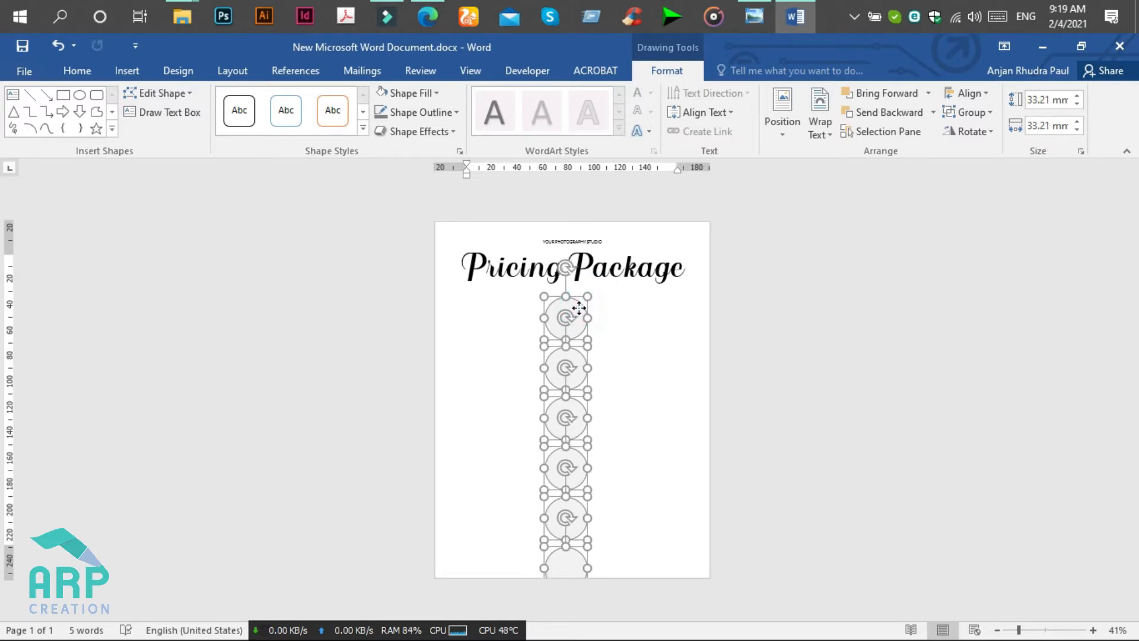
pyautogui.click(600, 354)
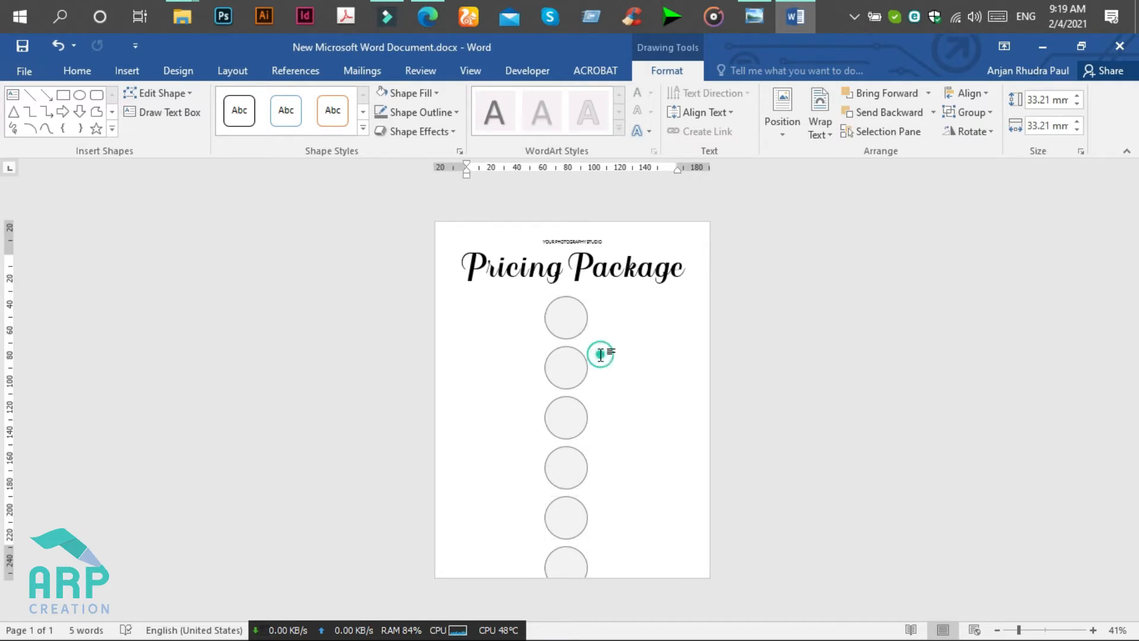
# Step: Move the five lower circles up one after another to close the gaps, so each touches the circle above
pyautogui.click(570, 360)
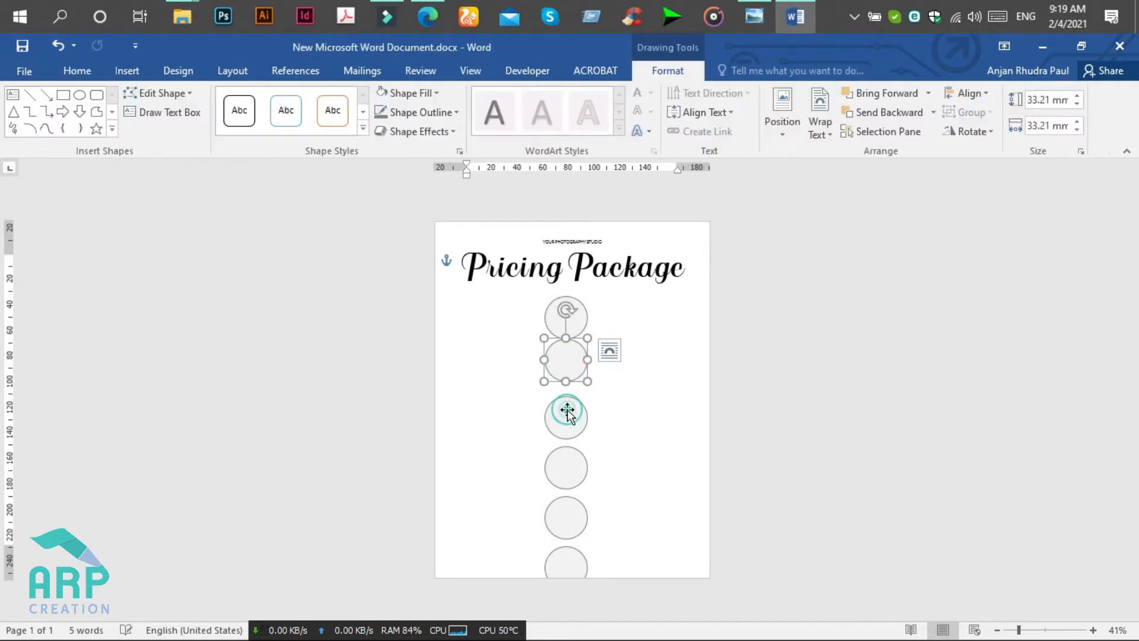
pyautogui.moveTo(570, 412); pyautogui.dragTo(567, 397)
pyautogui.moveTo(576, 463); pyautogui.dragTo(577, 439)
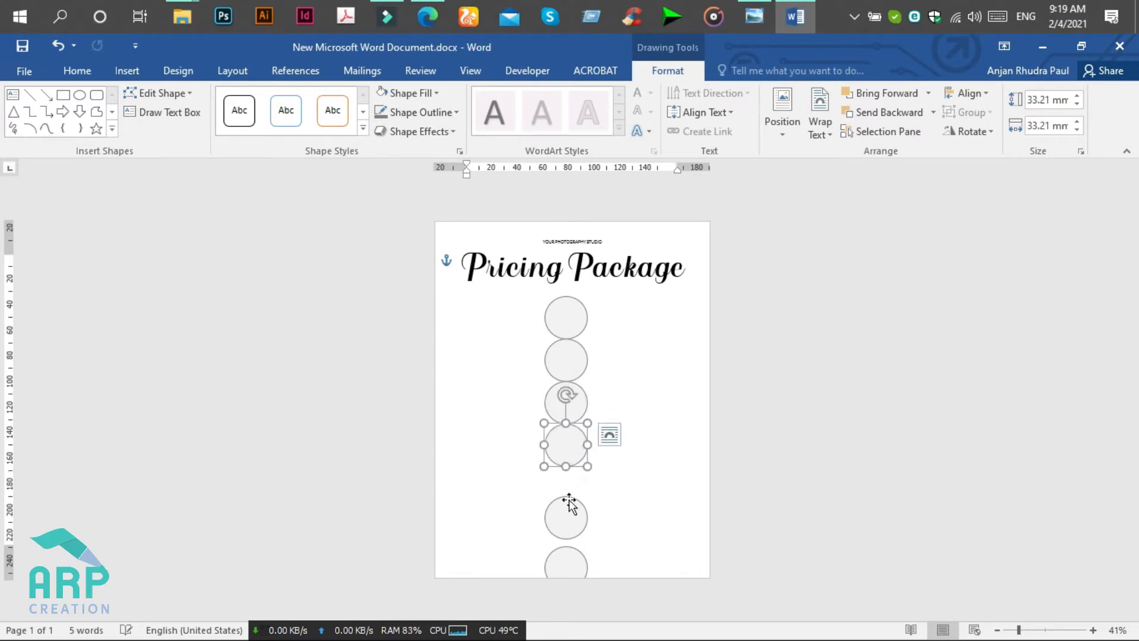
pyautogui.moveTo(569, 505); pyautogui.dragTo(570, 475)
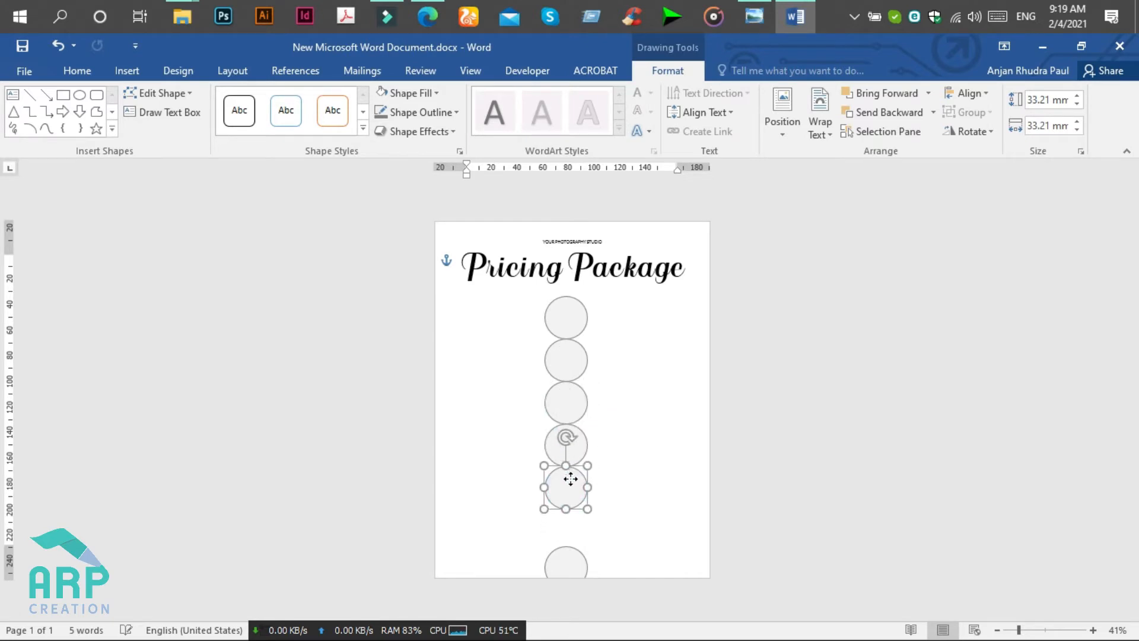
pyautogui.moveTo(578, 563); pyautogui.dragTo(580, 527)
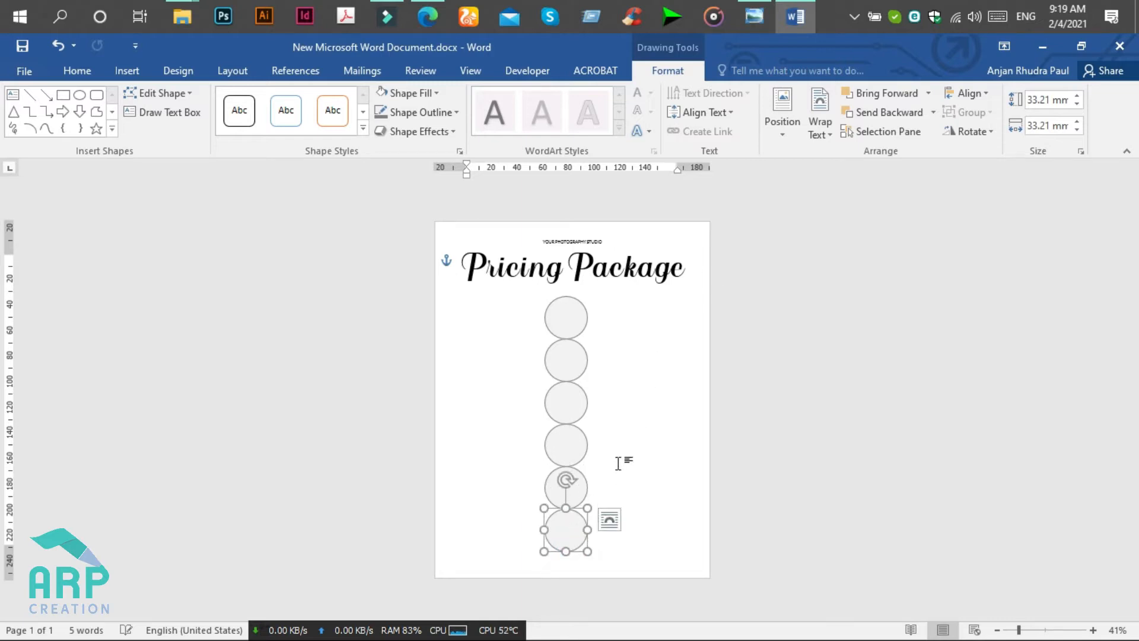
pyautogui.click(596, 343)
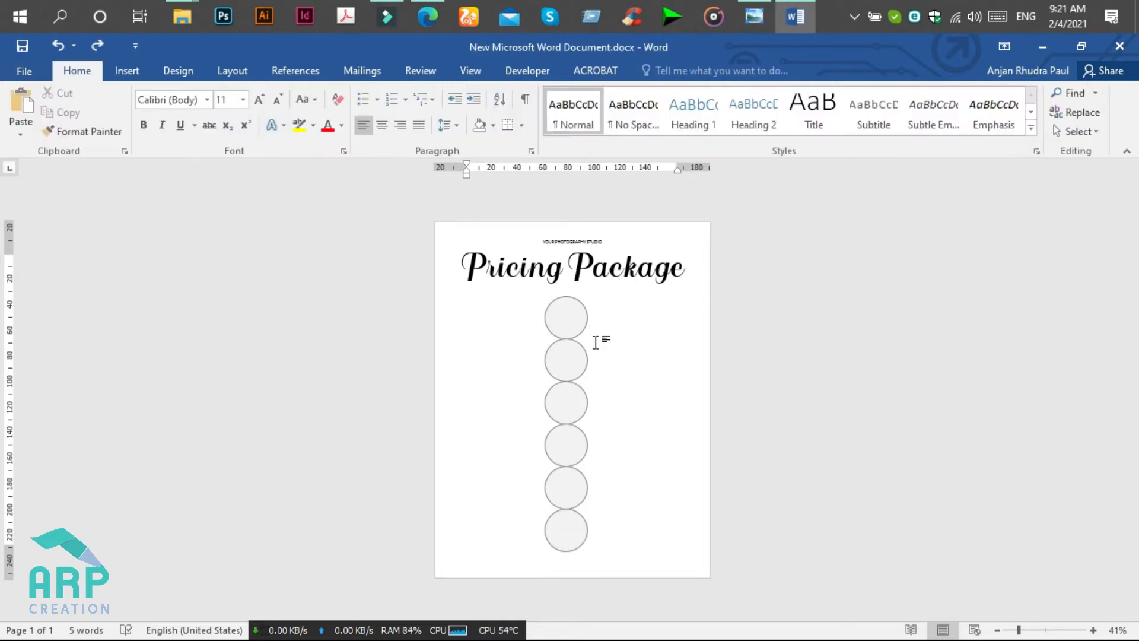
# Step: Fill the top circle with the picture pexels-photo-289825.jpeg from the FREE folder
pyautogui.click(579, 313)
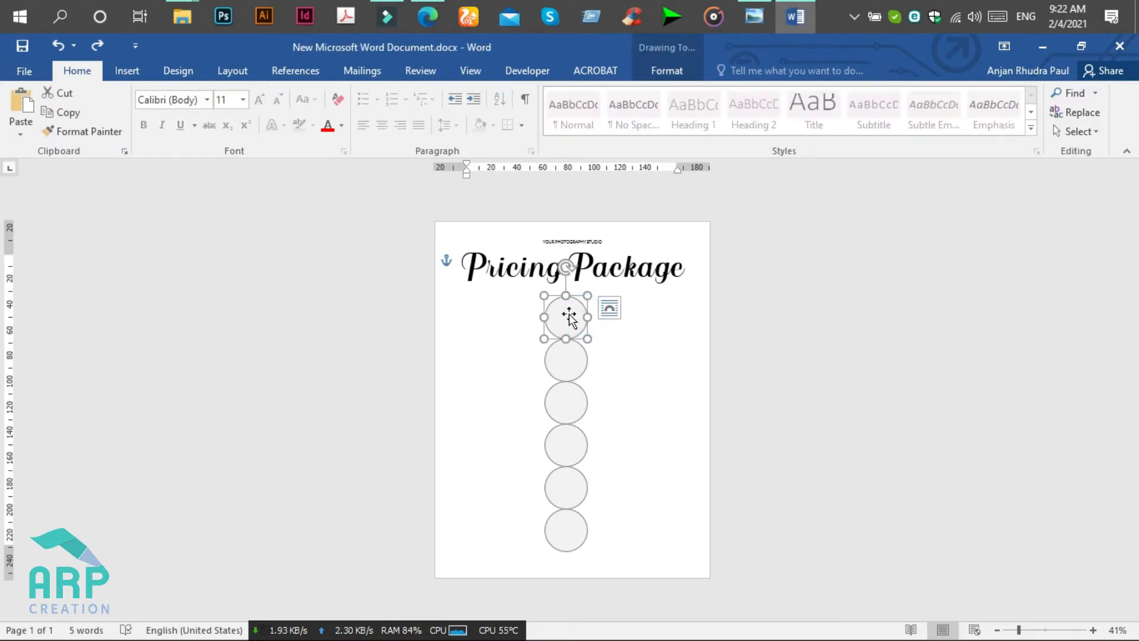
pyautogui.click(646, 73)
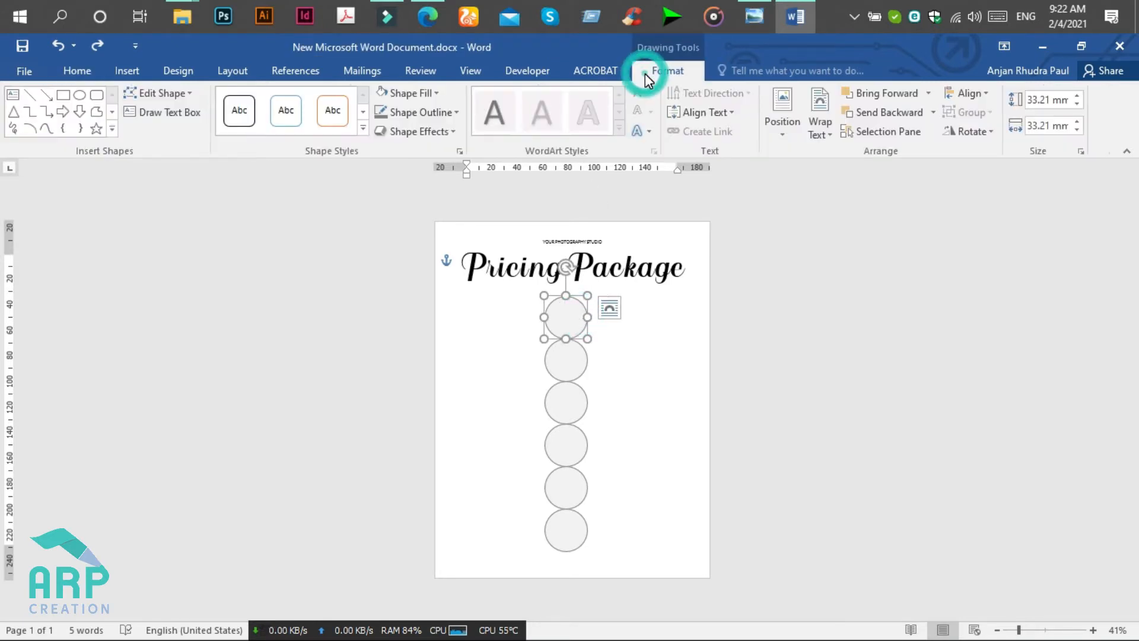
pyautogui.click(422, 97)
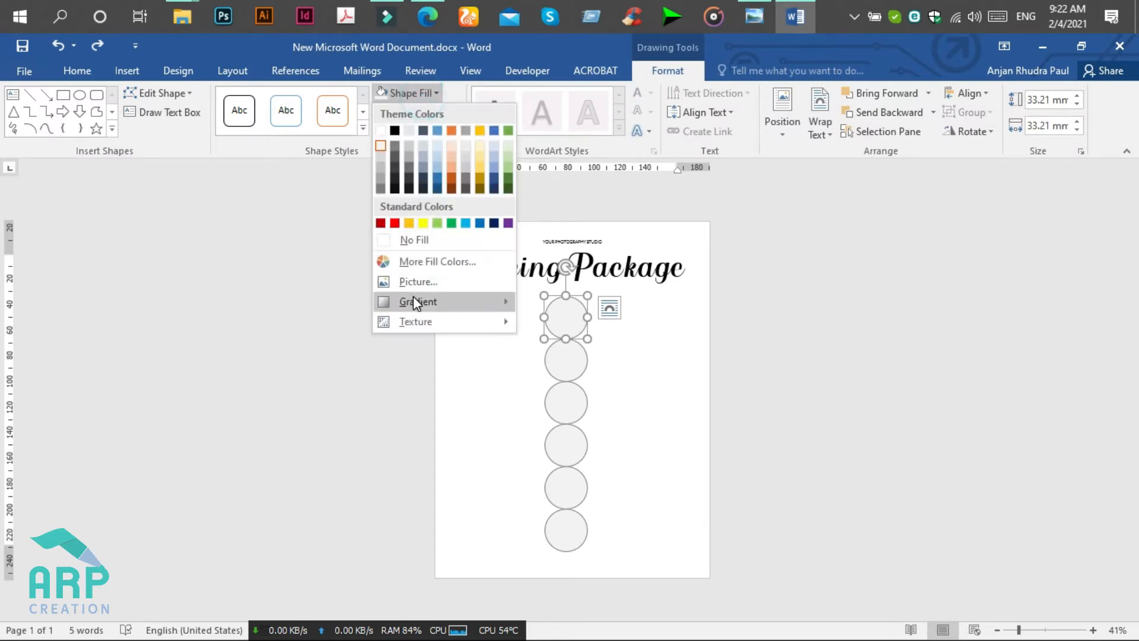
pyautogui.click(436, 275)
pyautogui.click(764, 503)
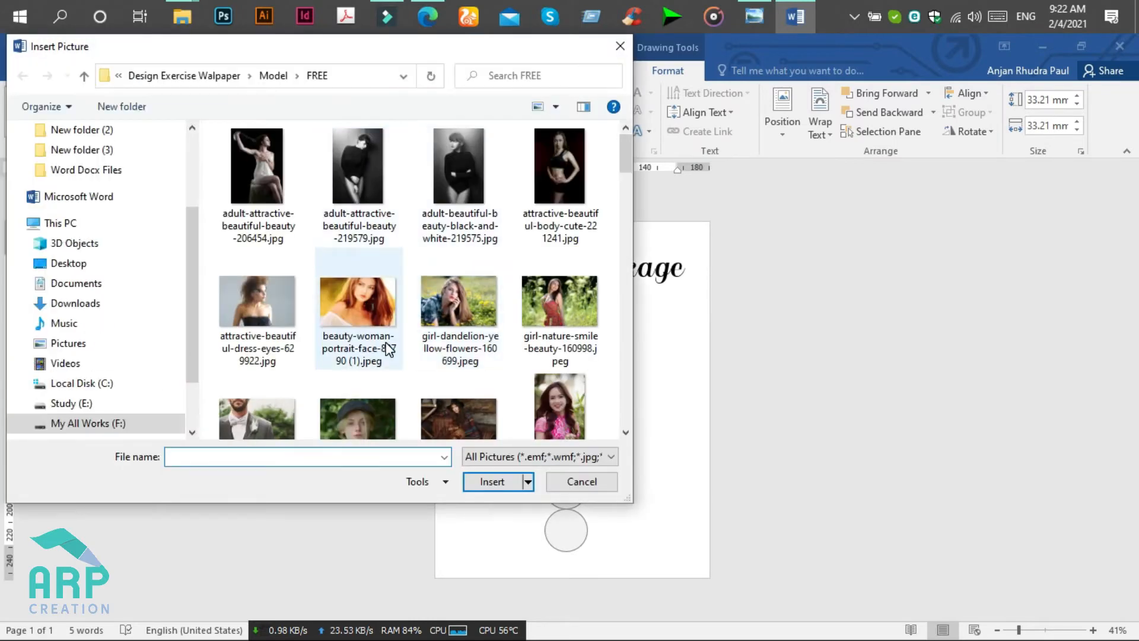
pyautogui.scroll(-5, 386, 339)
pyautogui.scroll(-2, 398, 389)
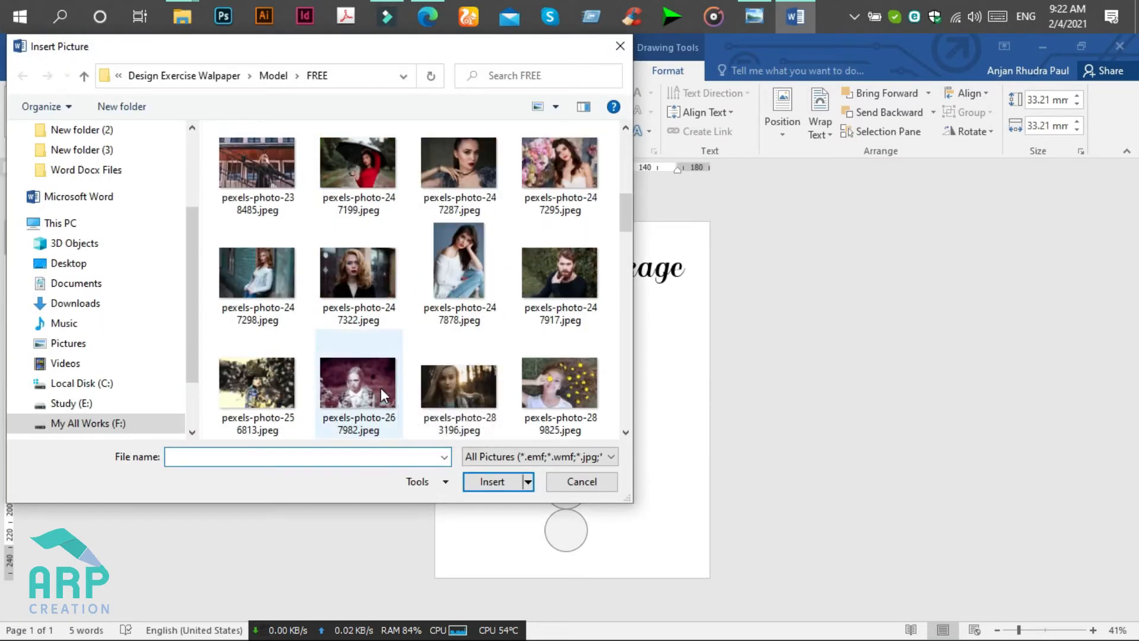
pyautogui.scroll(-2, 380, 387)
pyautogui.click(537, 291)
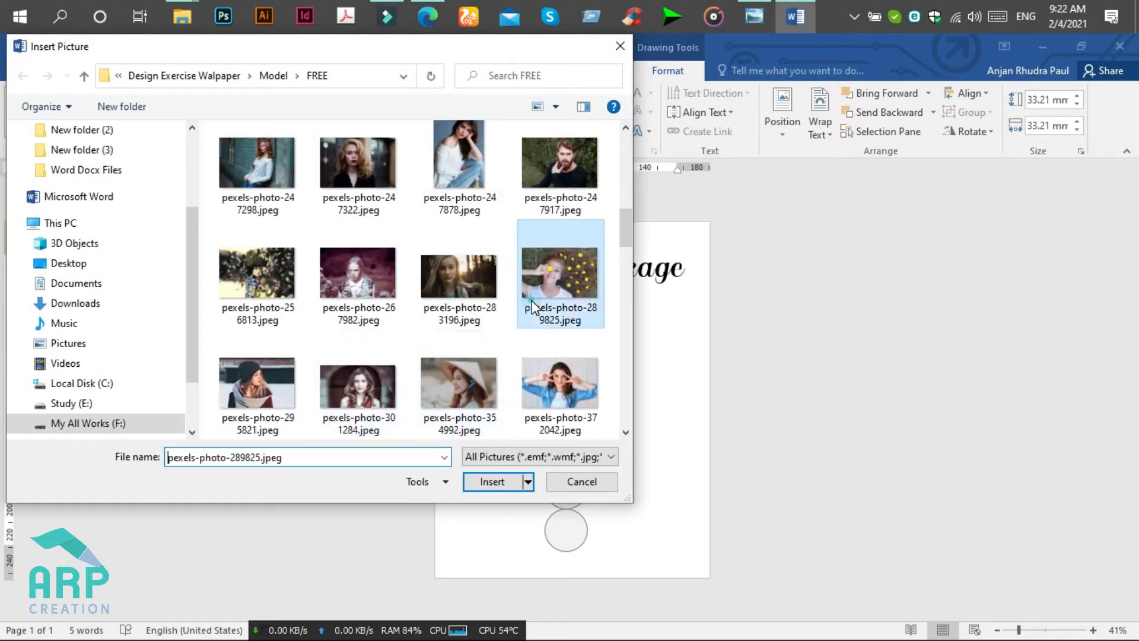
pyautogui.click(492, 484)
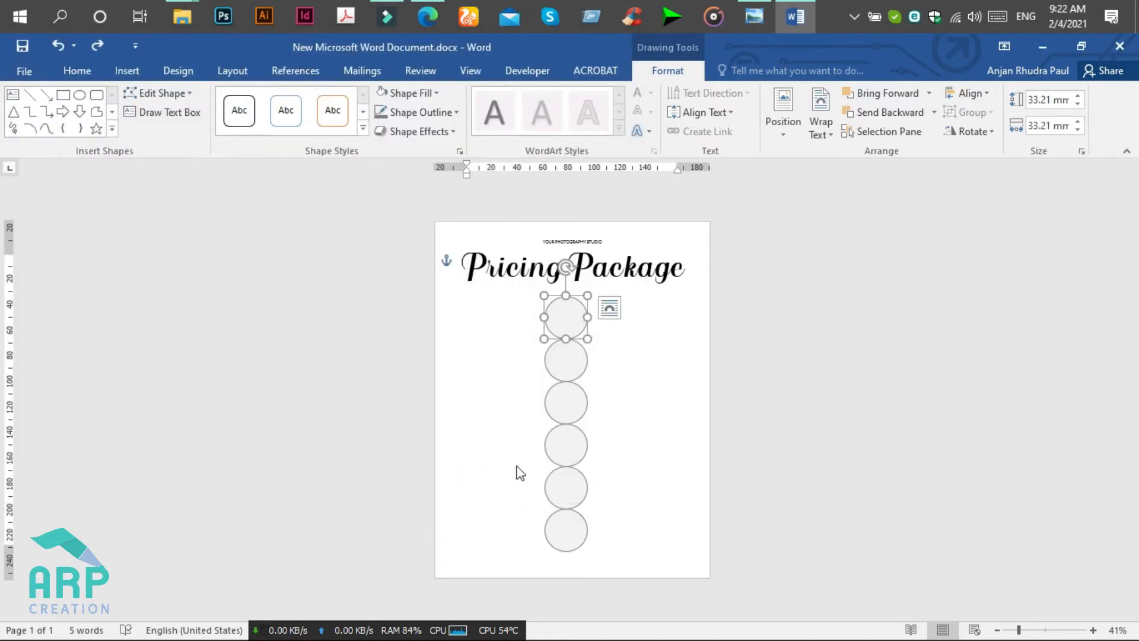
# Step: Give the second circle a picture fill using attractive-beautiful-dress-eyes-629922.jpg and close the shape formatting options
pyautogui.click(569, 365)
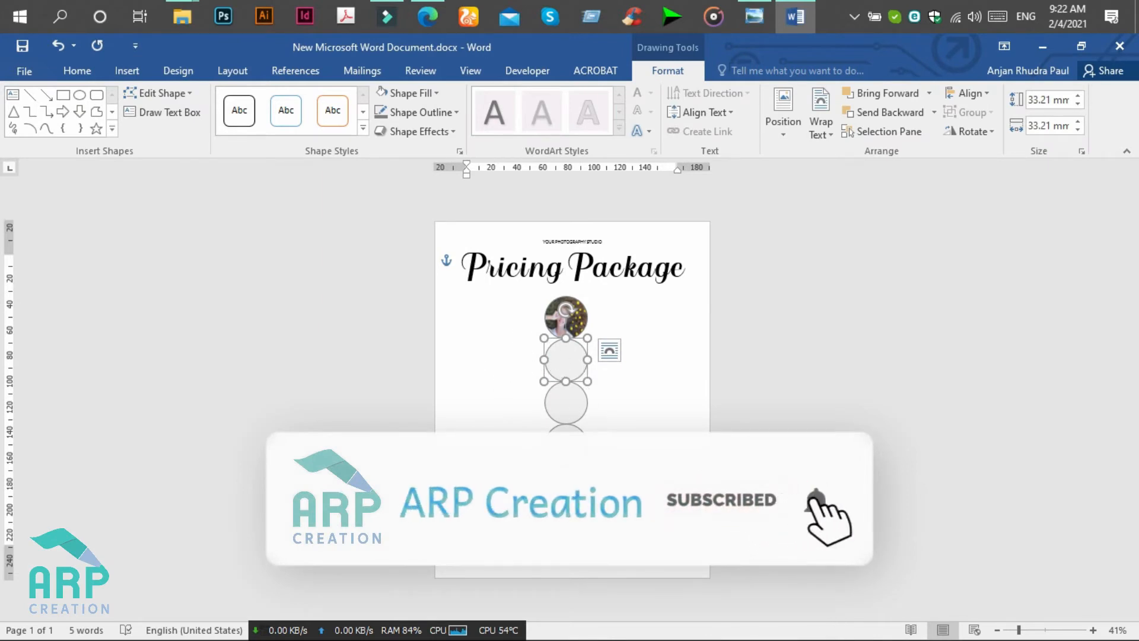
pyautogui.click(414, 89)
pyautogui.click(414, 89)
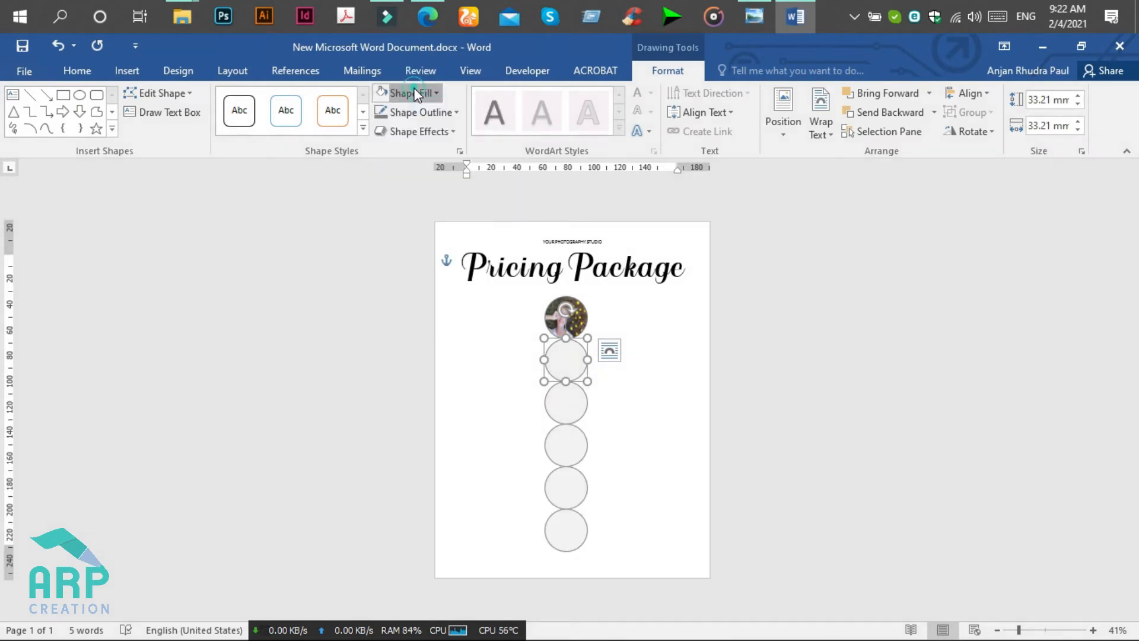
pyautogui.rightClick(583, 361)
pyautogui.click(614, 353)
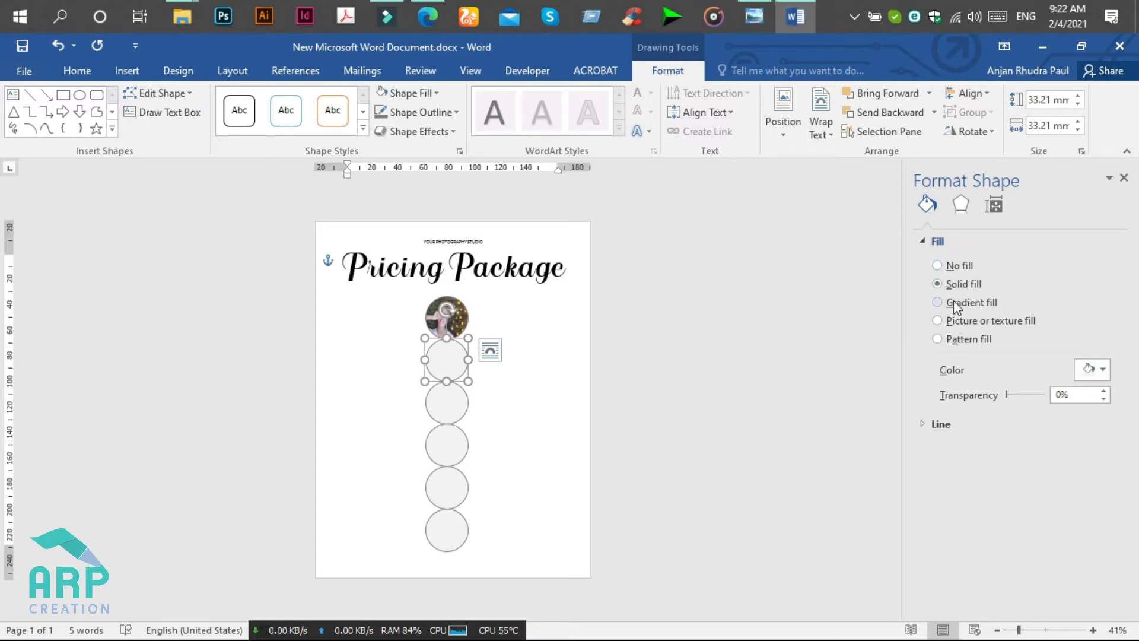
pyautogui.click(953, 320)
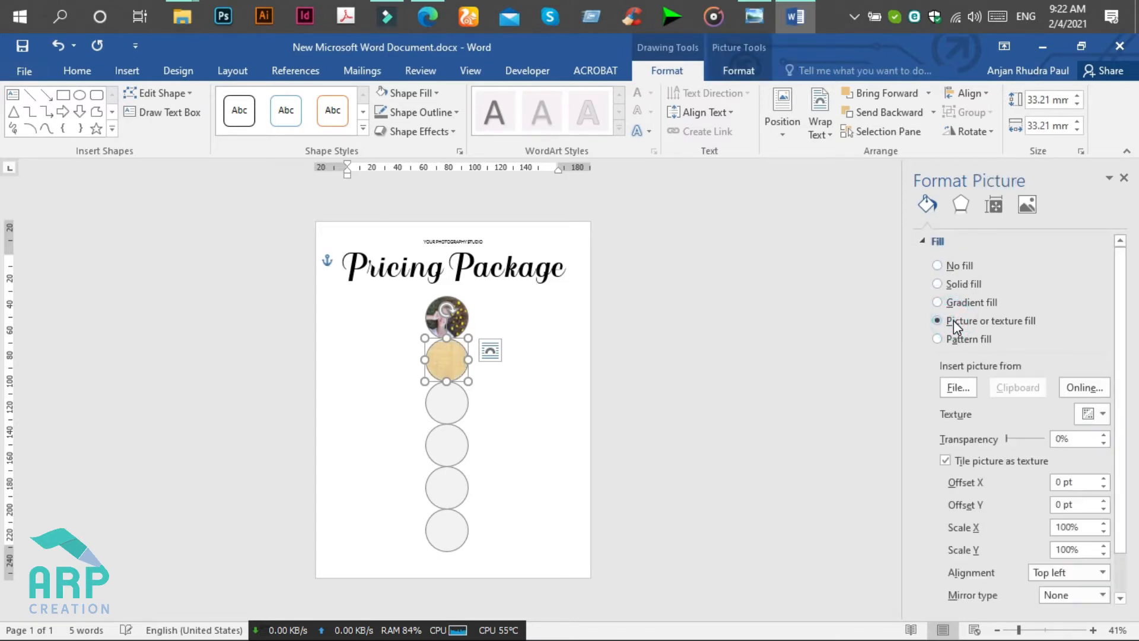
pyautogui.click(968, 387)
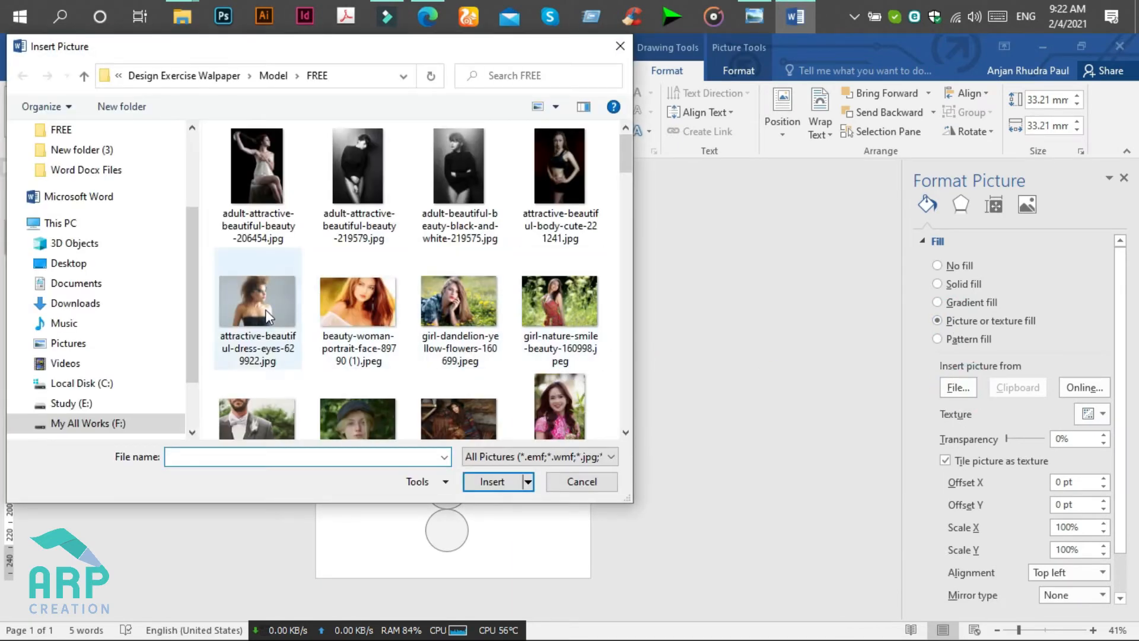
pyautogui.click(265, 309)
pyautogui.click(480, 481)
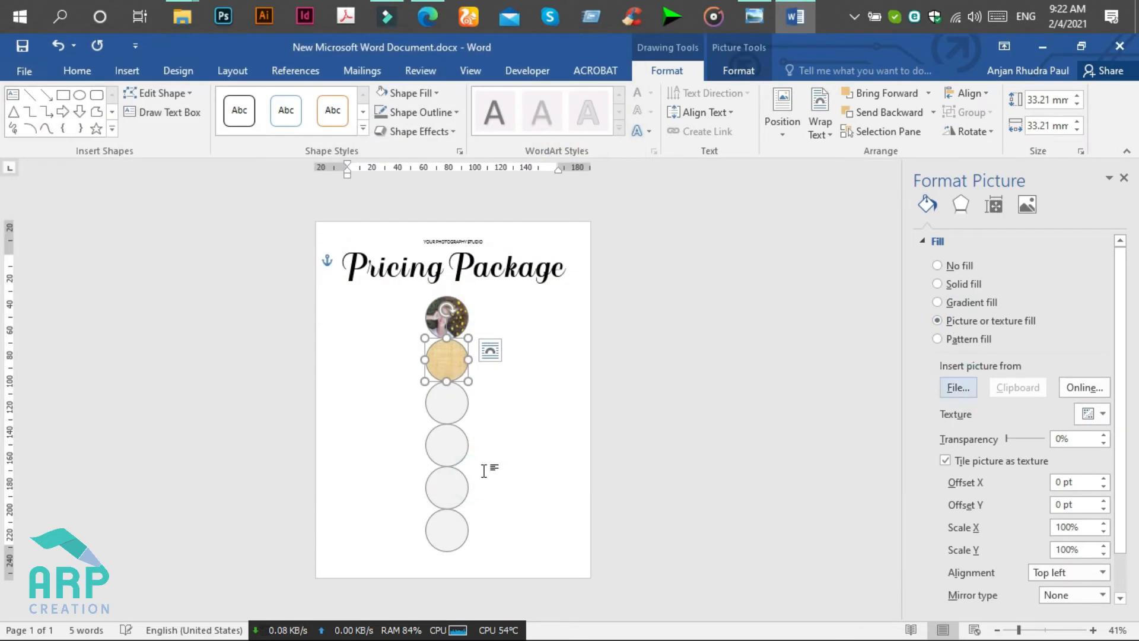
pyautogui.click(488, 407)
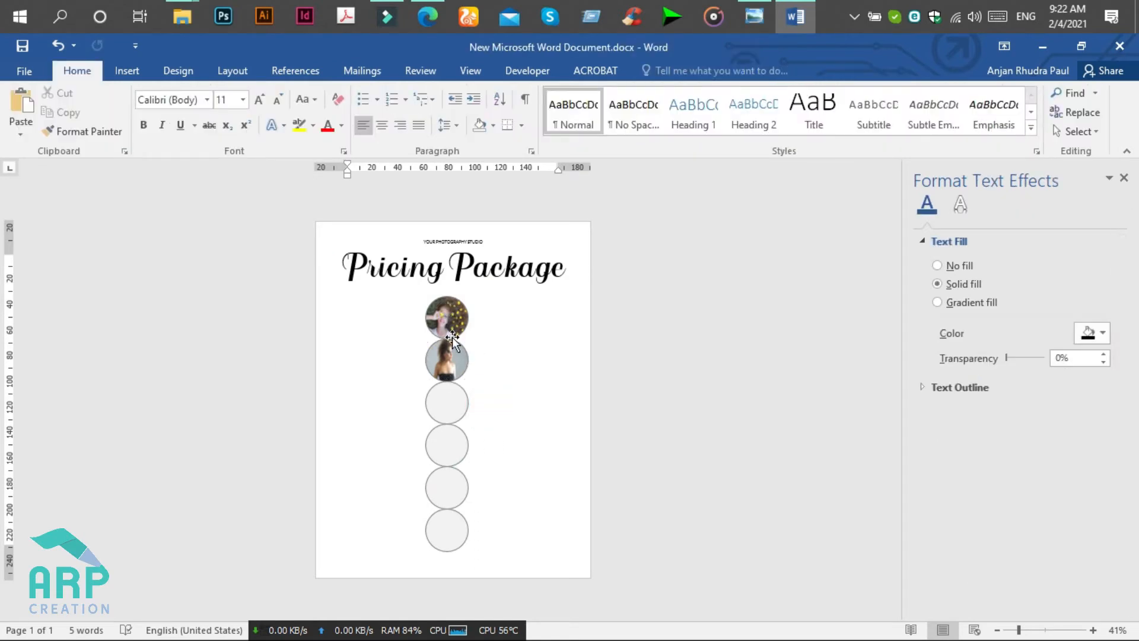
pyautogui.click(1123, 179)
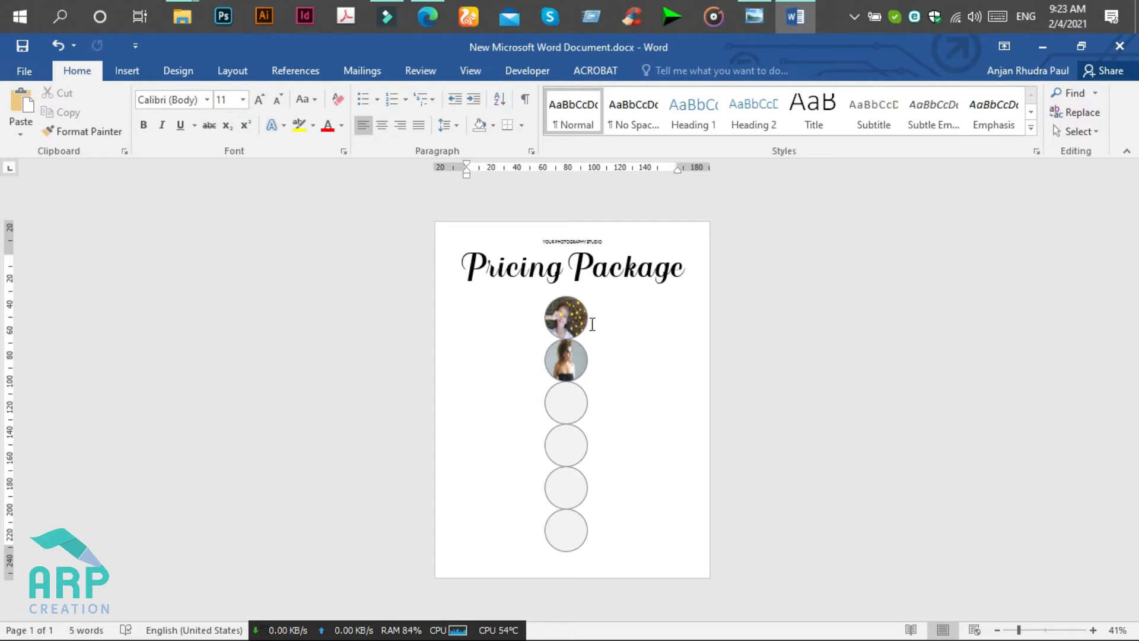
# Step: Check the reference image, then copy the "YOUR PHOTOGRAPHY STUDIO" text box to the left of the first circle and left-align its text
pyautogui.click(519, 312)
pyautogui.click(755, 16)
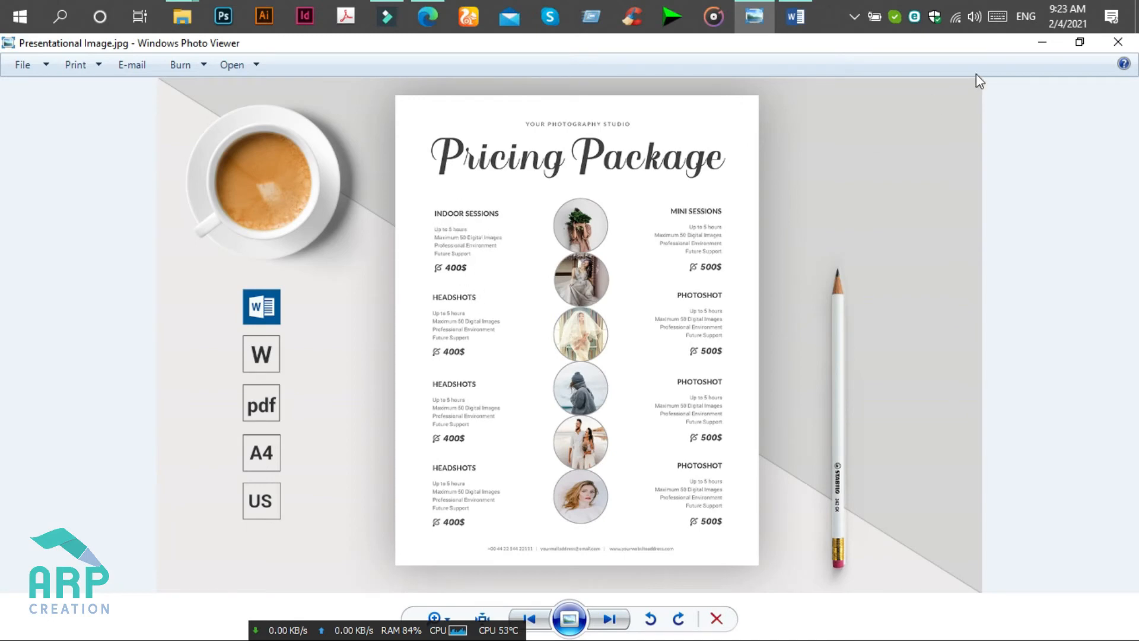
pyautogui.click(1043, 42)
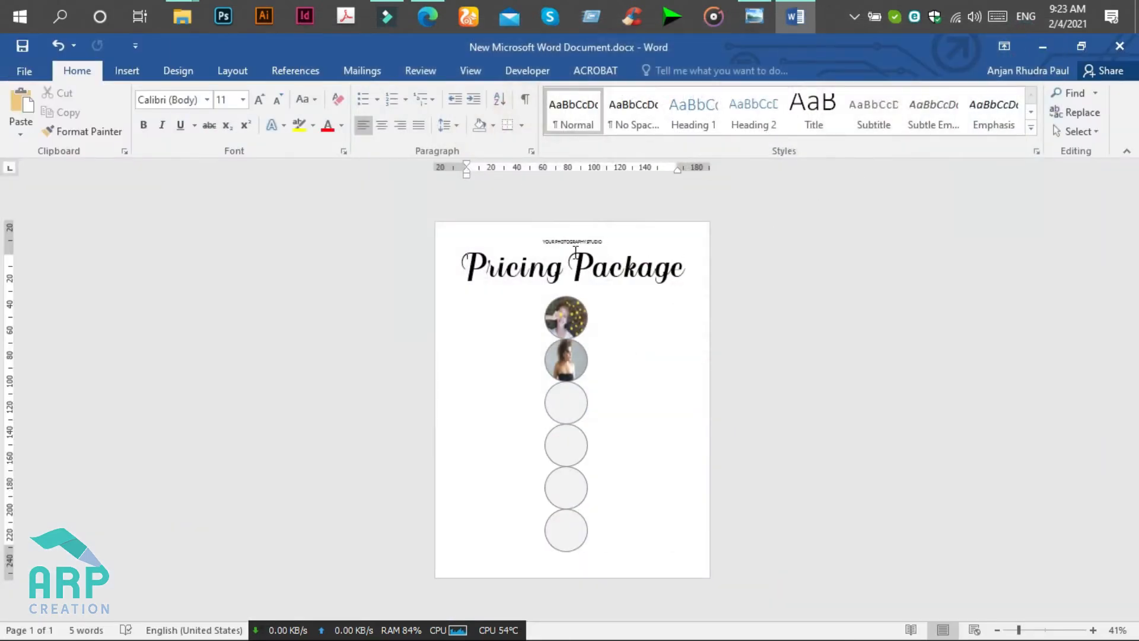
pyautogui.click(564, 239)
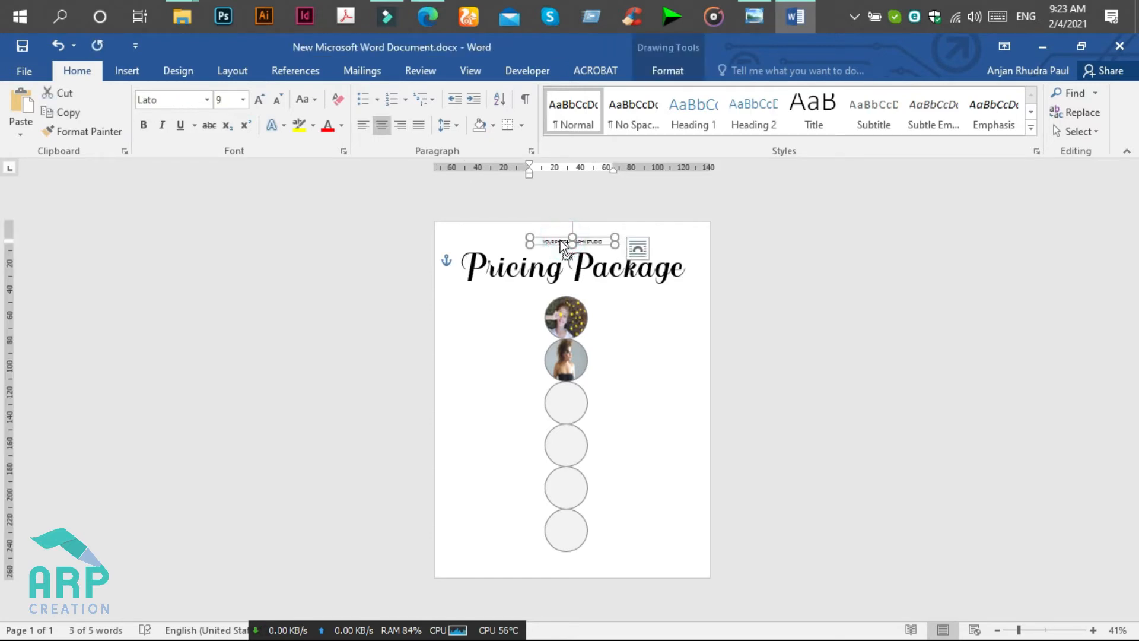
pyautogui.moveTo(559, 238); pyautogui.dragTo(493, 316)
pyautogui.click(363, 125)
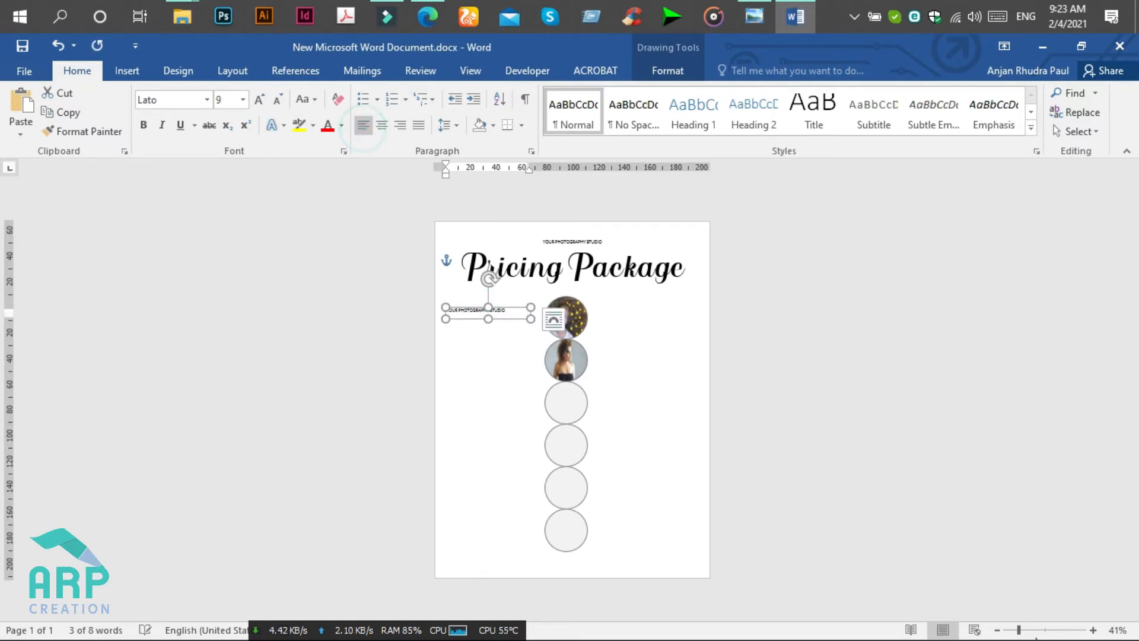
# Step: Replace the text of the copied box beside the first circle with "INDOOR SESSION"
pyautogui.click(1030, 631)
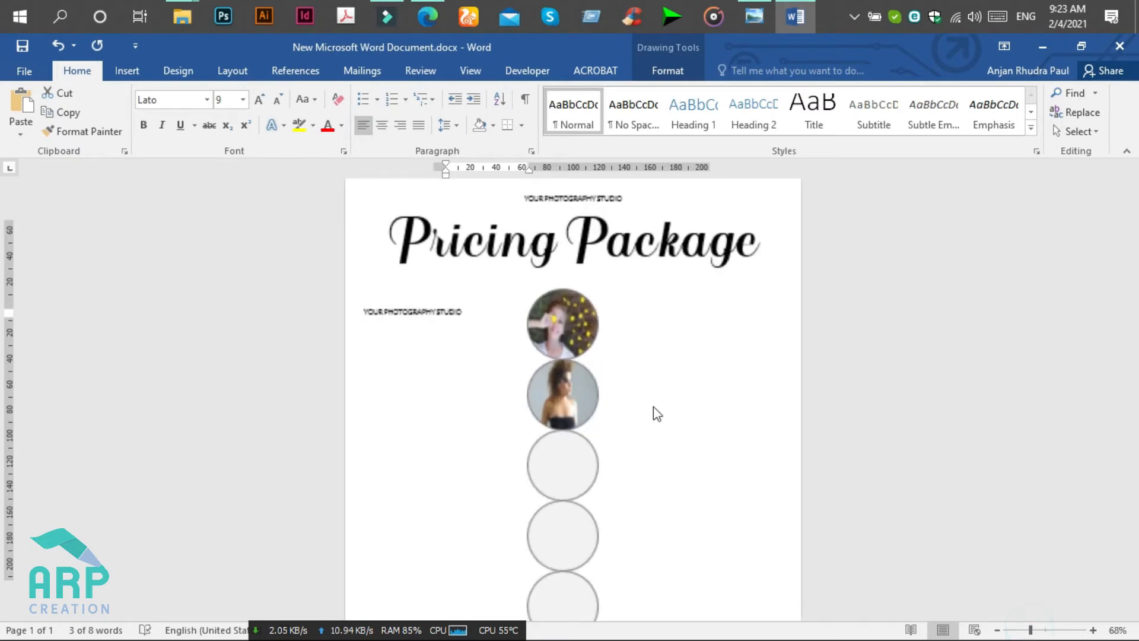
pyautogui.click(408, 313)
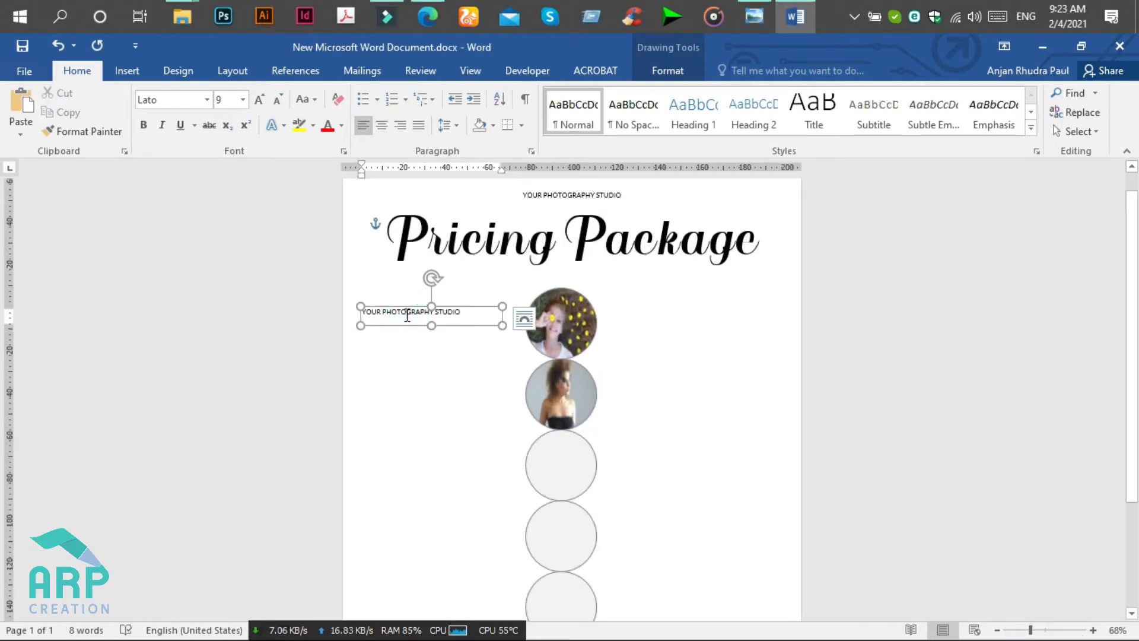
pyautogui.hotkey('ctrl', 'a')
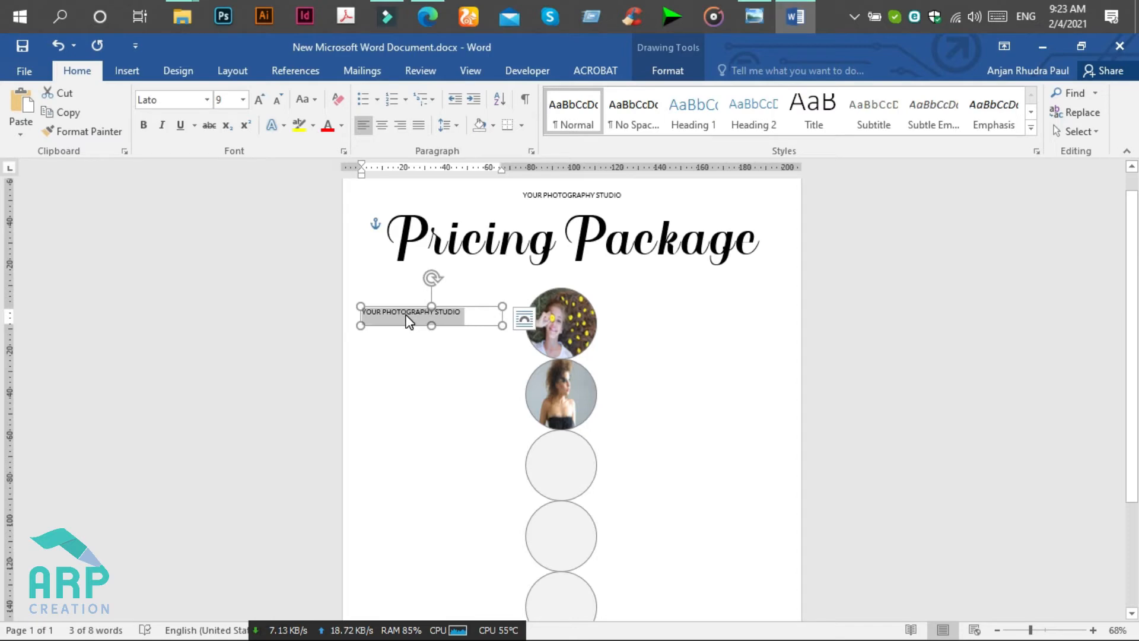
pyautogui.press('BackSpace')
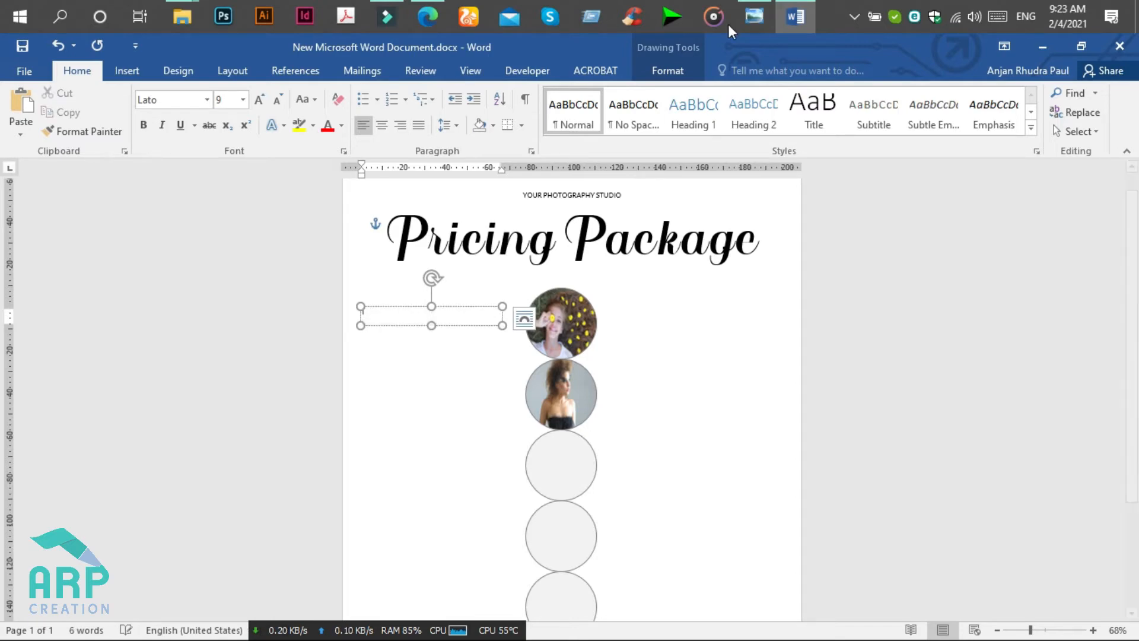
pyautogui.click(754, 16)
pyautogui.click(761, 8)
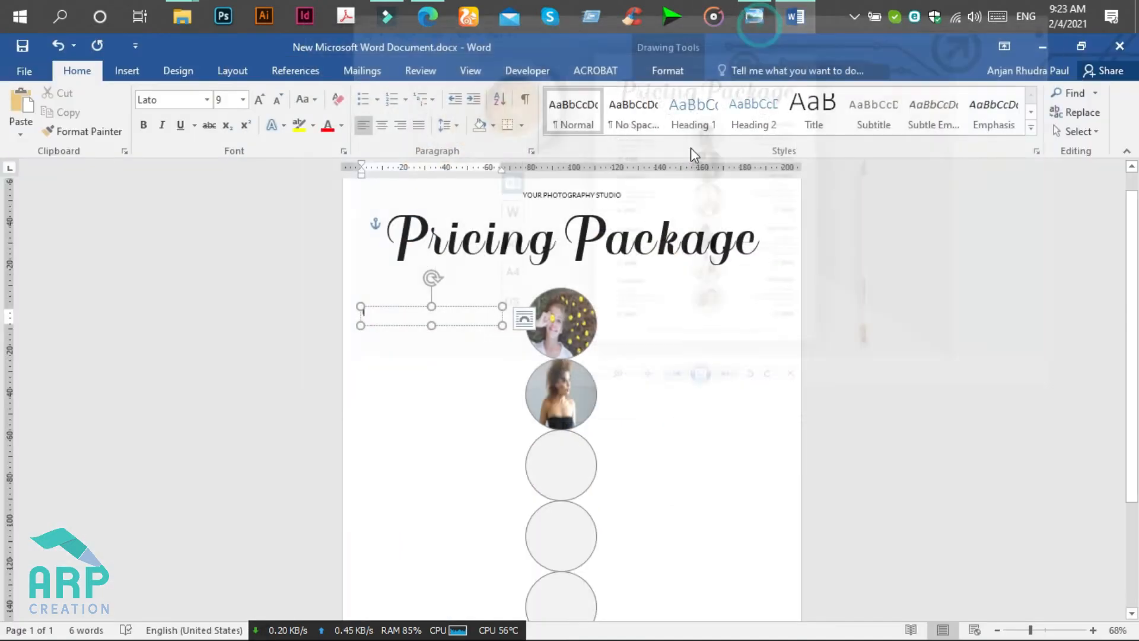
pyautogui.write('IND')
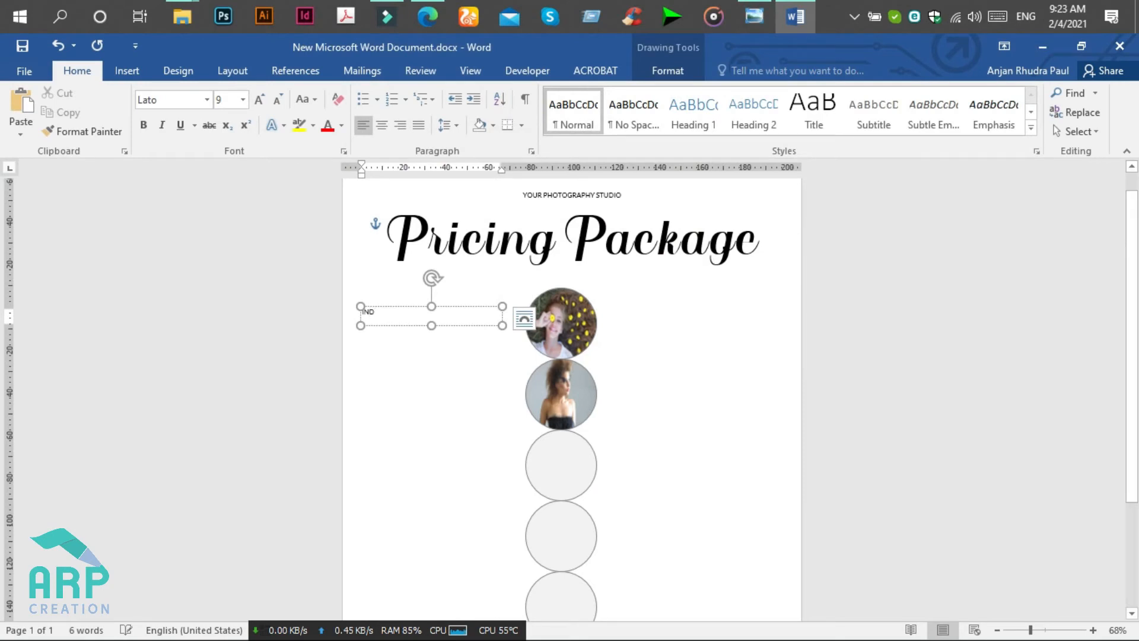
pyautogui.write('OOR SESSION')
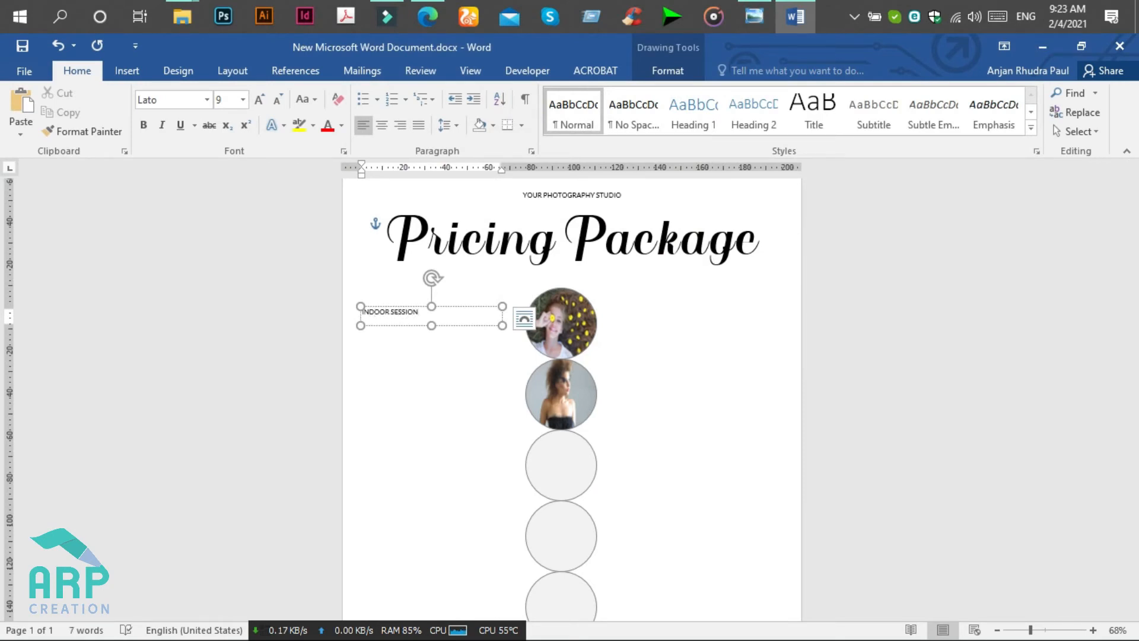
# Step: Make the "INDOOR SESSION" text bold at 12 pt and reduce its text box height to fit the line
pyautogui.click(457, 307)
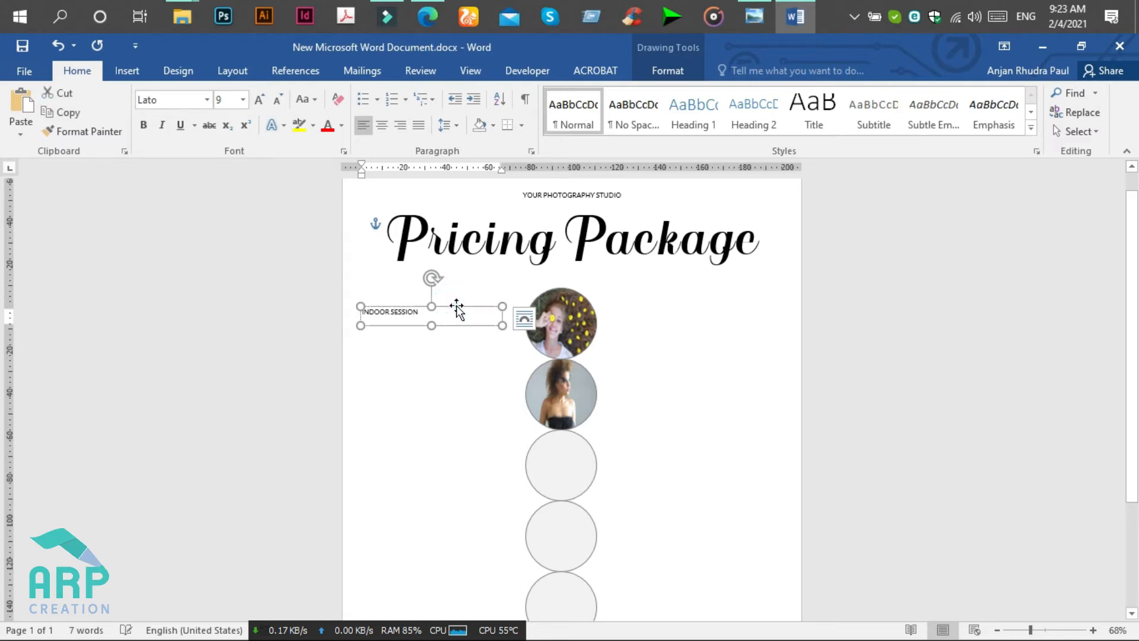
pyautogui.click(145, 126)
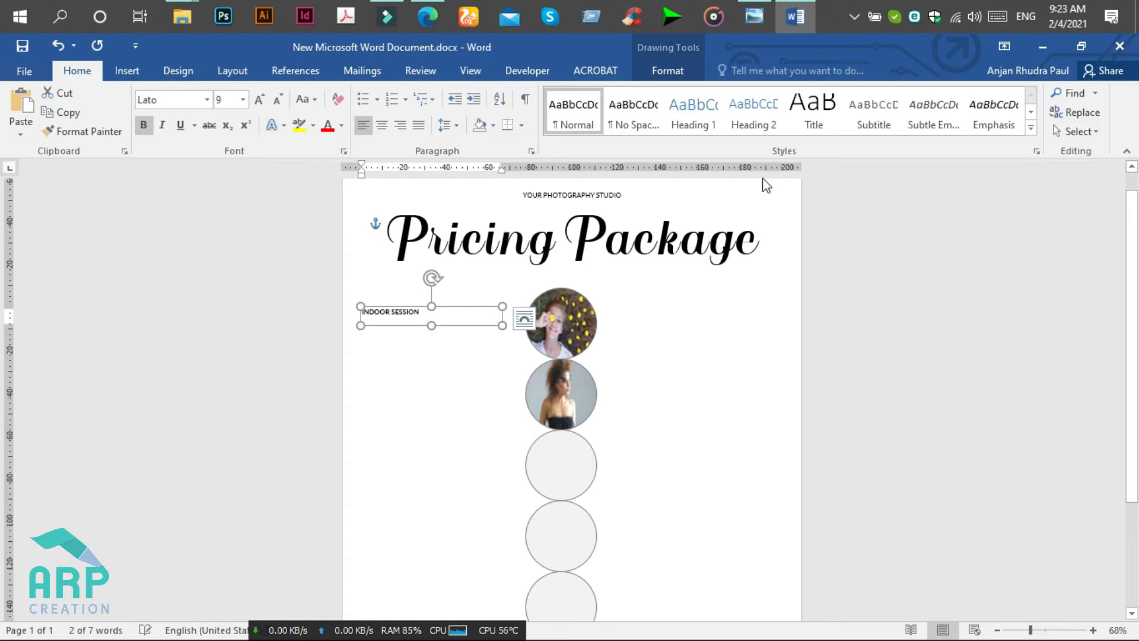
pyautogui.click(241, 98)
pyautogui.click(224, 182)
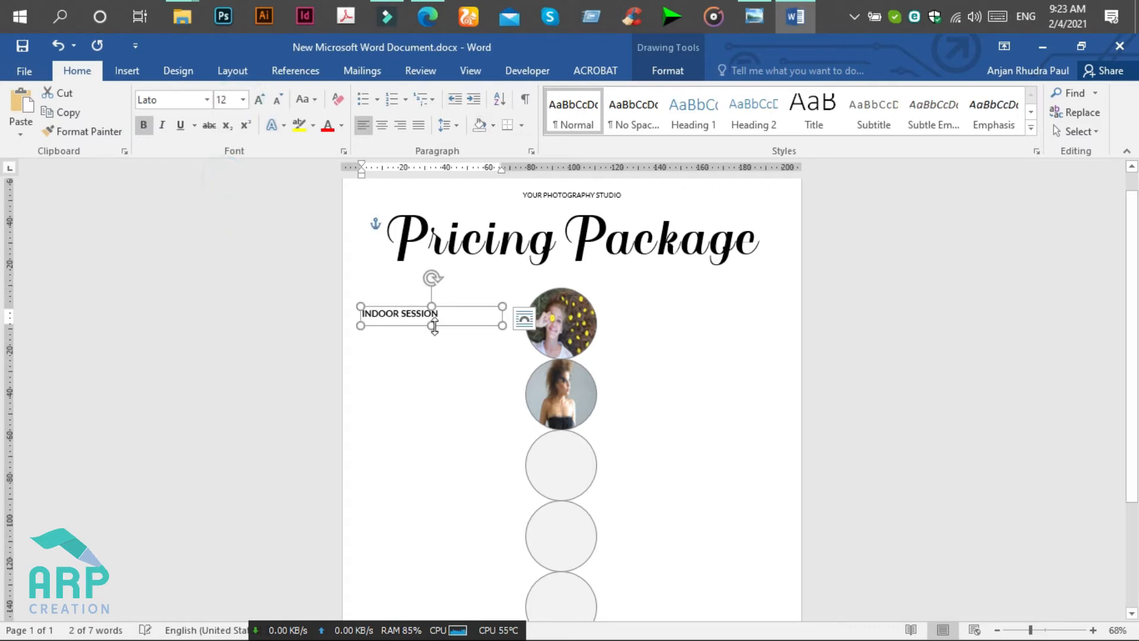
pyautogui.moveTo(430, 326); pyautogui.dragTo(431, 316)
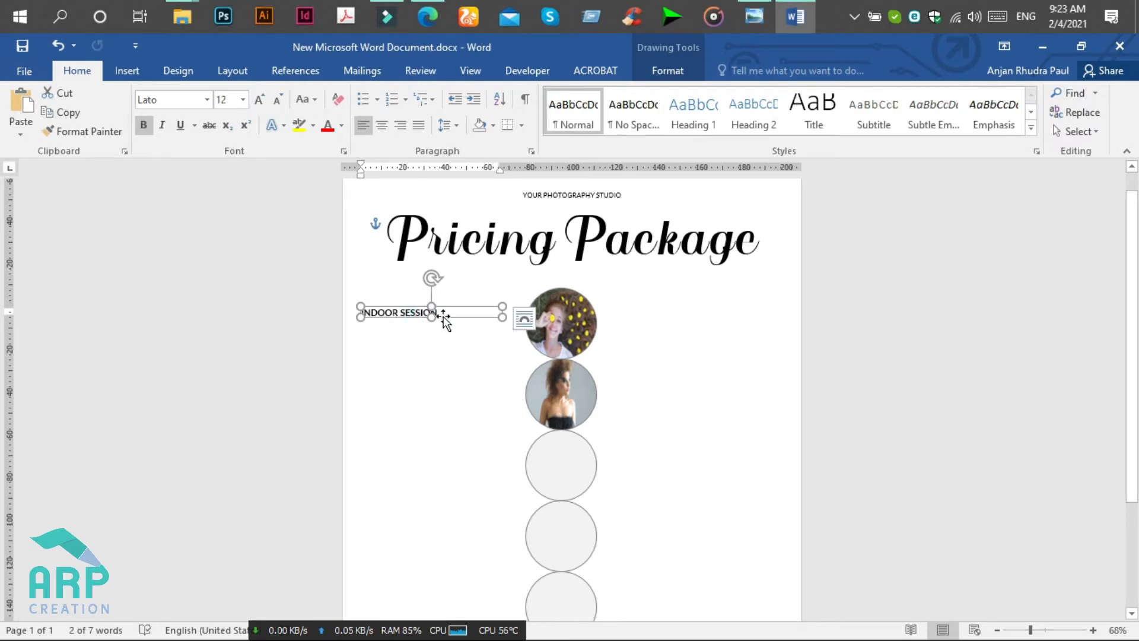
# Step: Duplicate the "INDOOR SESSION" text box directly below and extend the copy downward just past the second circle's top edge
pyautogui.moveTo(443, 318); pyautogui.dragTo(444, 328)
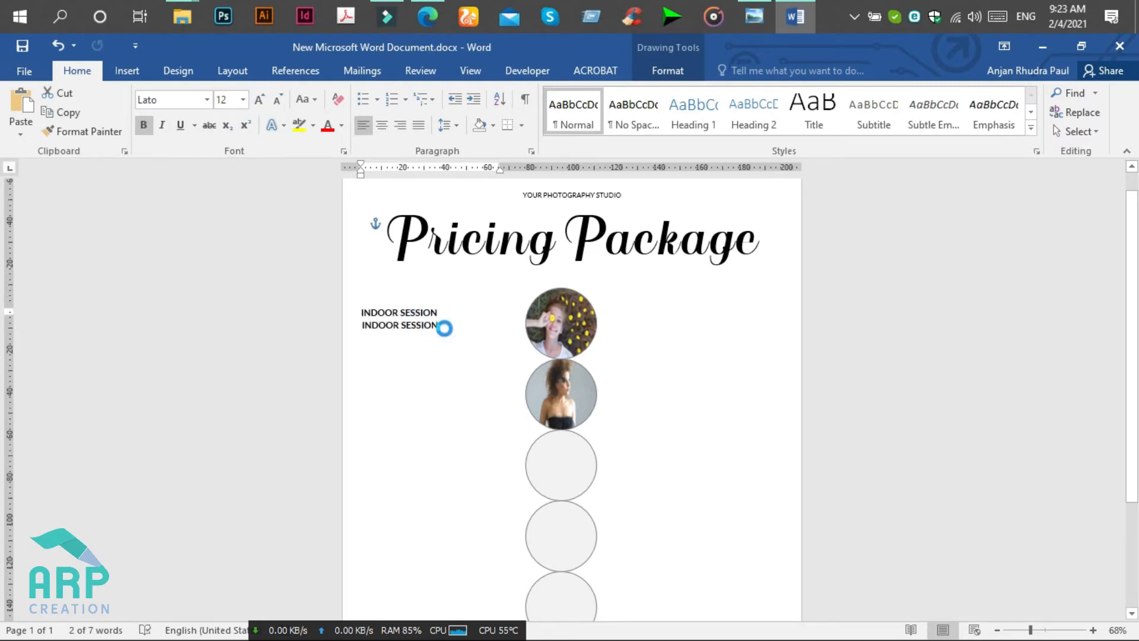
pyautogui.click(439, 328)
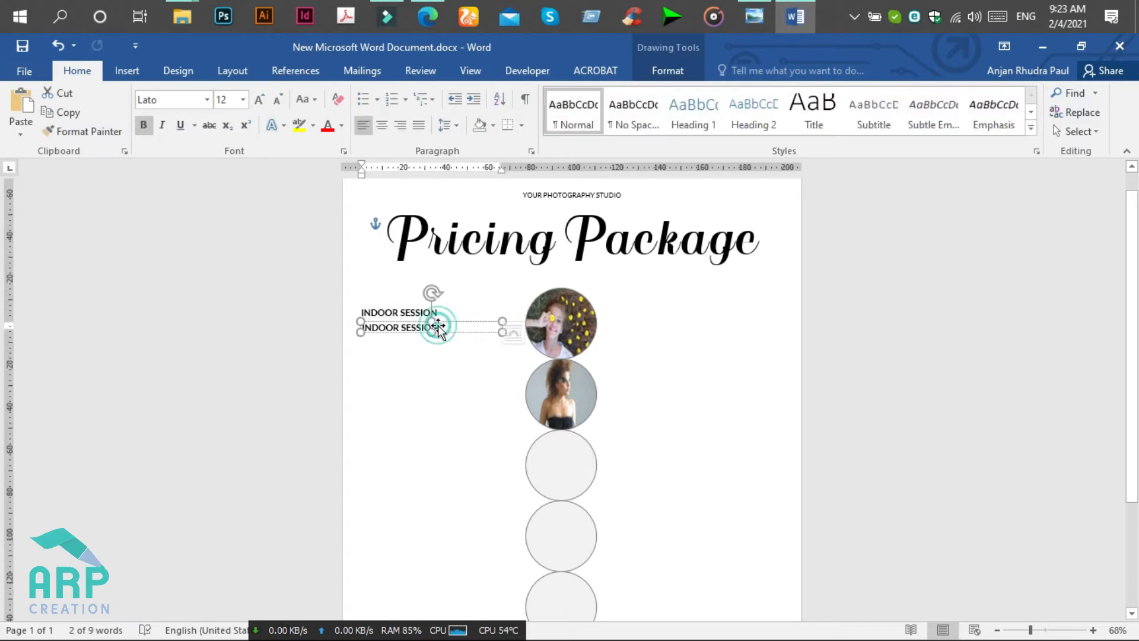
pyautogui.moveTo(435, 333); pyautogui.dragTo(434, 375)
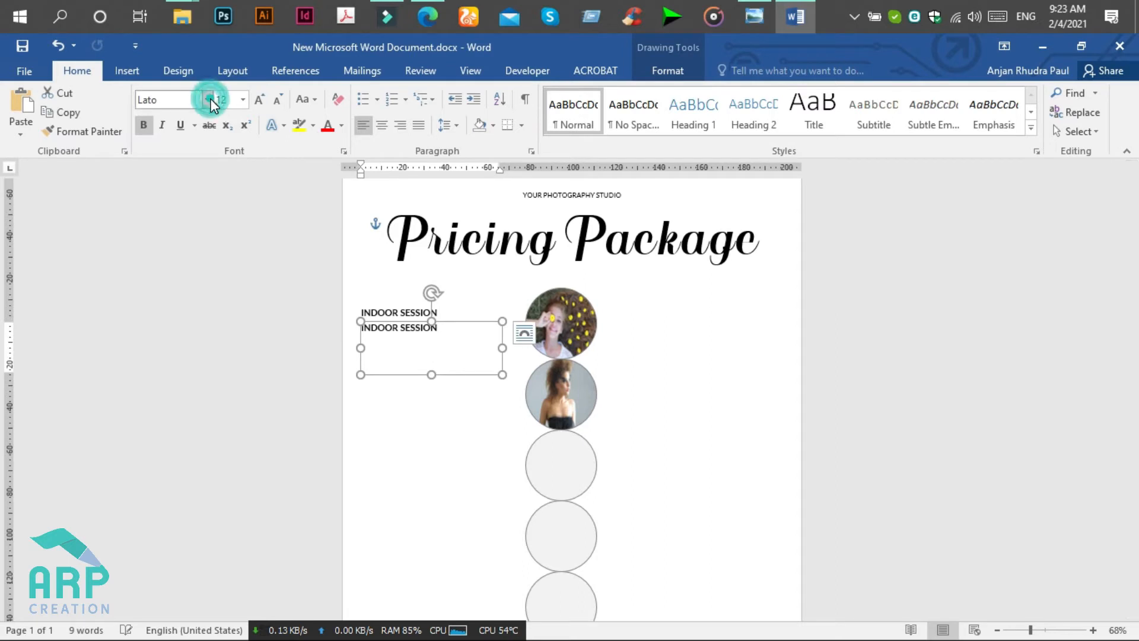
# Step: Change the font of the lower "INDOOR SESSION" text box to Roboto and remove its bold formatting
pyautogui.click(169, 99)
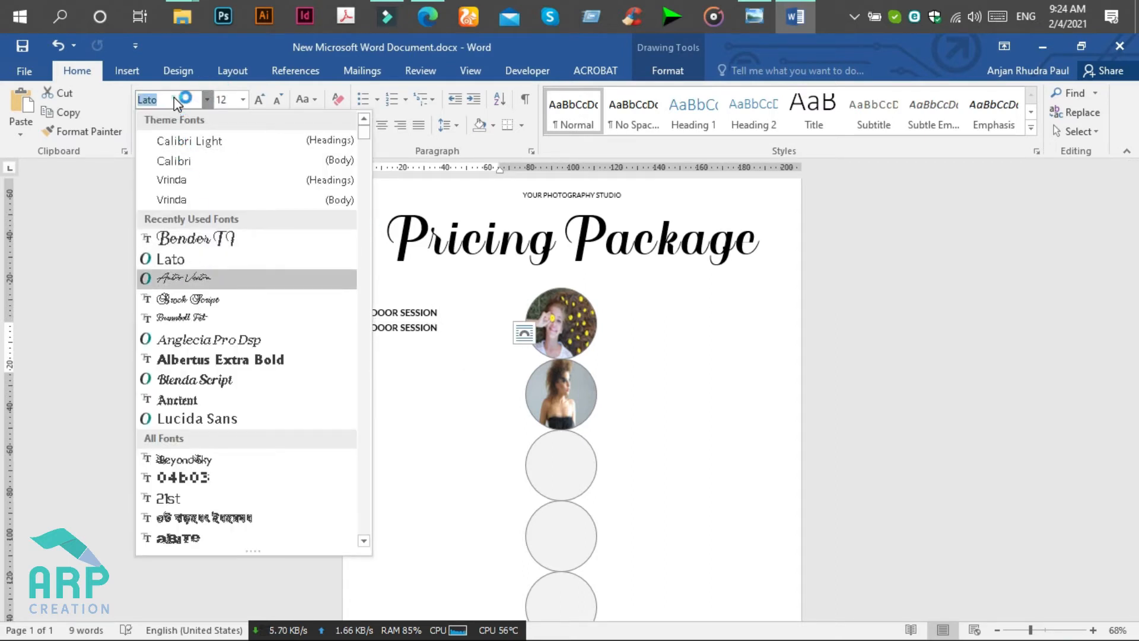
pyautogui.write('LatoB')
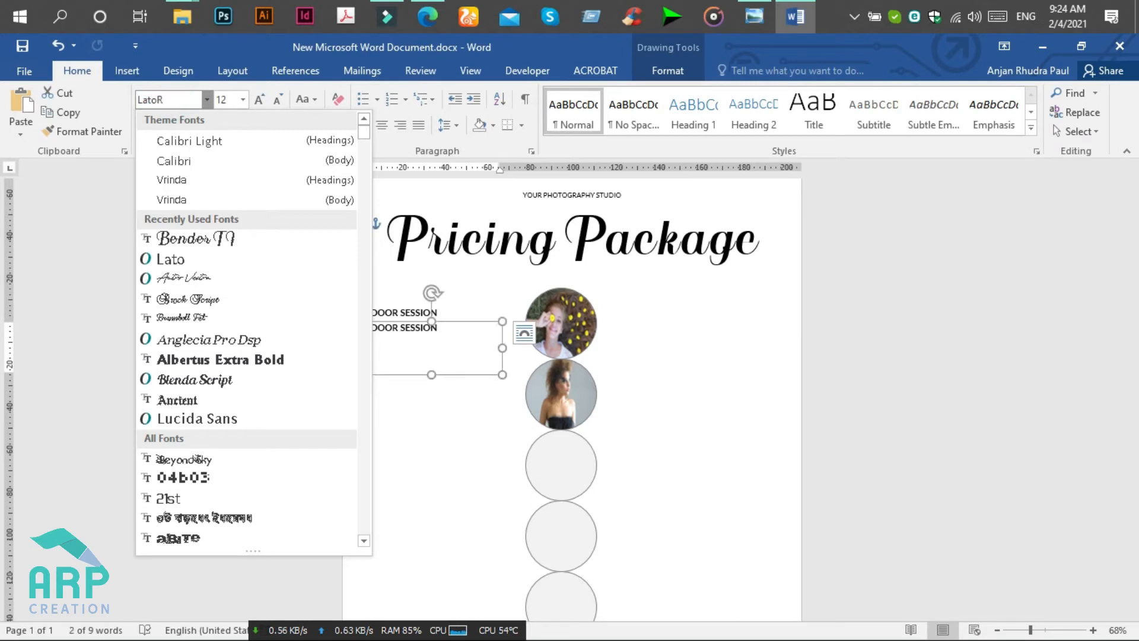
pyautogui.press('BackSpace')
pyautogui.press('BackSpace')
pyautogui.press('BackSpace')
pyautogui.press('BackSpace')
pyautogui.write('Robo')
pyautogui.press('Return')
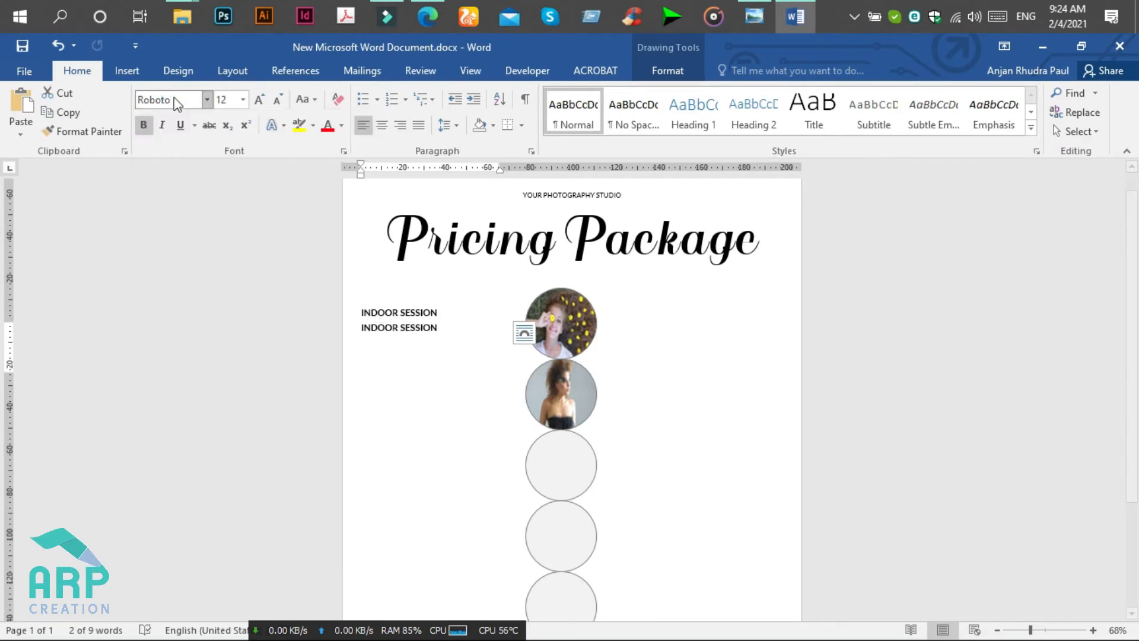
pyautogui.click(140, 126)
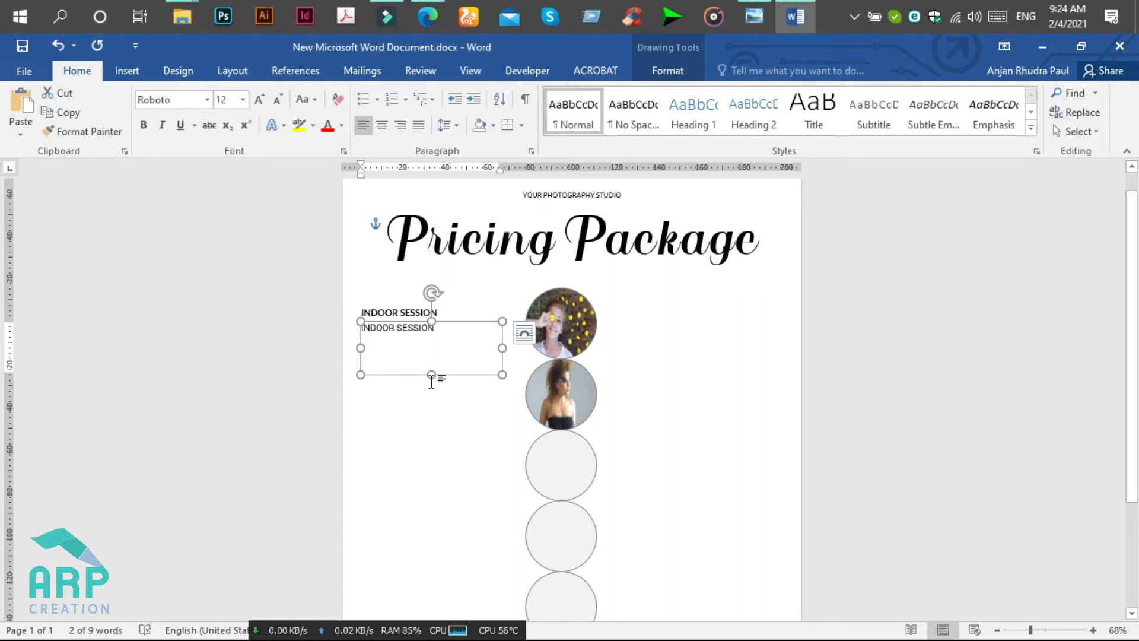
# Step: Extend the lower text box down to beside the middle of the second circle and set its text size to 9 pt
pyautogui.moveTo(432, 373); pyautogui.dragTo(432, 407)
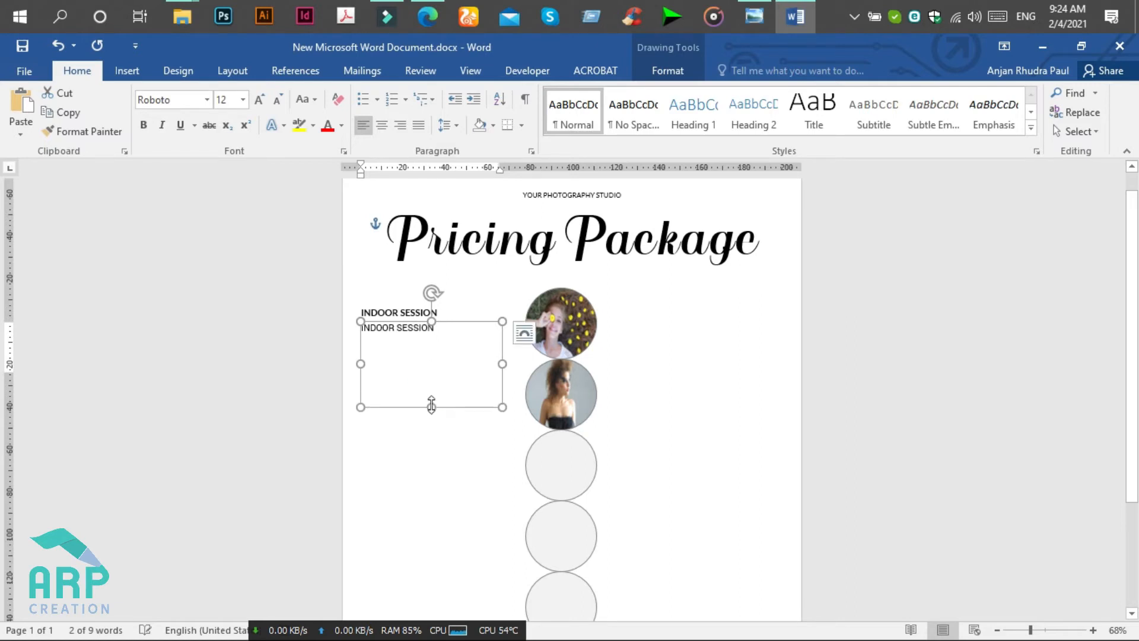
pyautogui.click(243, 99)
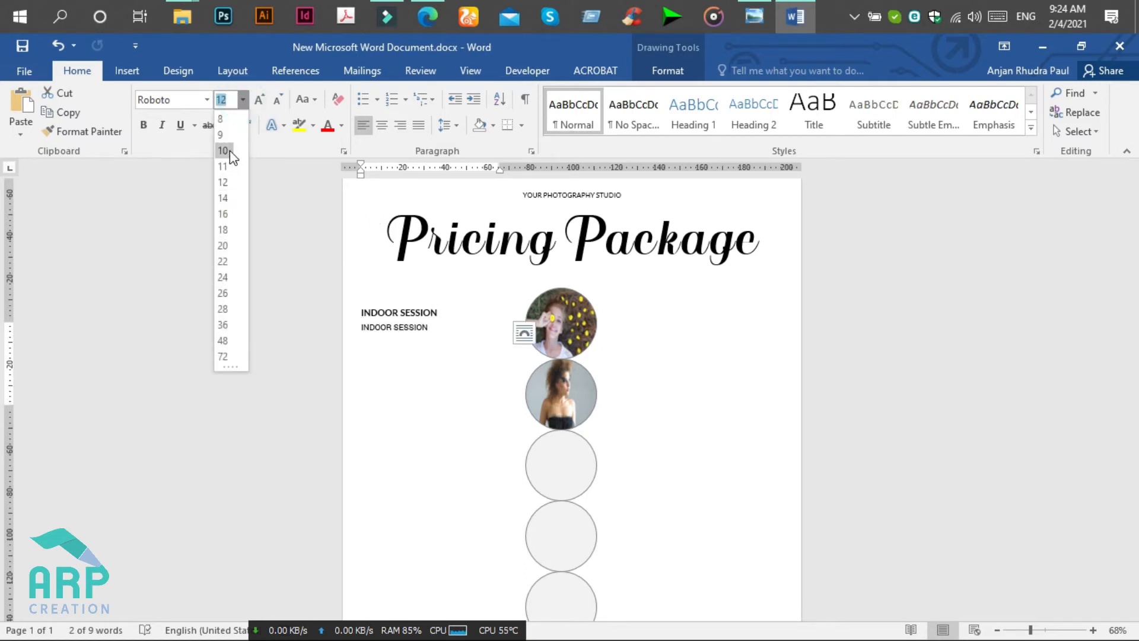
pyautogui.click(229, 135)
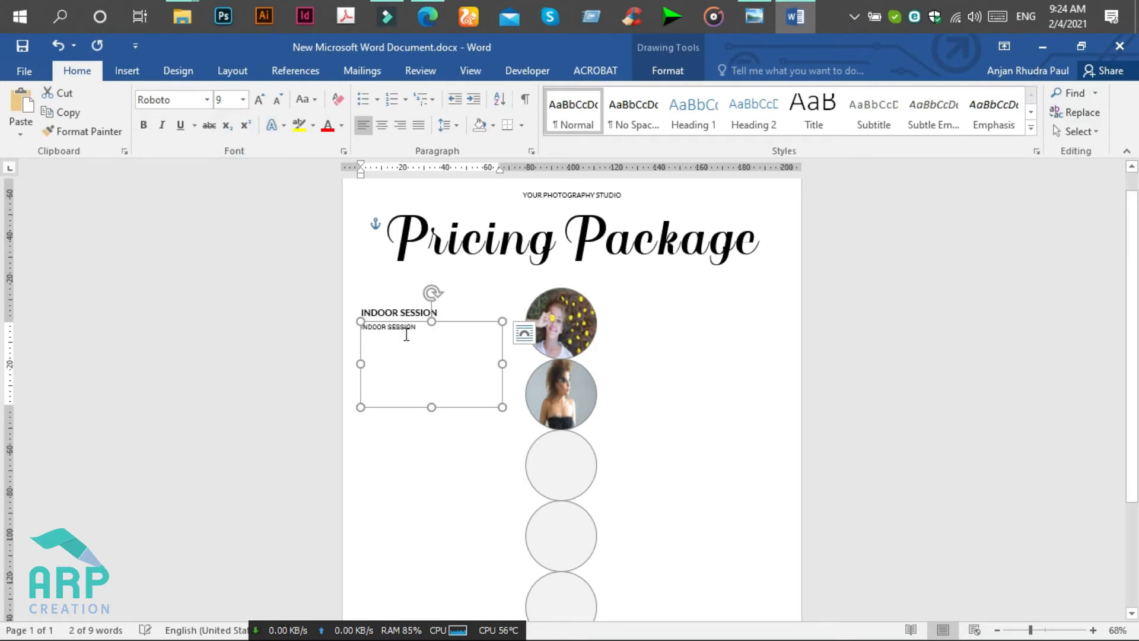
# Step: Check the session descriptions in the reference image, then add a second line "LOREM IPSUM" to the lower text box
pyautogui.click(753, 18)
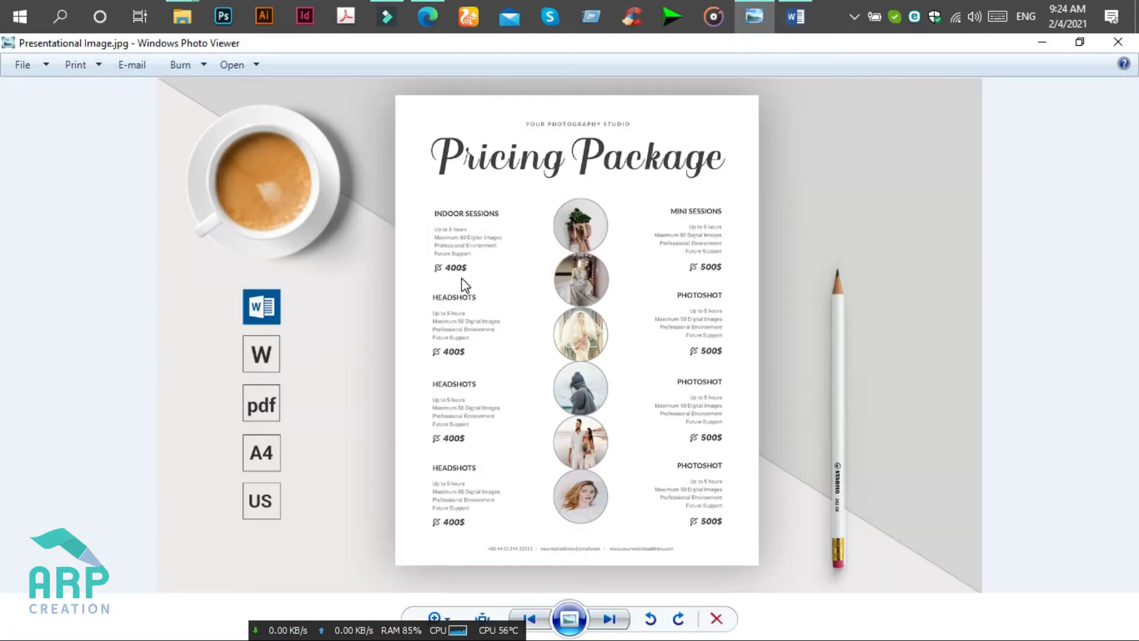
pyautogui.scroll(1, 451, 239)
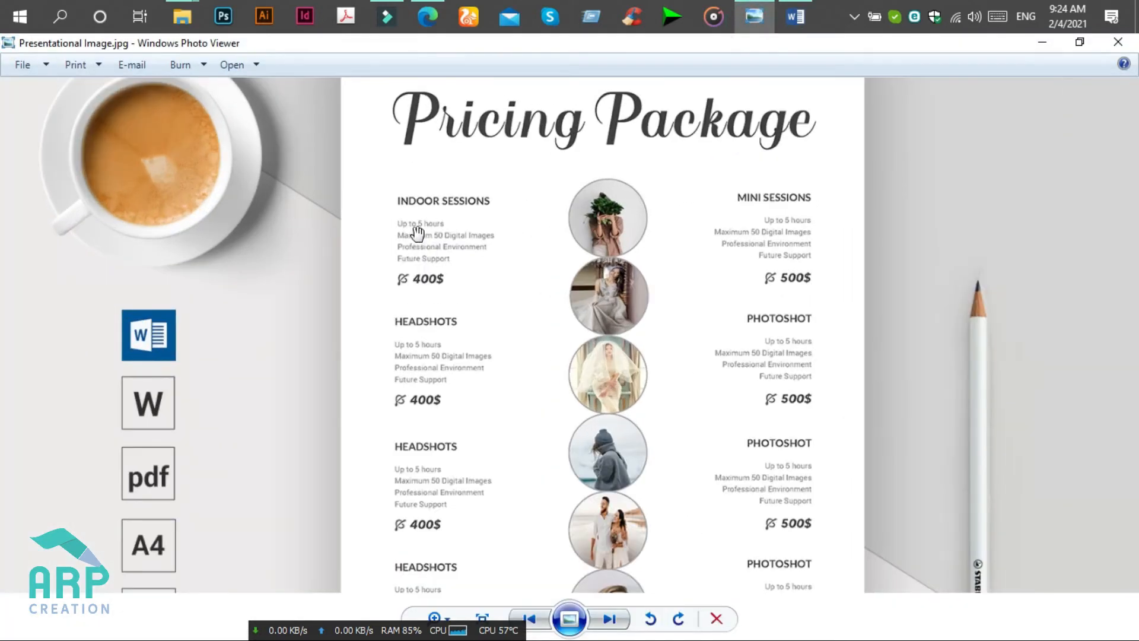
pyautogui.click(1040, 40)
pyautogui.click(410, 333)
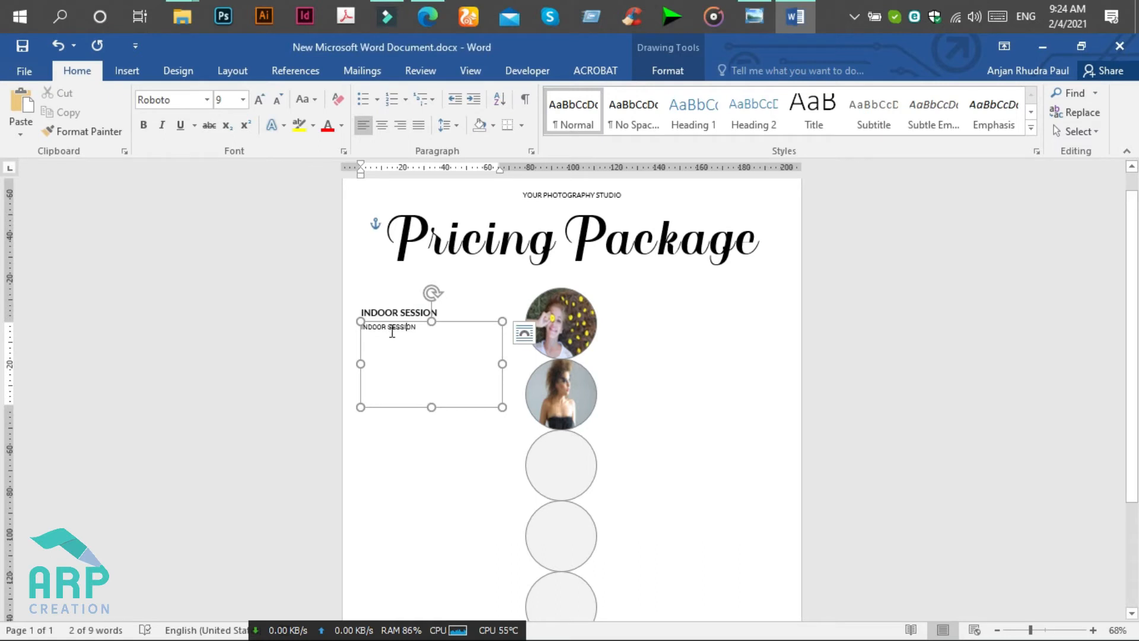
pyautogui.click(423, 330)
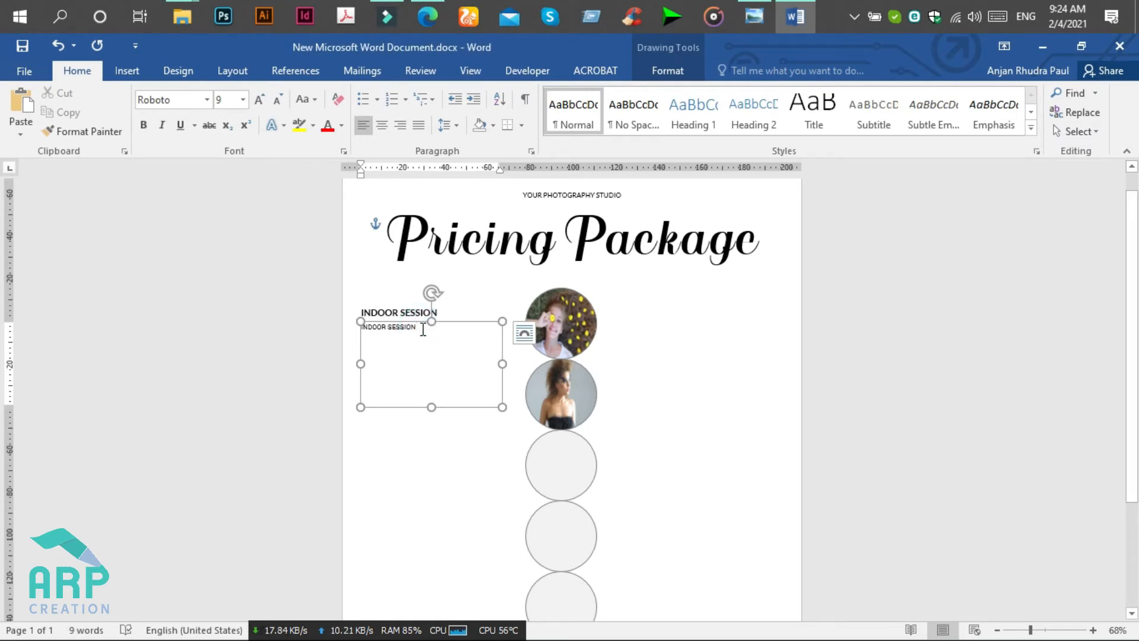
pyautogui.press('Return')
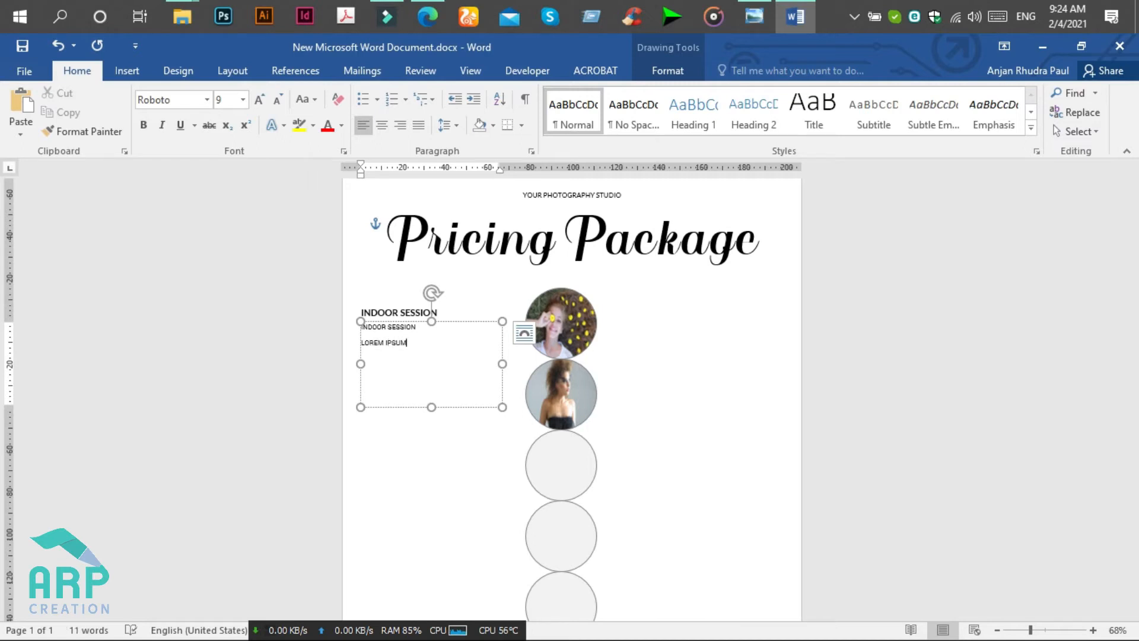
# Step: Duplicate the "INDOOR SESSION" and "LOREM IPSUM" lines within the description box to make four lines, without a trailing empty line
pyautogui.hotkey('ctrl', 'a')
pyautogui.hotkey('ctrl', 'c')
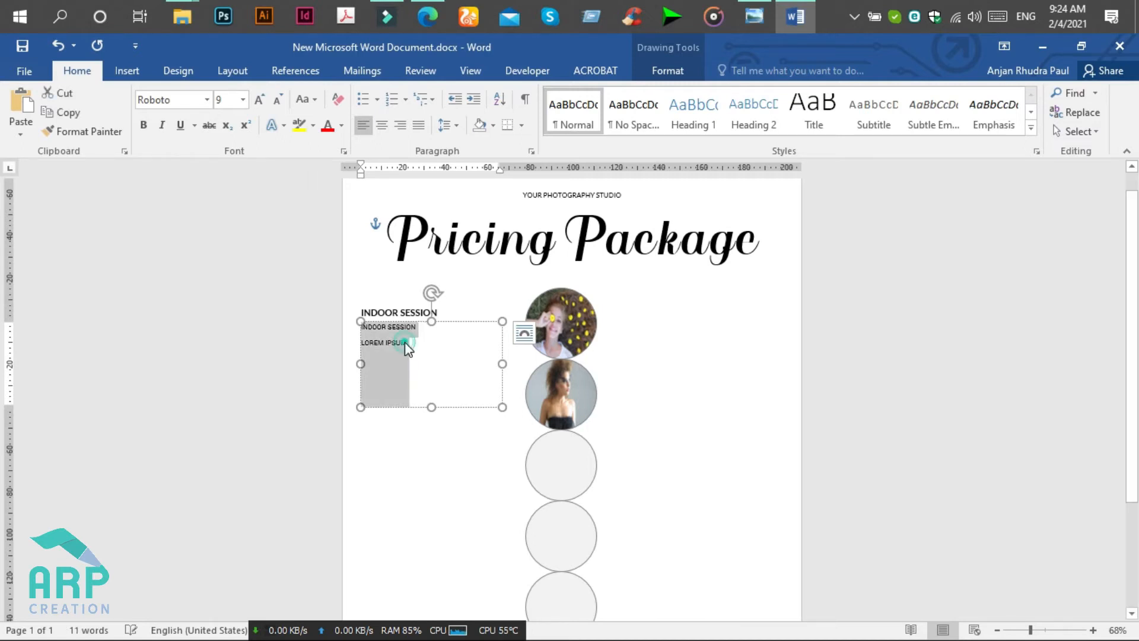
pyautogui.click(405, 342)
pyautogui.hotkey('ctrl', 'v')
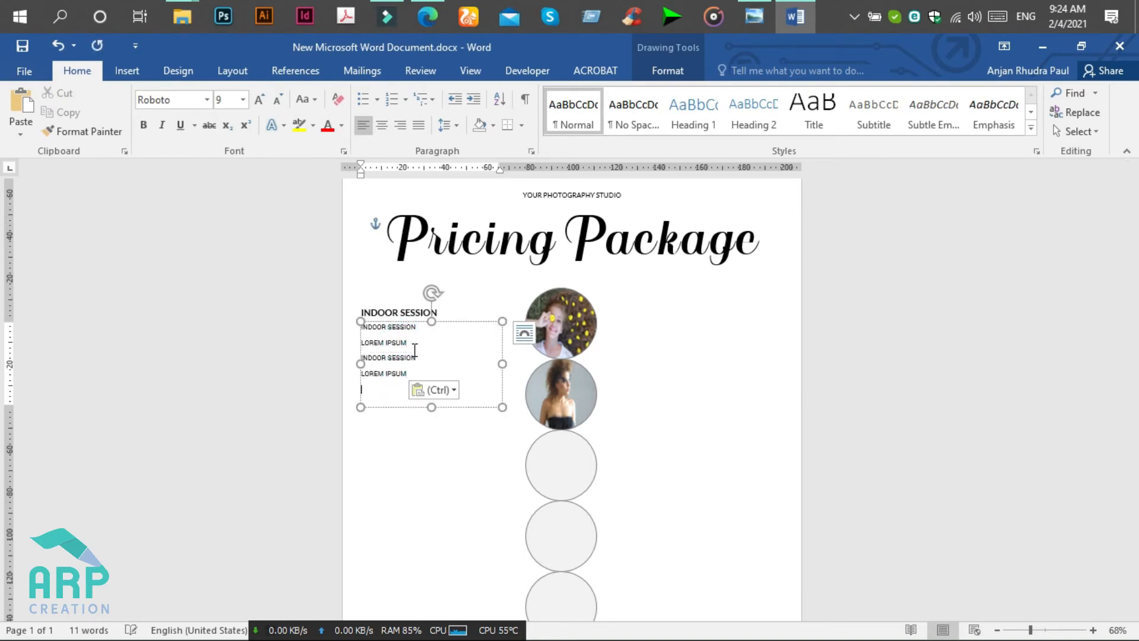
pyautogui.press('BackSpace')
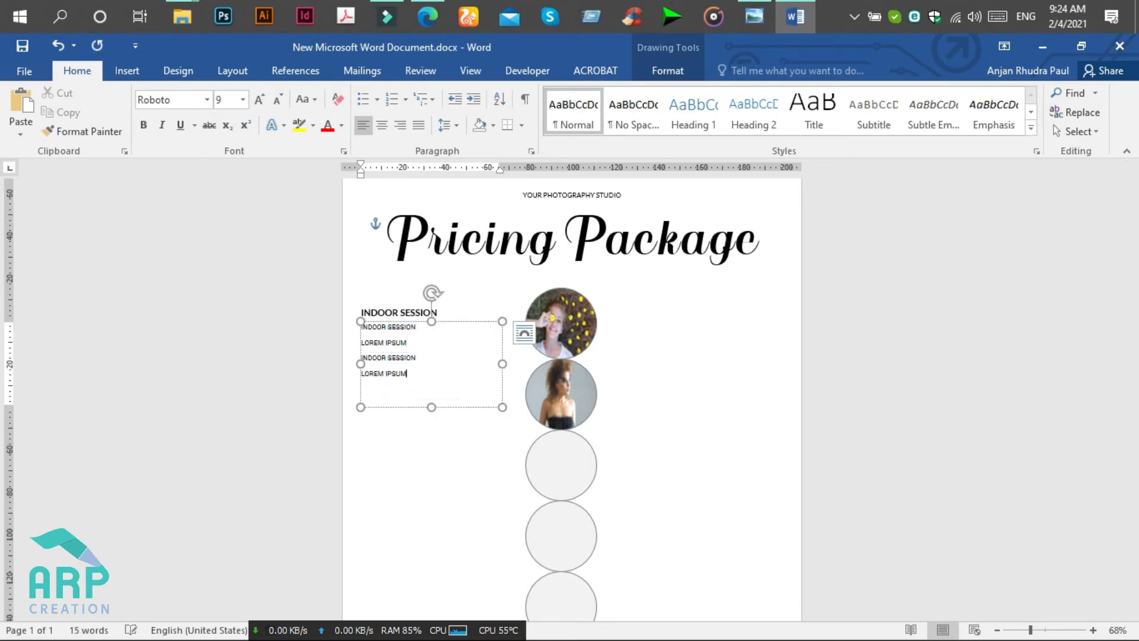
# Step: Set the description box to 1.0 line spacing, remove the space after its paragraphs, and shorten the box to fit the four lines
pyautogui.click(447, 322)
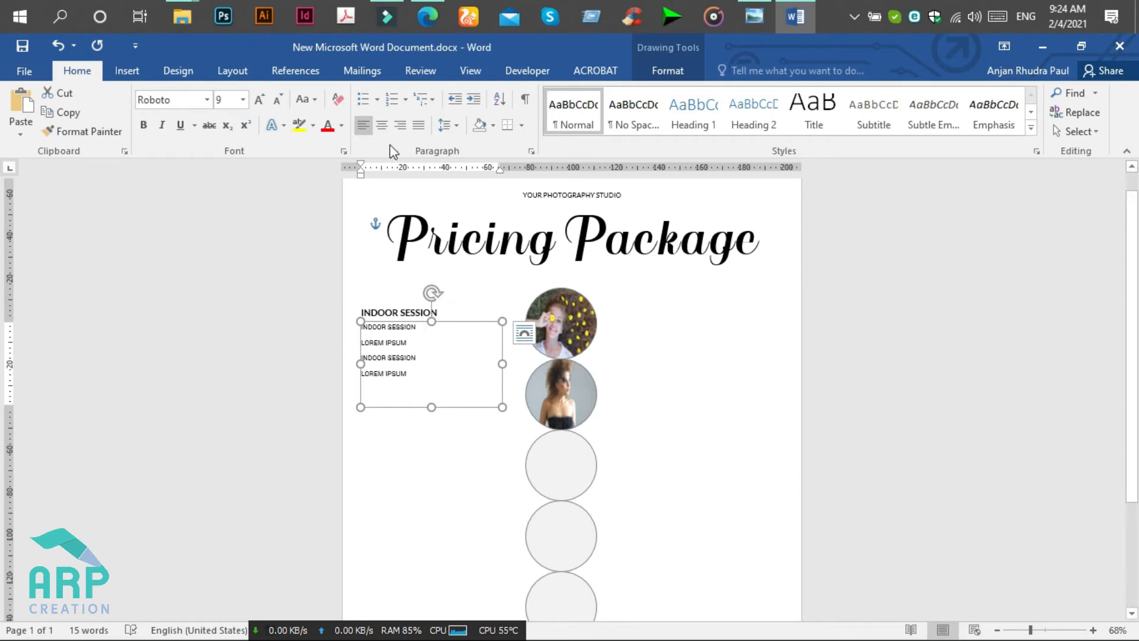
pyautogui.click(454, 124)
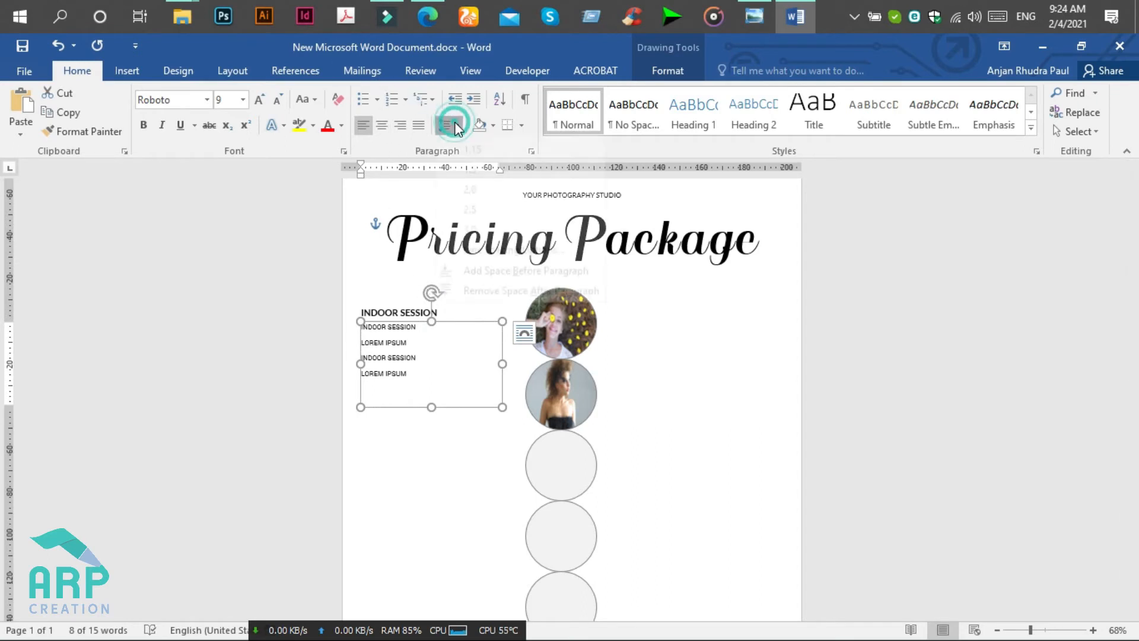
pyautogui.click(478, 147)
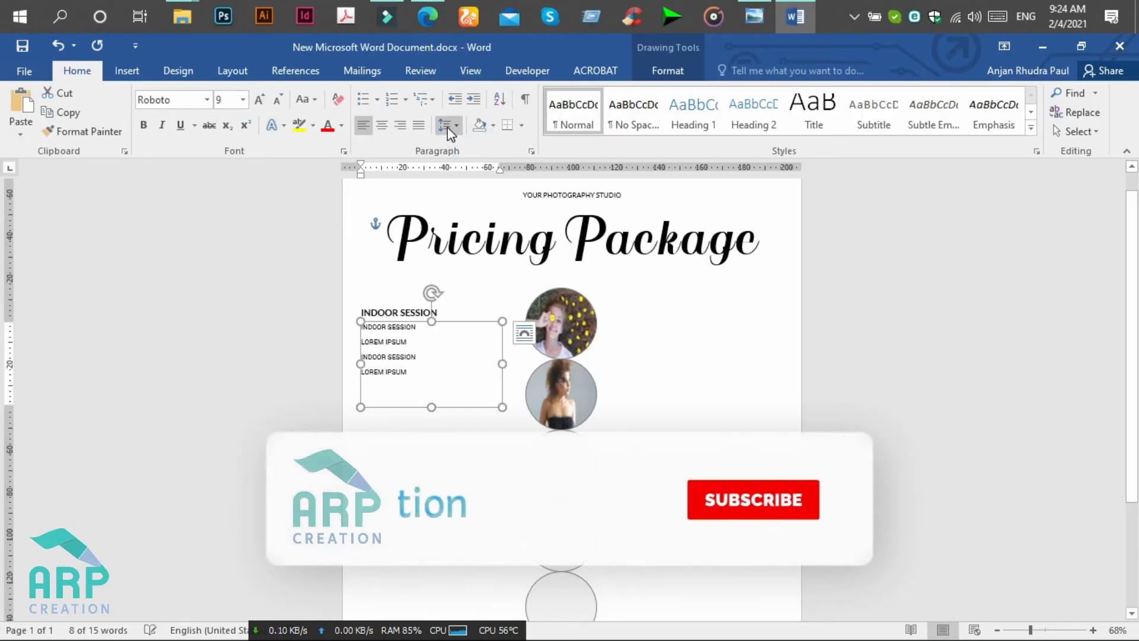
pyautogui.click(447, 125)
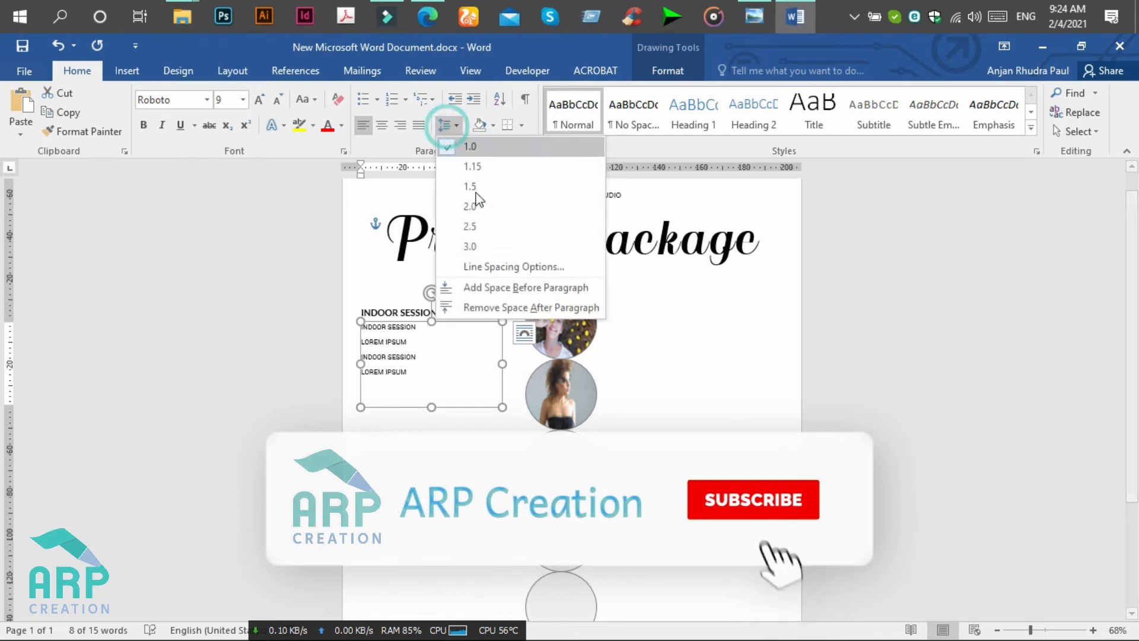
pyautogui.click(485, 307)
pyautogui.moveTo(431, 408); pyautogui.dragTo(434, 362)
# Step: Compare with the reference image, then set the description's line spacing to 1.15 and slightly increase the box height
pyautogui.click(745, 8)
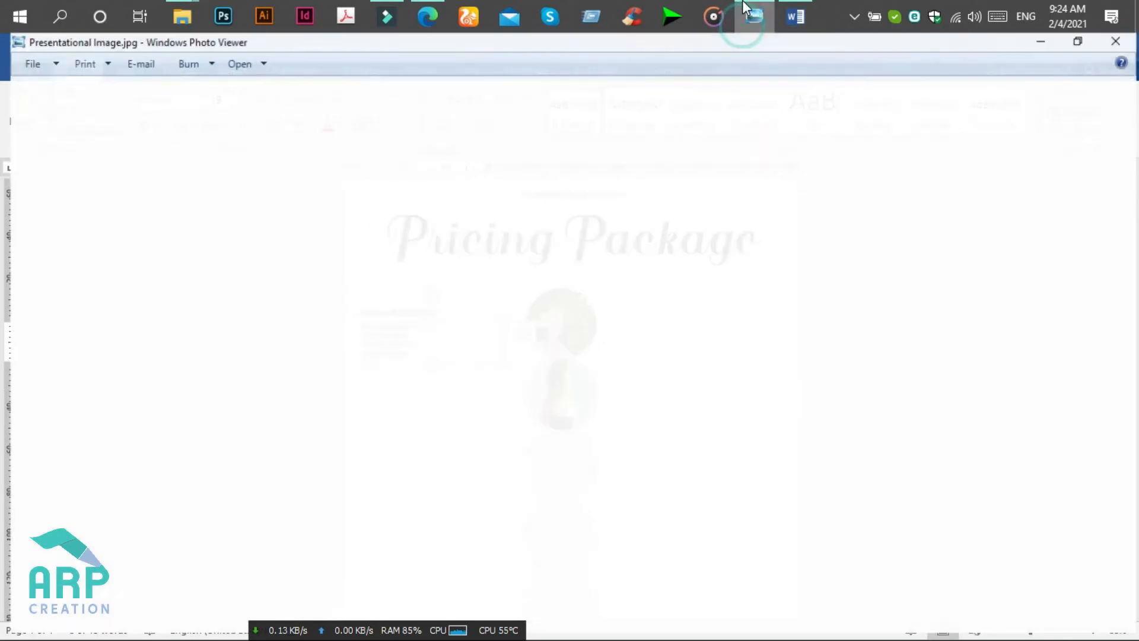
pyautogui.click(747, 10)
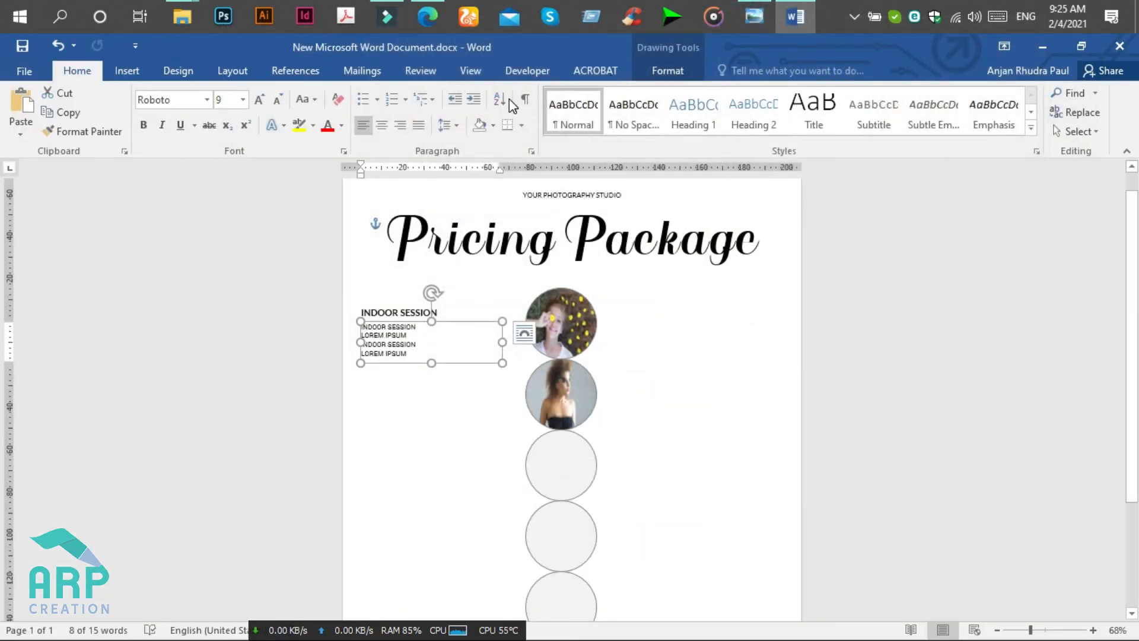
pyautogui.click(457, 126)
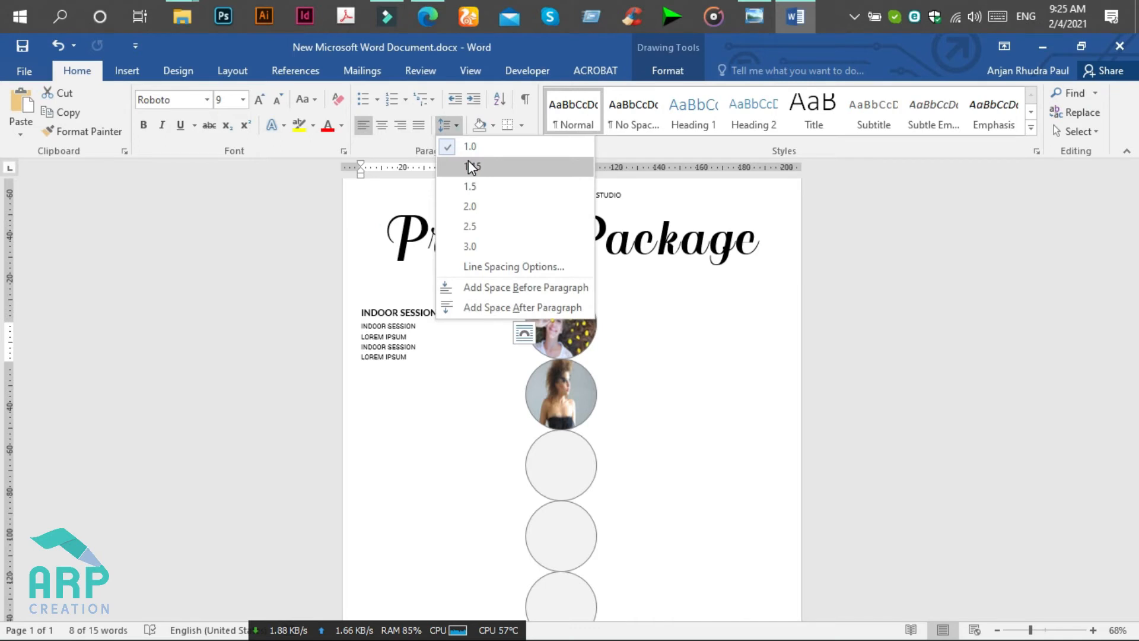
pyautogui.click(472, 167)
pyautogui.moveTo(432, 363); pyautogui.dragTo(436, 366)
# Step: Copy the bold "INDOOR SESSION" heading box directly below the description lines and increase the copy's height
pyautogui.click(415, 312)
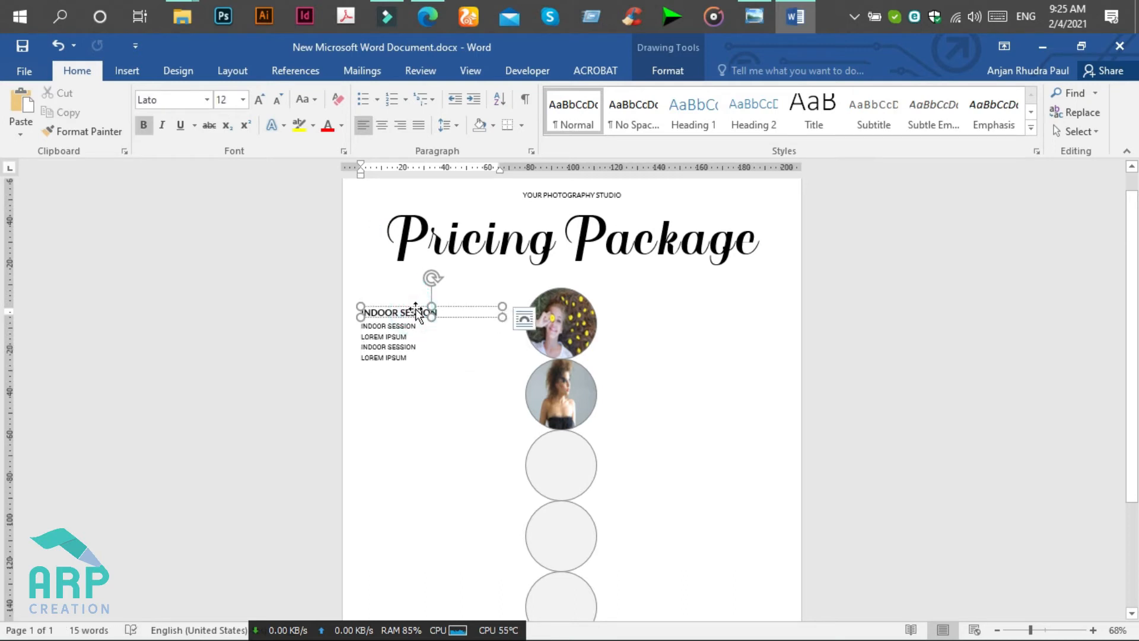
pyautogui.moveTo(416, 310); pyautogui.dragTo(420, 357)
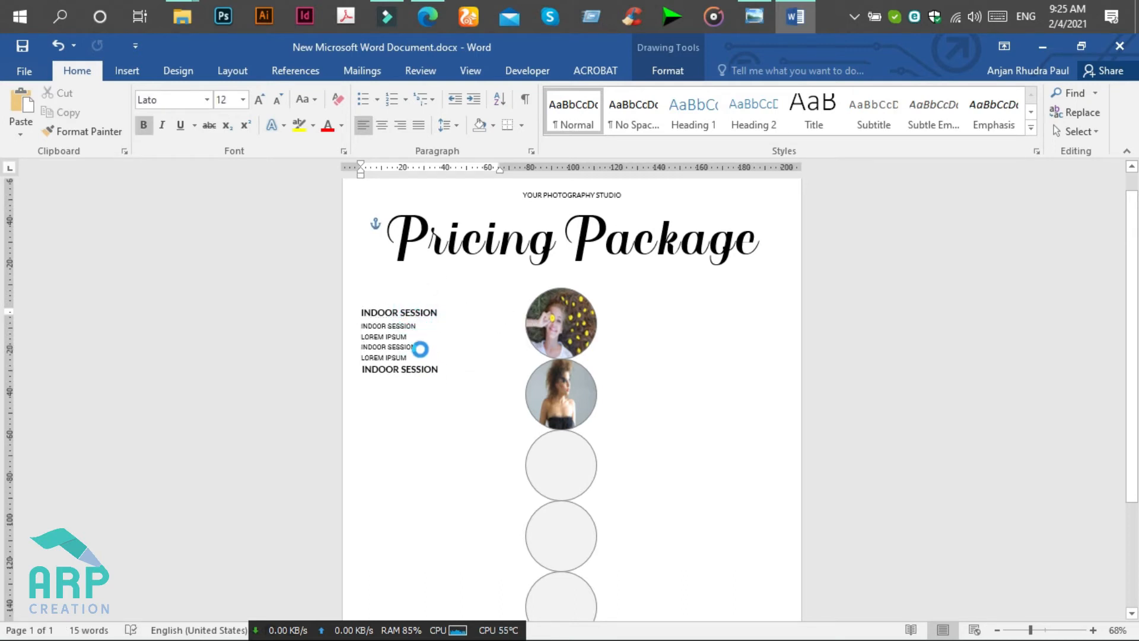
pyautogui.click(419, 368)
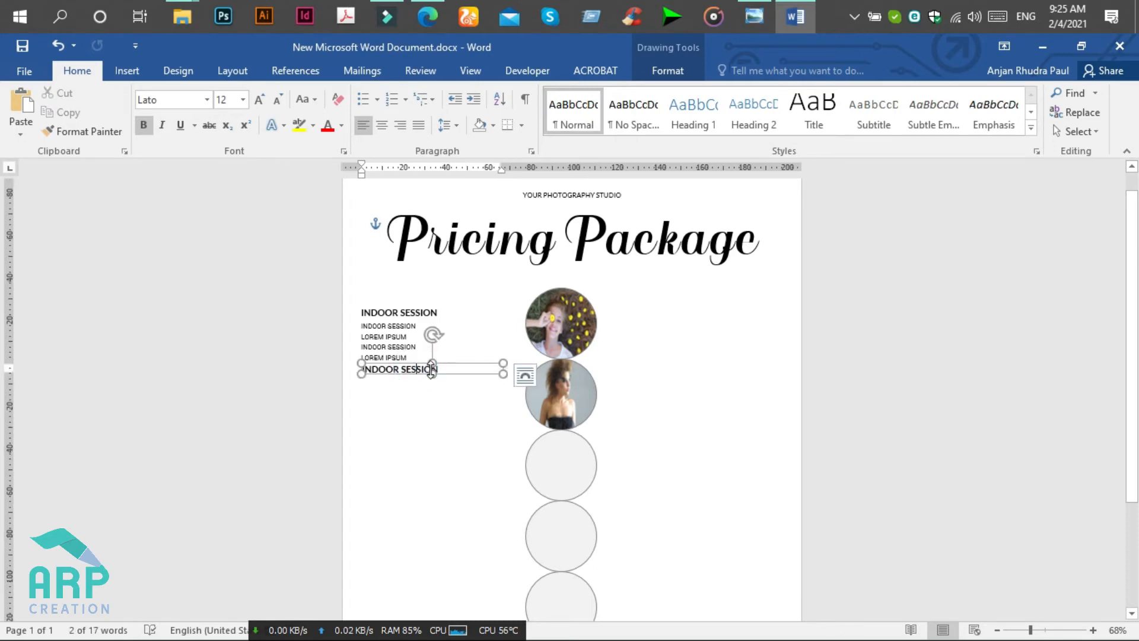
pyautogui.moveTo(432, 374); pyautogui.dragTo(433, 389)
# Step: Check the price line in the reference image, then apply the leaf ornament bullet to the copied heading and decrease its indent
pyautogui.click(757, 14)
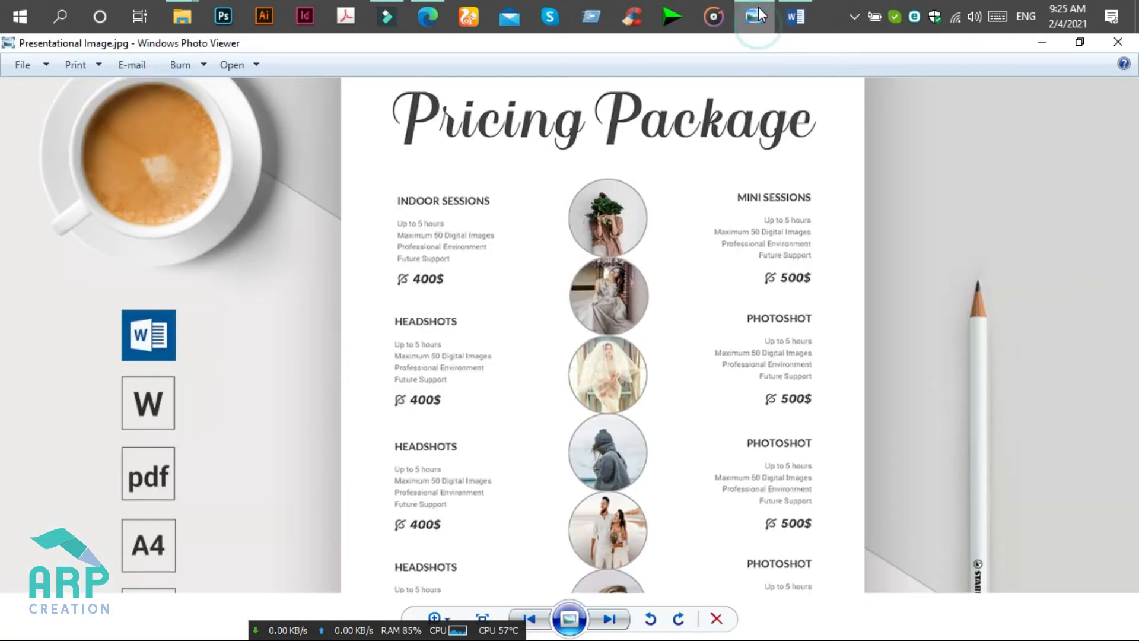
pyautogui.click(757, 14)
pyautogui.click(433, 370)
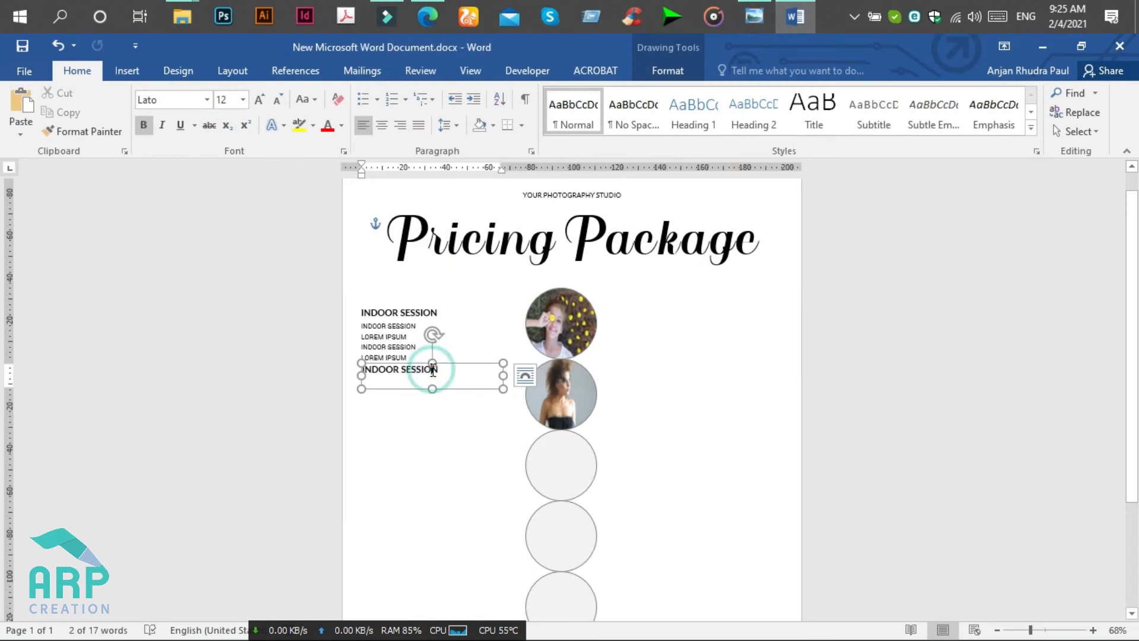
pyautogui.tripleClick(432, 370)
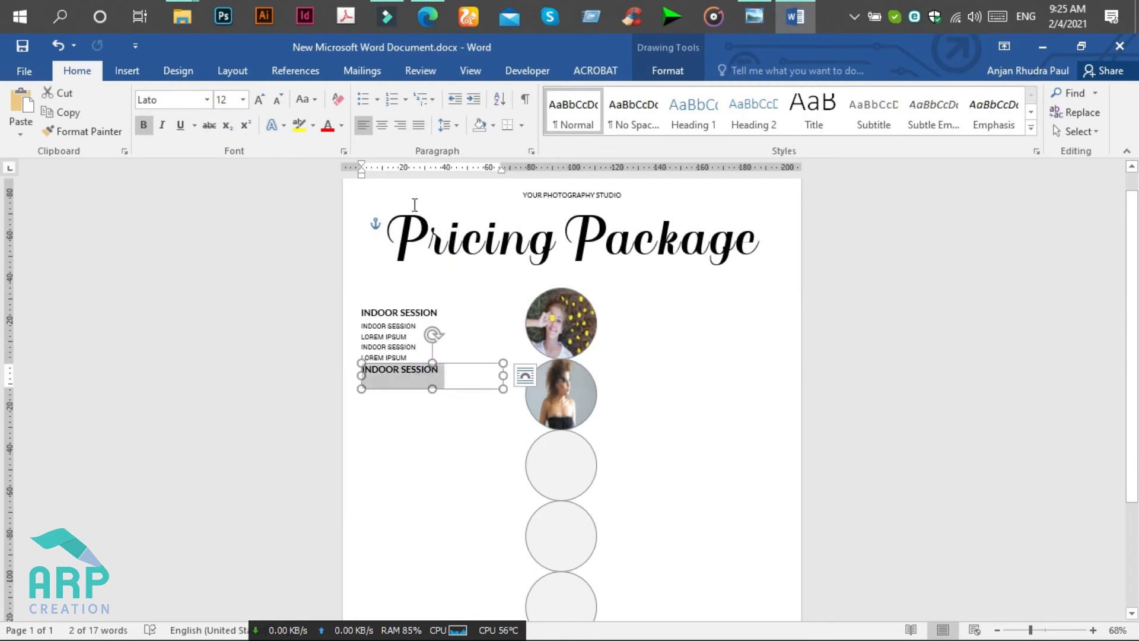
pyautogui.click(380, 104)
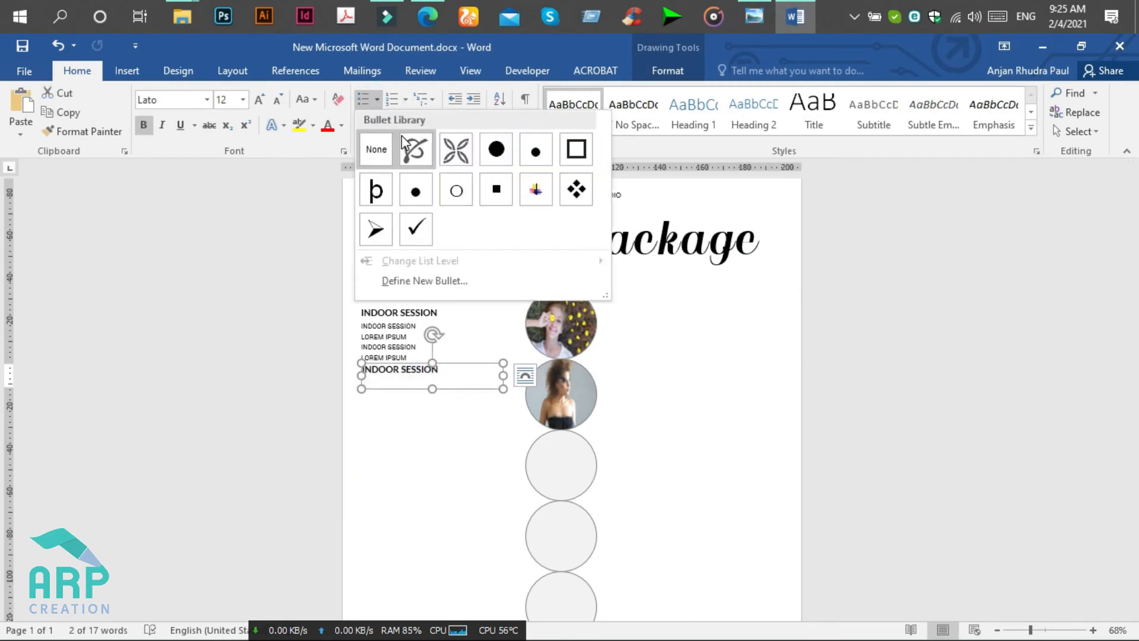
pyautogui.click(416, 148)
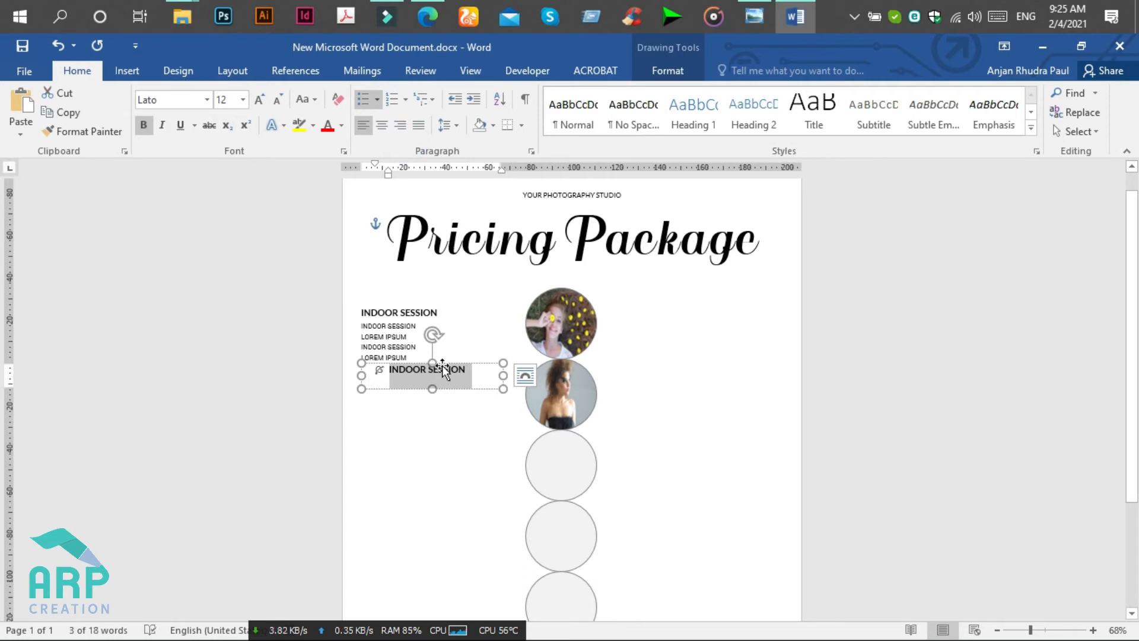
pyautogui.hotkey('shift', 'Tab')
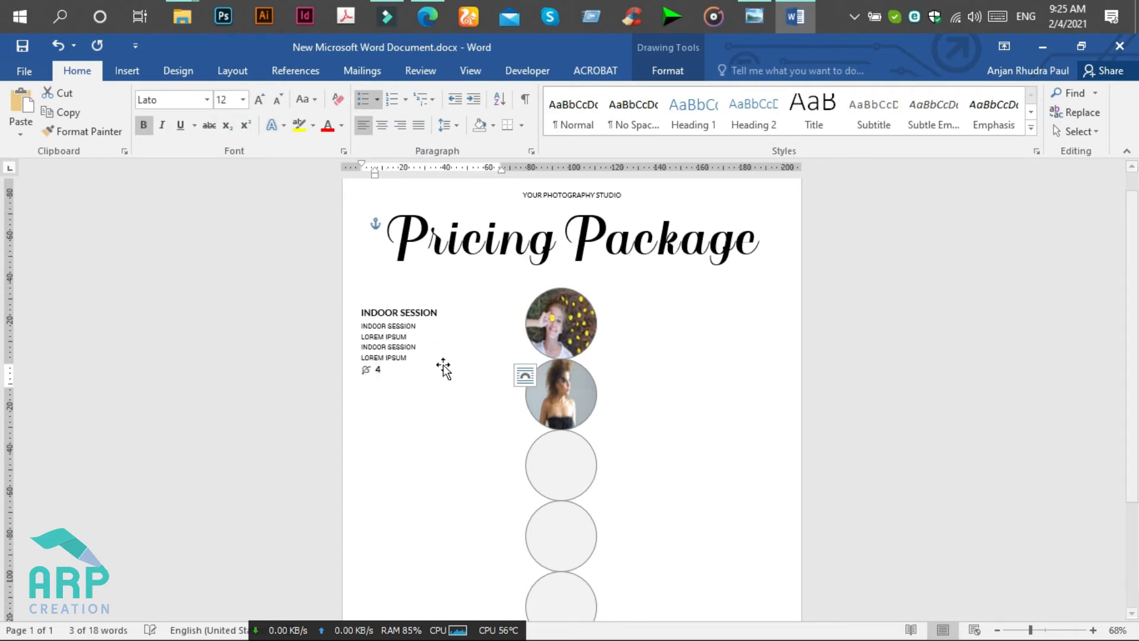
# Step: Replace the bulleted heading text with the price "400$" and select its text box
pyautogui.write('4')
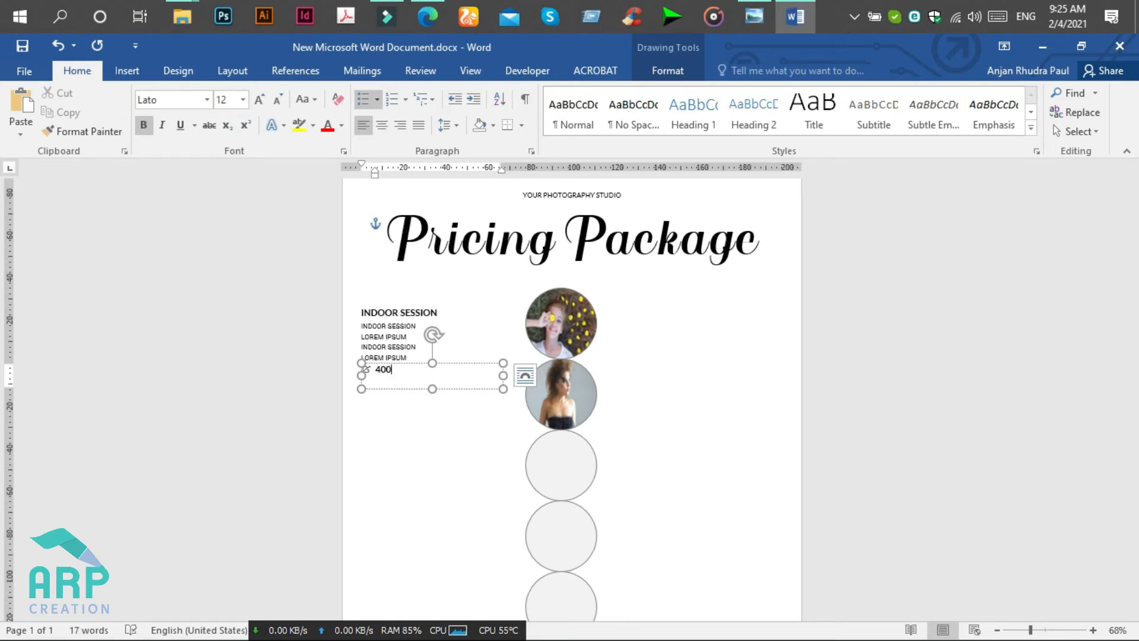
pyautogui.click(435, 388)
pyautogui.click(435, 384)
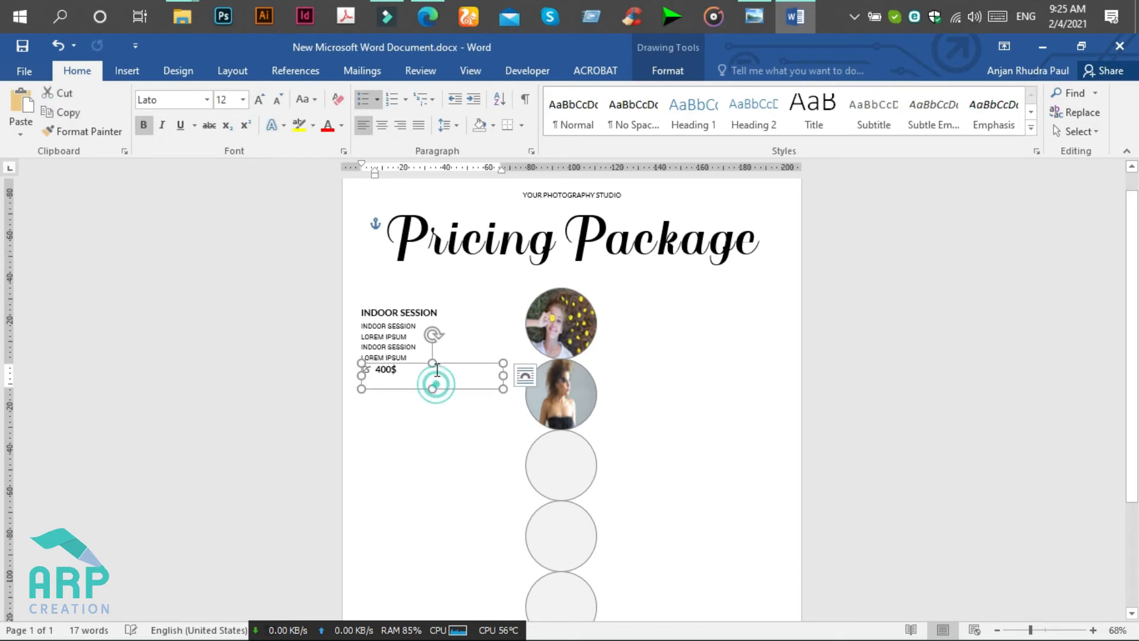
# Step: Remove the bold from the "400$" price and set its font to Avenir Next at size 14
pyautogui.click(150, 124)
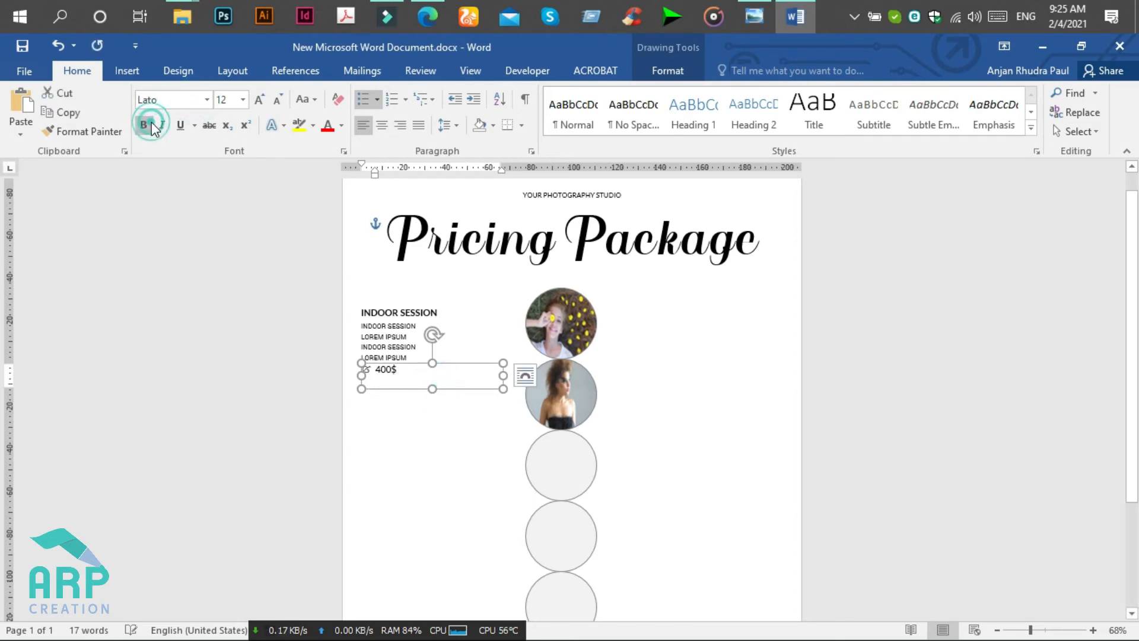
pyautogui.click(153, 99)
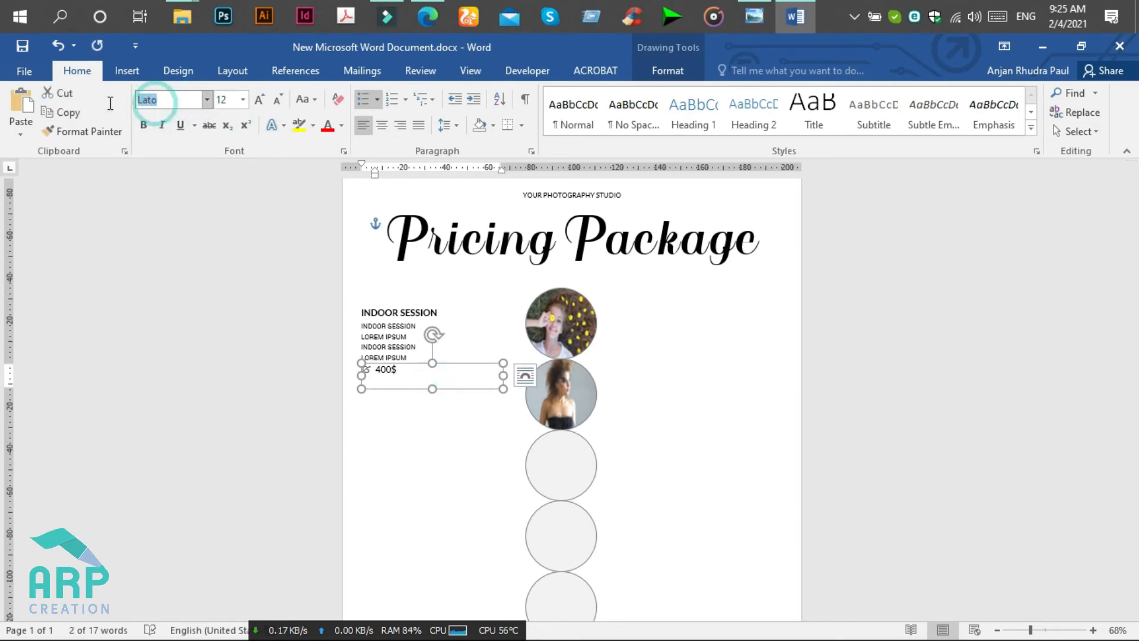
pyautogui.write('Av')
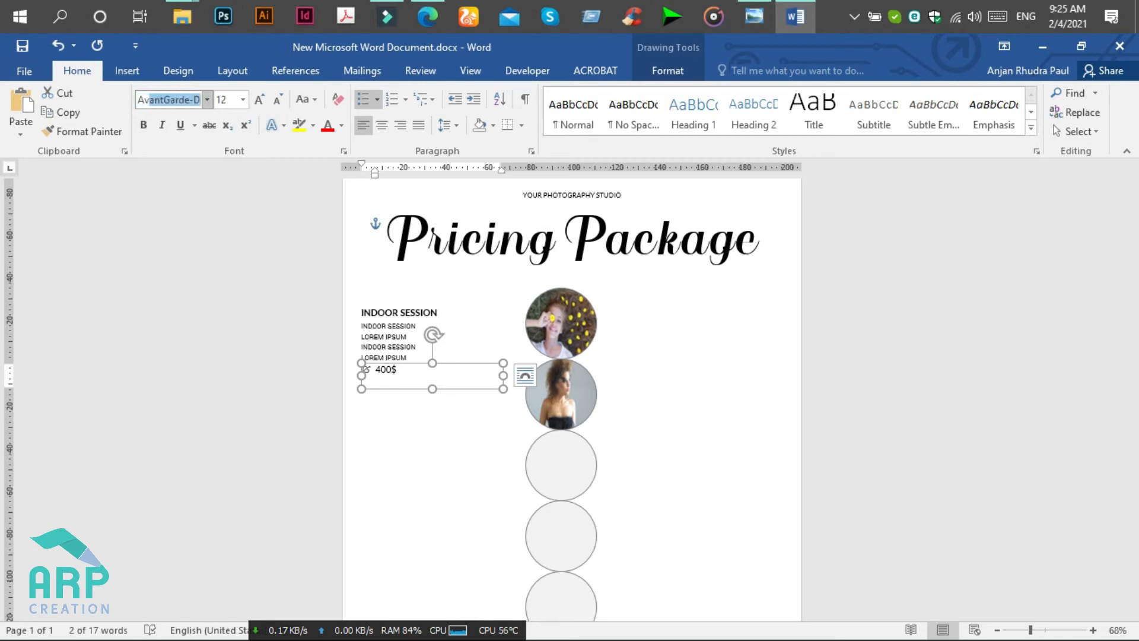
pyautogui.write('eni')
pyautogui.press('Return')
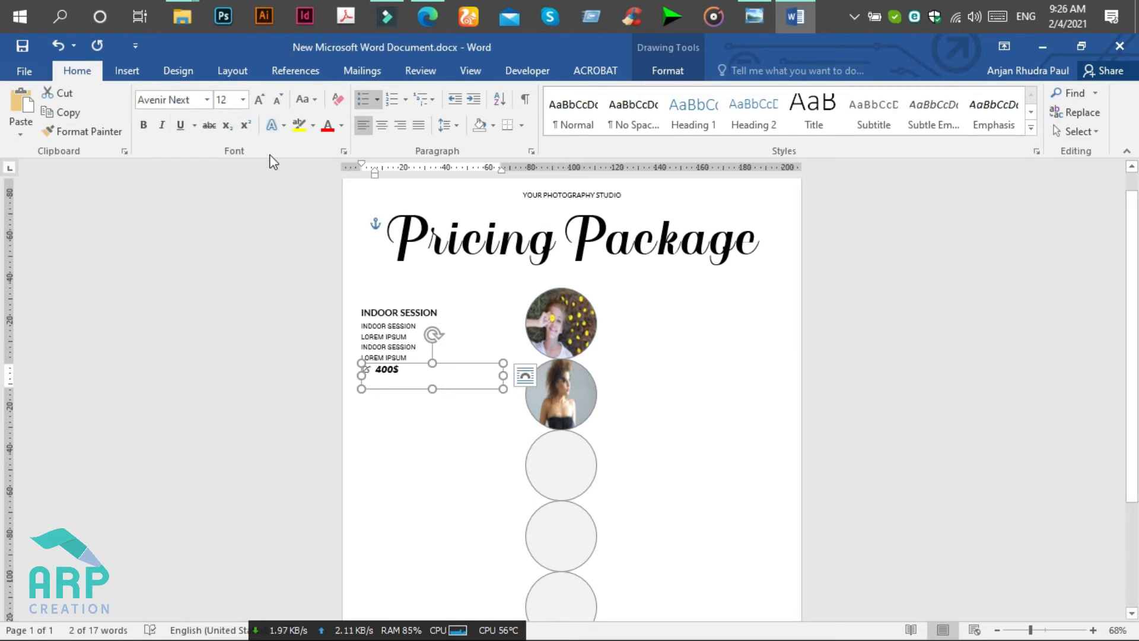
pyautogui.click(242, 99)
pyautogui.click(222, 196)
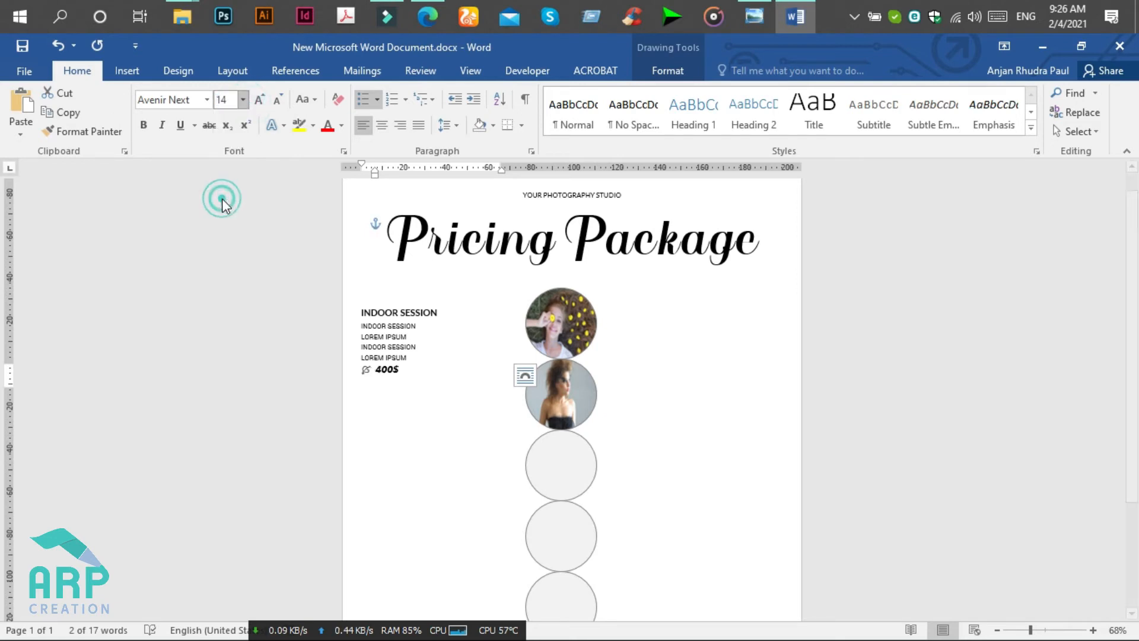
# Step: Shrink the price text box, place it slightly lower under the description, and compare its spacing with the reference image
pyautogui.moveTo(430, 389); pyautogui.dragTo(430, 378)
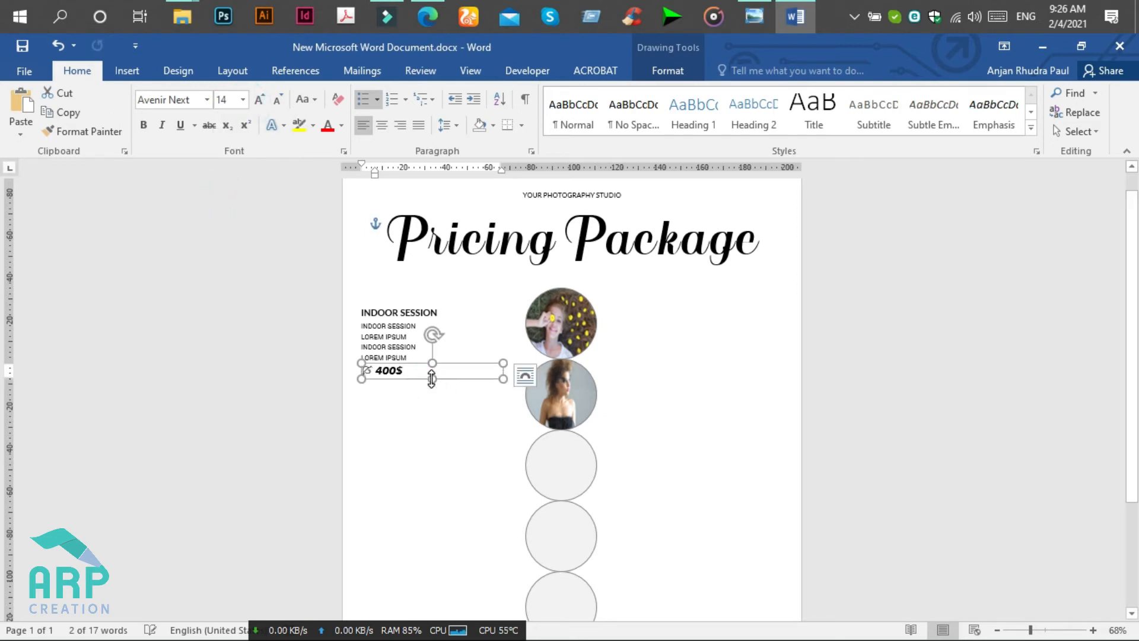
pyautogui.moveTo(503, 380); pyautogui.dragTo(415, 390)
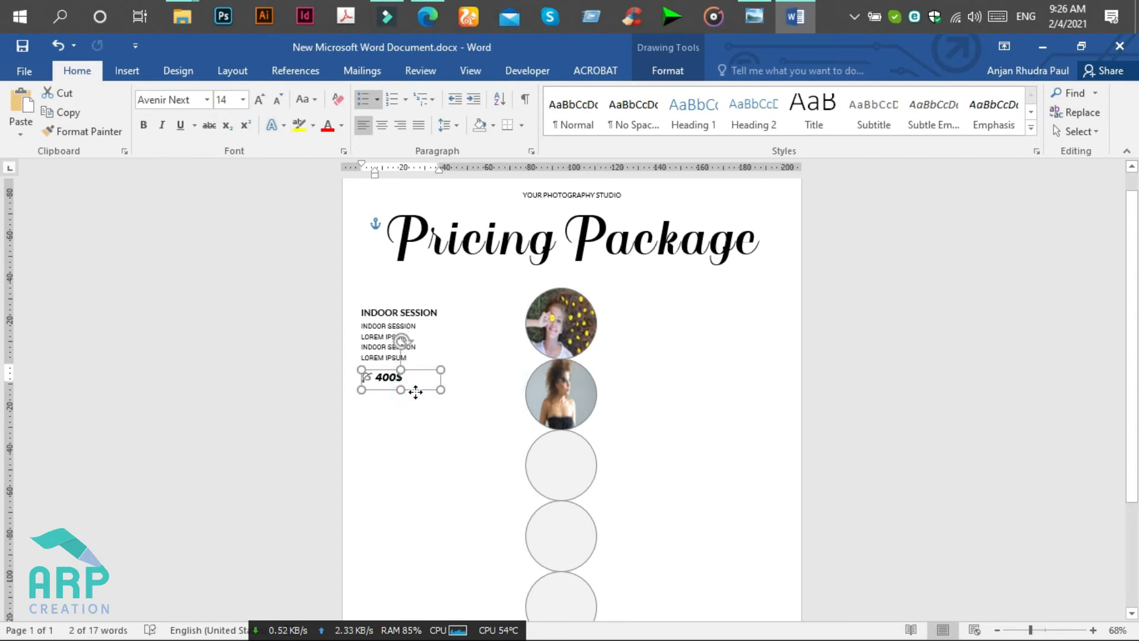
pyautogui.click(763, 13)
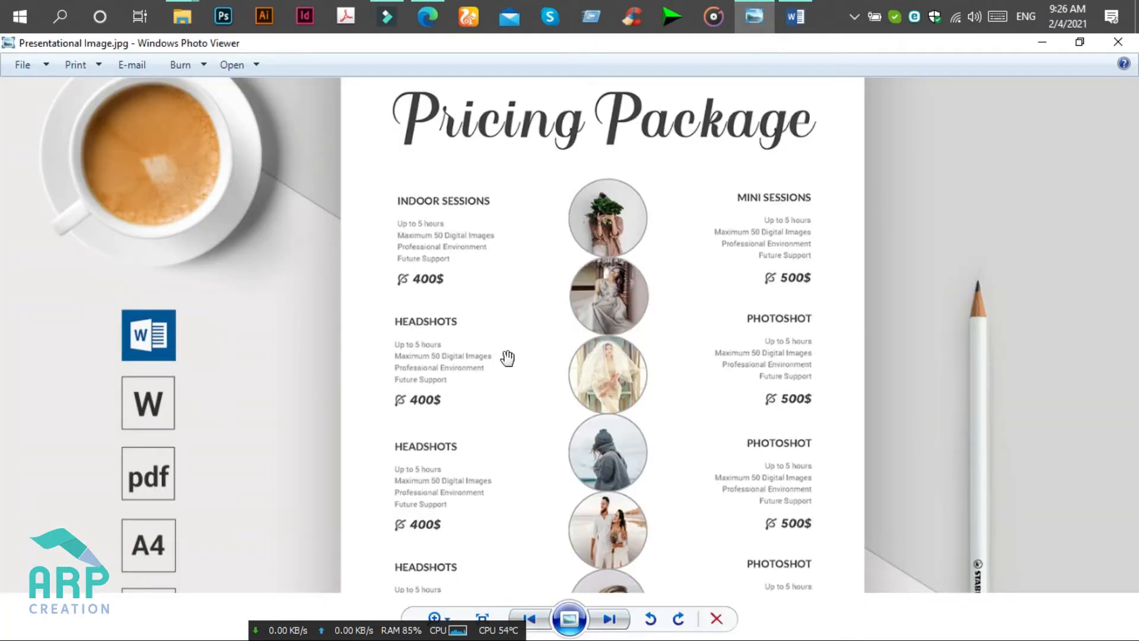
pyautogui.scroll(-3, 507, 358)
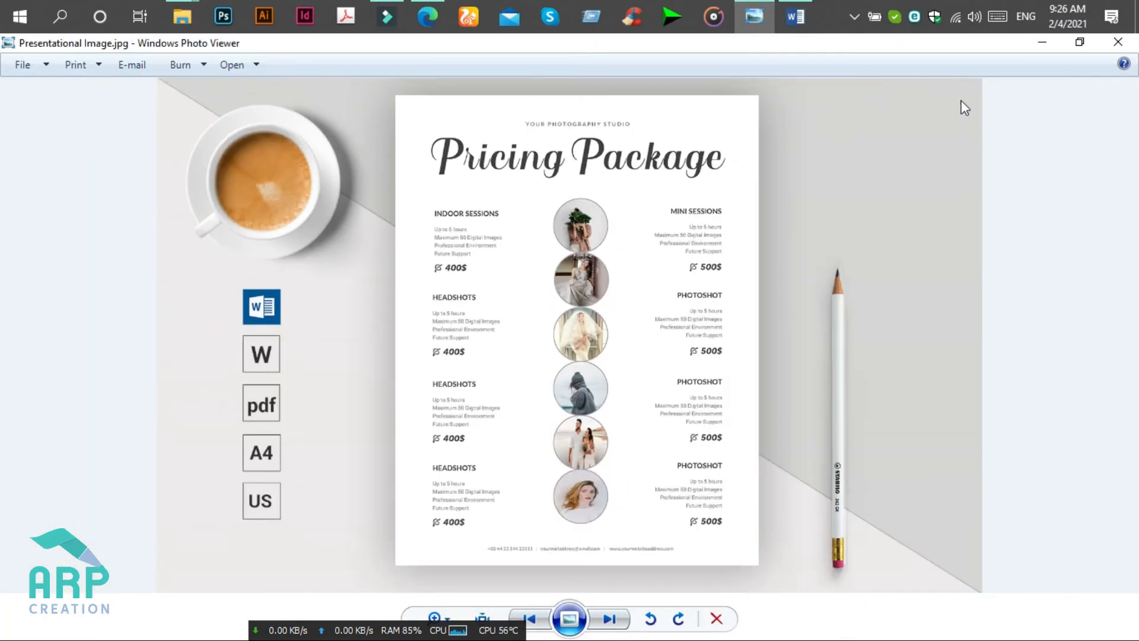
pyautogui.click(1043, 41)
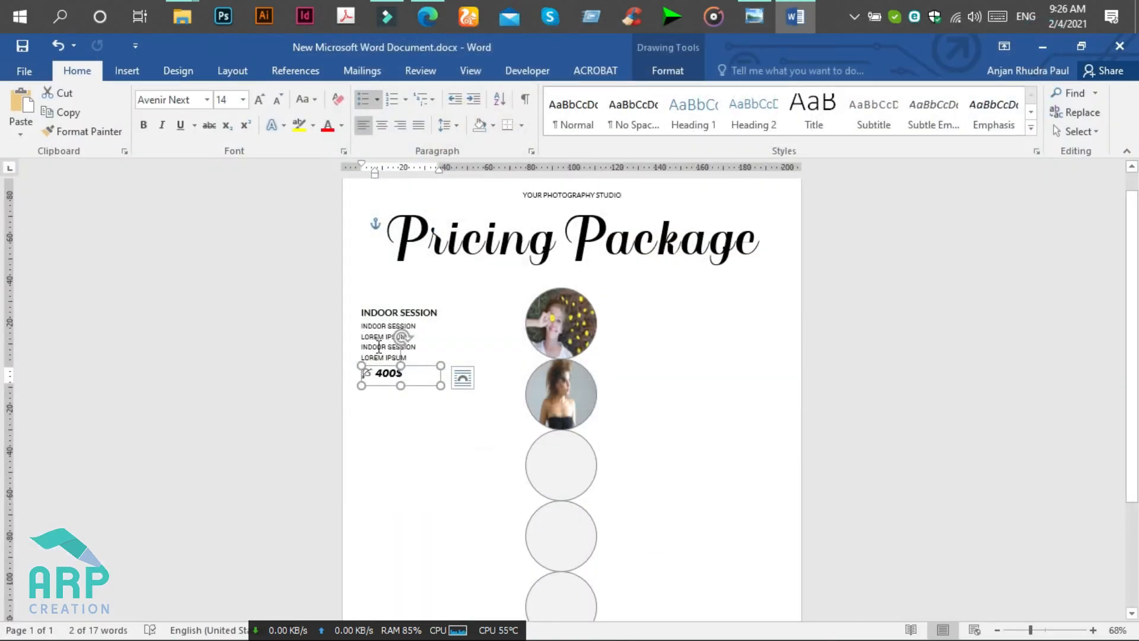
# Step: Select the heading, description and price boxes of the first session together and nudge them slightly to the right
pyautogui.keyDown('shift'); pyautogui.click(379, 346); pyautogui.keyUp('shift')
pyautogui.keyDown('shift'); pyautogui.click(398, 307); pyautogui.keyUp('shift')
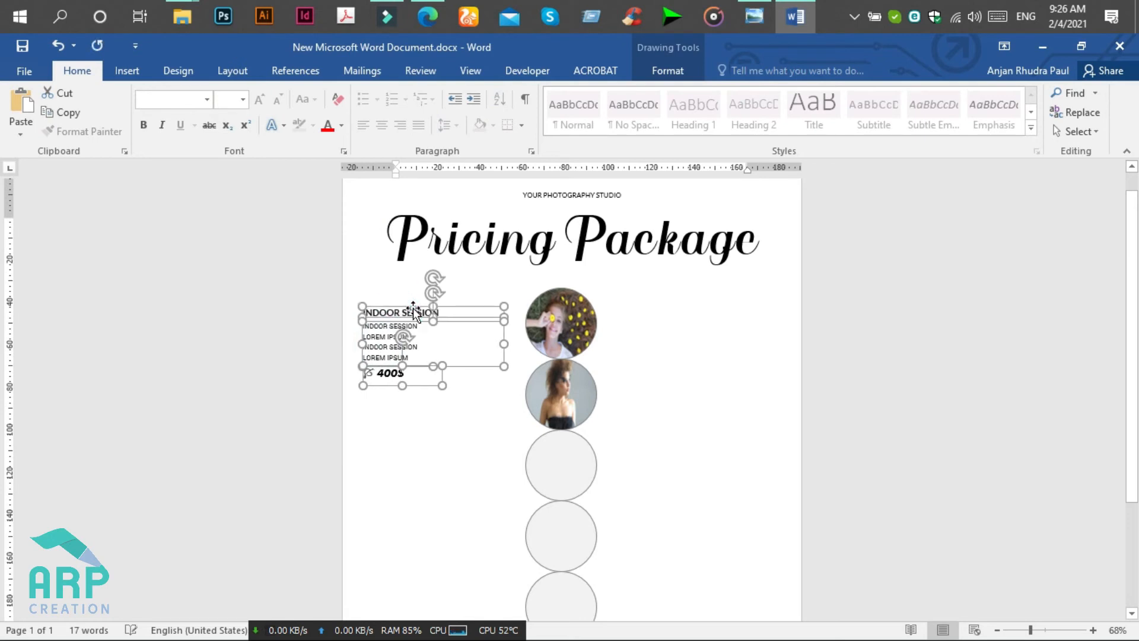
pyautogui.press('Right')
pyautogui.press('Right')
pyautogui.press('Right')
pyautogui.press('Right')
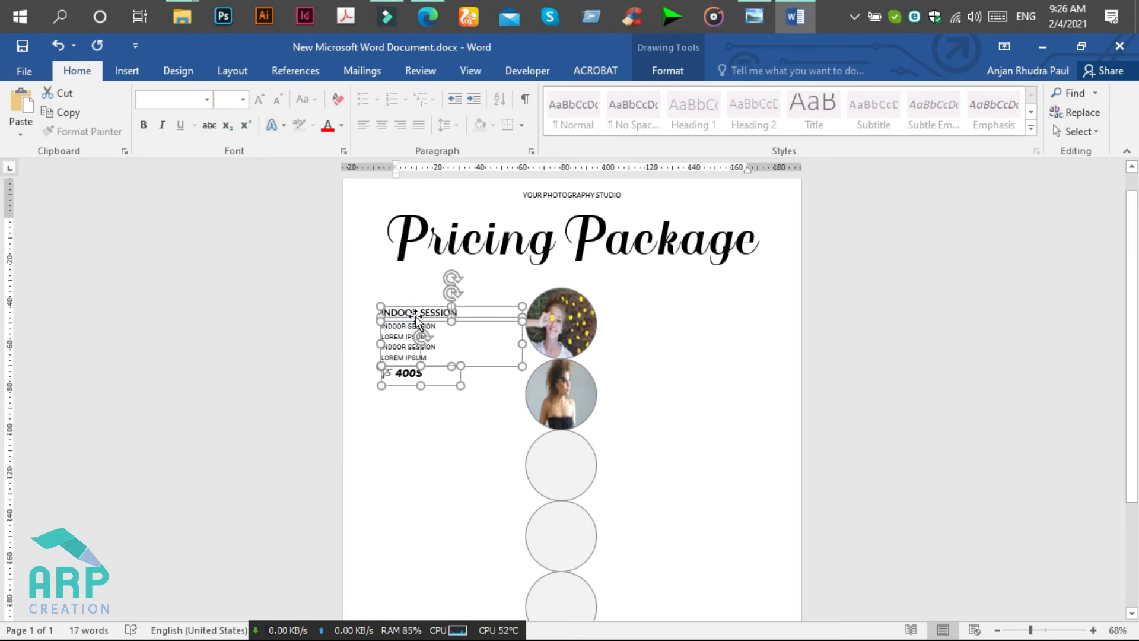
# Step: Copy the session block below itself, then copy both blocks further down to make four blocks left of the circles
pyautogui.moveTo(414, 308); pyautogui.dragTo(415, 401)
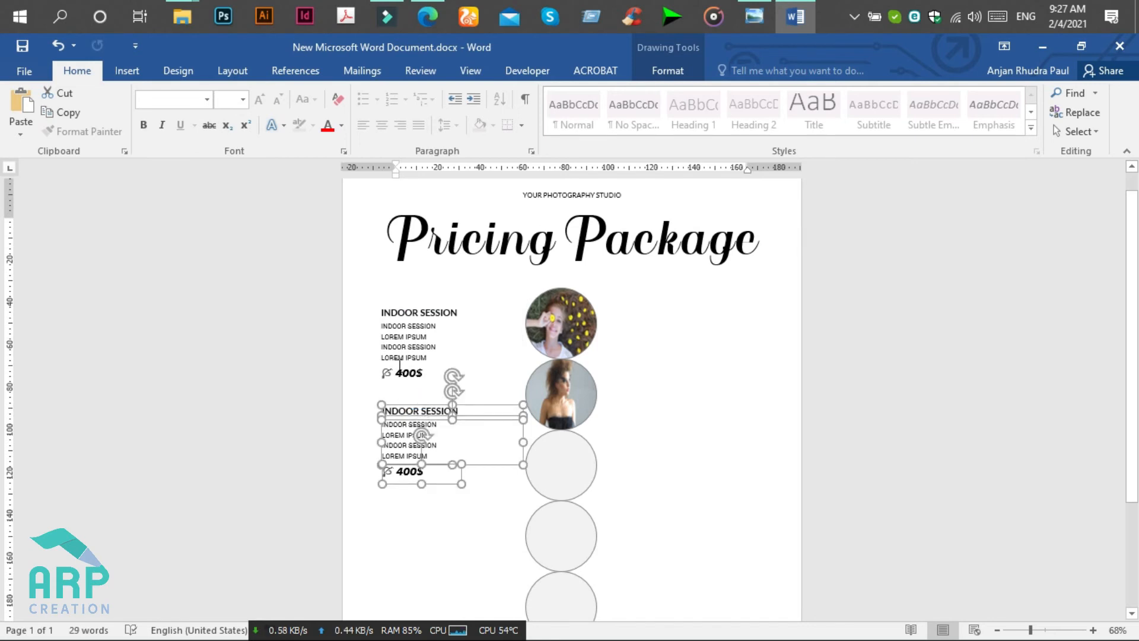
pyautogui.keyDown('shift'); pyautogui.click(402, 369); pyautogui.keyUp('shift')
pyautogui.keyDown('shift'); pyautogui.click(404, 340); pyautogui.keyUp('shift')
pyautogui.keyDown('shift'); pyautogui.click(402, 312); pyautogui.keyUp('shift')
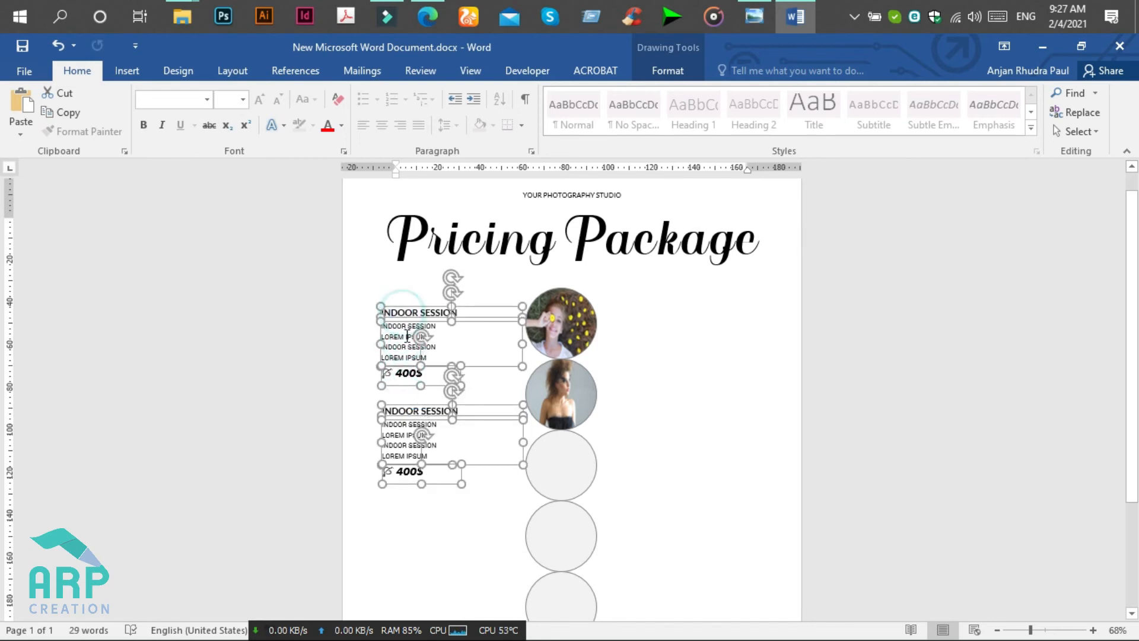
pyautogui.scroll(-4, 407, 336)
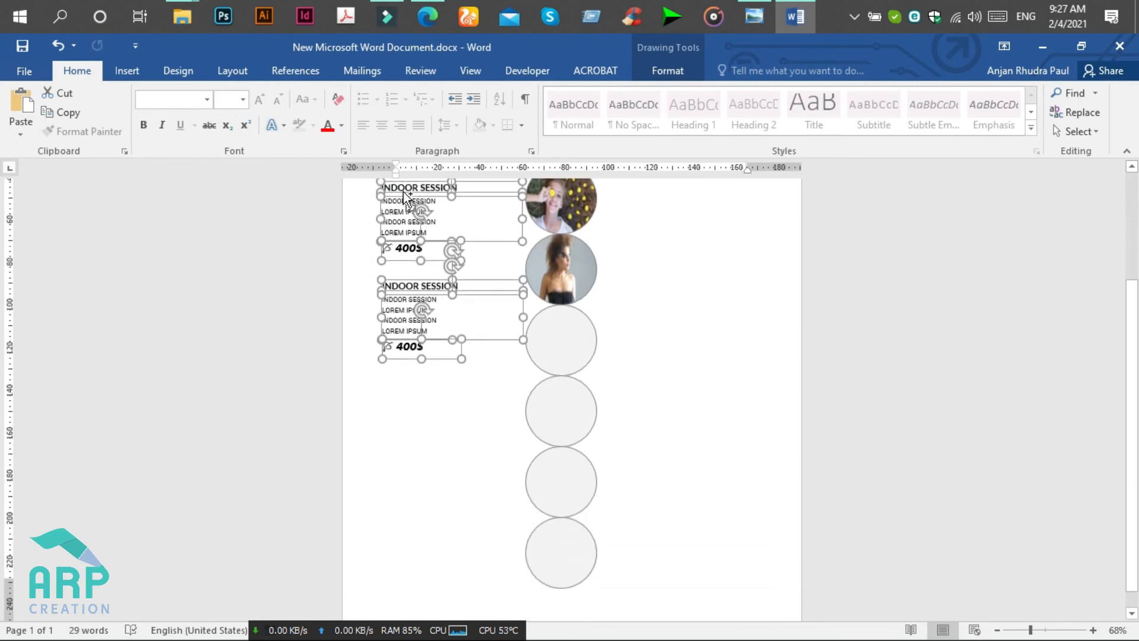
pyautogui.moveTo(405, 196); pyautogui.dragTo(404, 407)
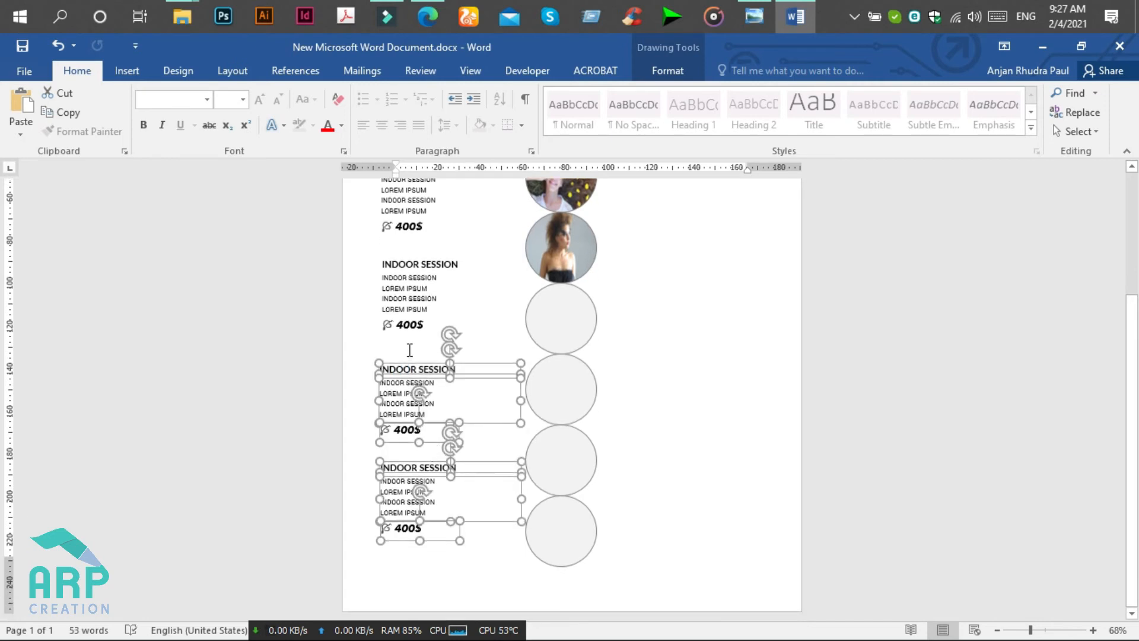
# Step: Select all text boxes of the four session blocks and copy them to the right side of the circles, glancing at the reference image
pyautogui.keyDown('shift'); pyautogui.click(407, 324); pyautogui.keyUp('shift')
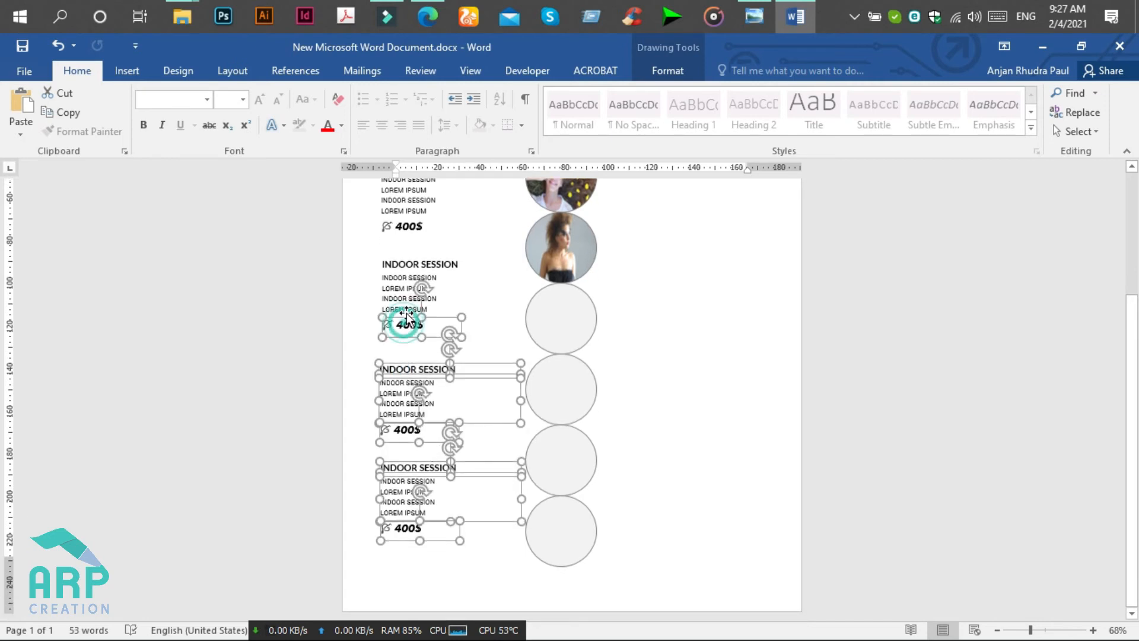
pyautogui.keyDown('shift'); pyautogui.click(408, 282); pyautogui.keyUp('shift')
pyautogui.keyDown('shift'); pyautogui.click(407, 262); pyautogui.keyUp('shift')
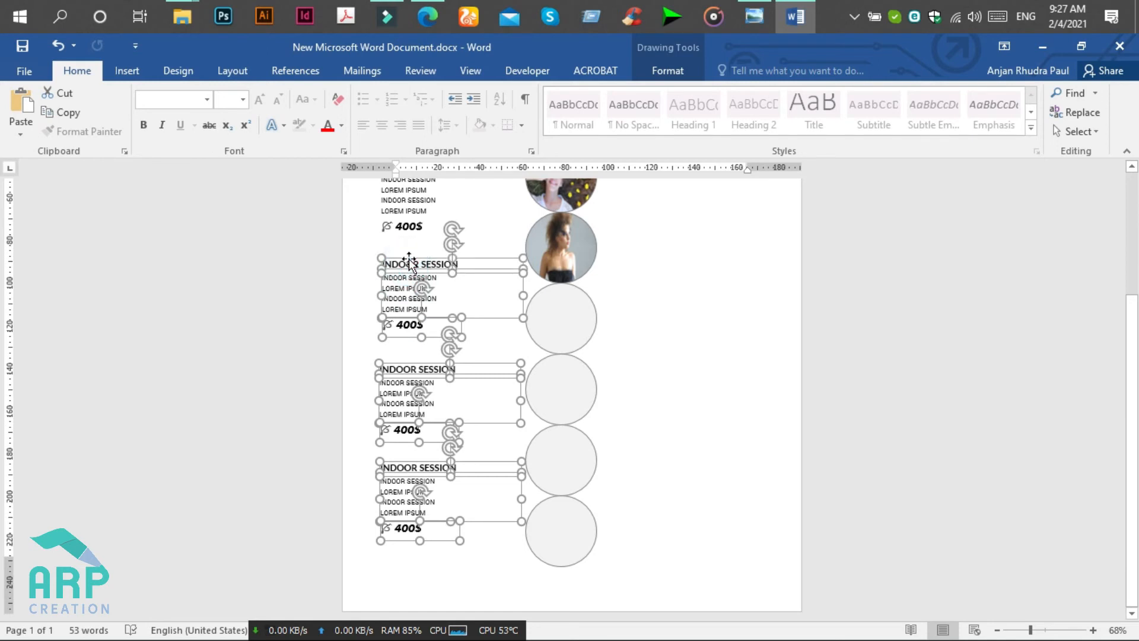
pyautogui.scroll(1, 409, 255)
pyautogui.keyDown('shift'); pyautogui.click(412, 251); pyautogui.keyUp('shift')
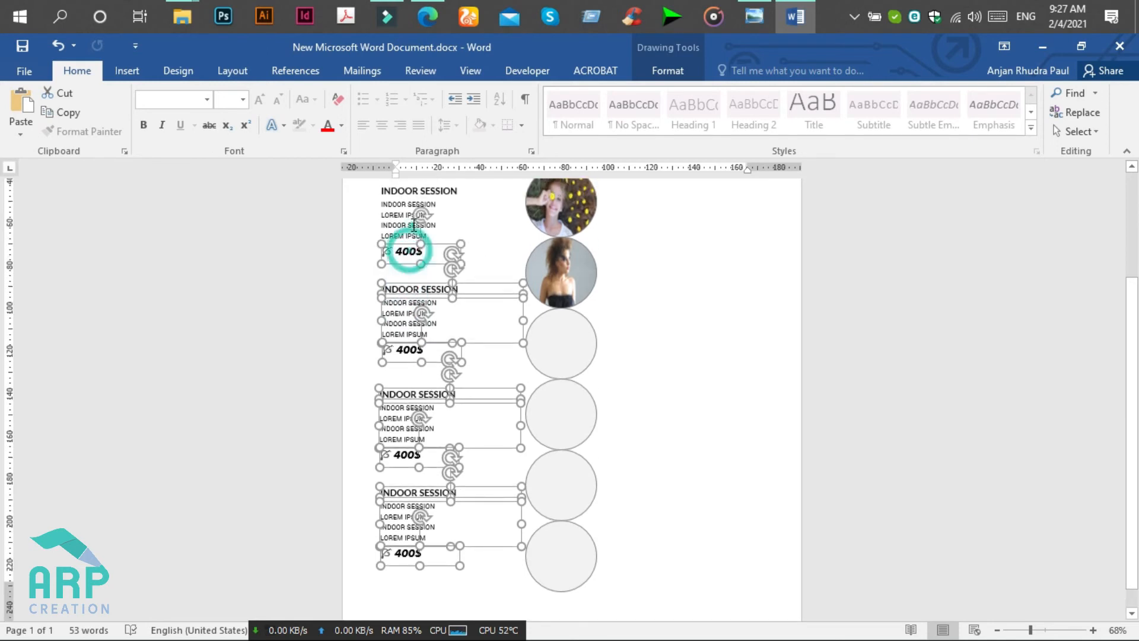
pyautogui.keyDown('shift'); pyautogui.click(409, 221); pyautogui.keyUp('shift')
pyautogui.keyDown('shift'); pyautogui.click(409, 190); pyautogui.keyUp('shift')
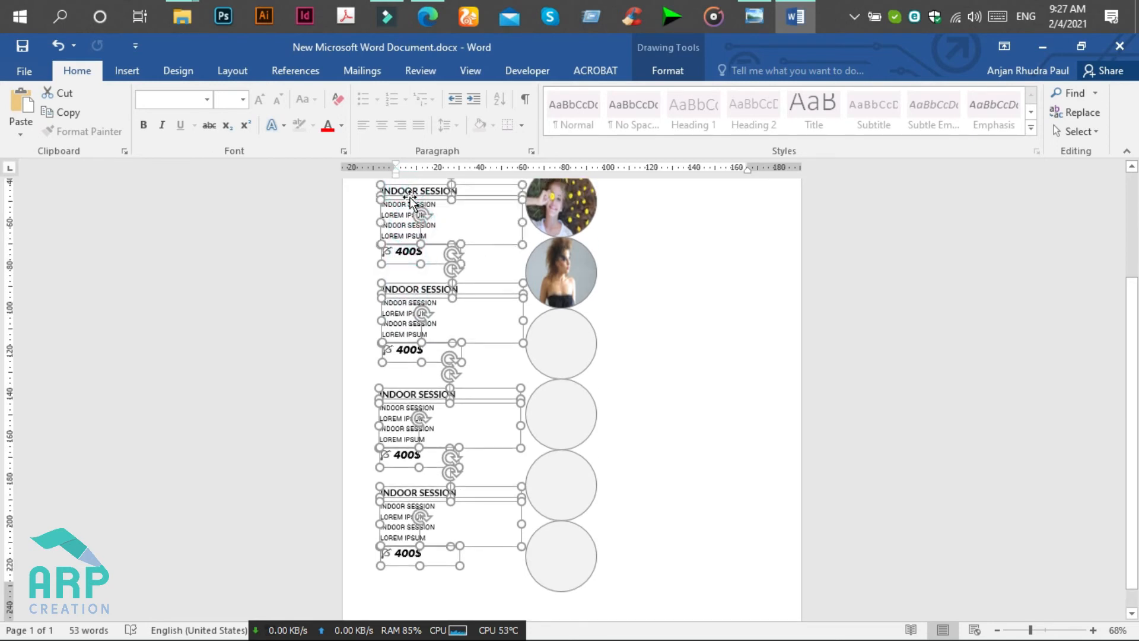
pyautogui.moveTo(413, 205); pyautogui.dragTo(700, 205)
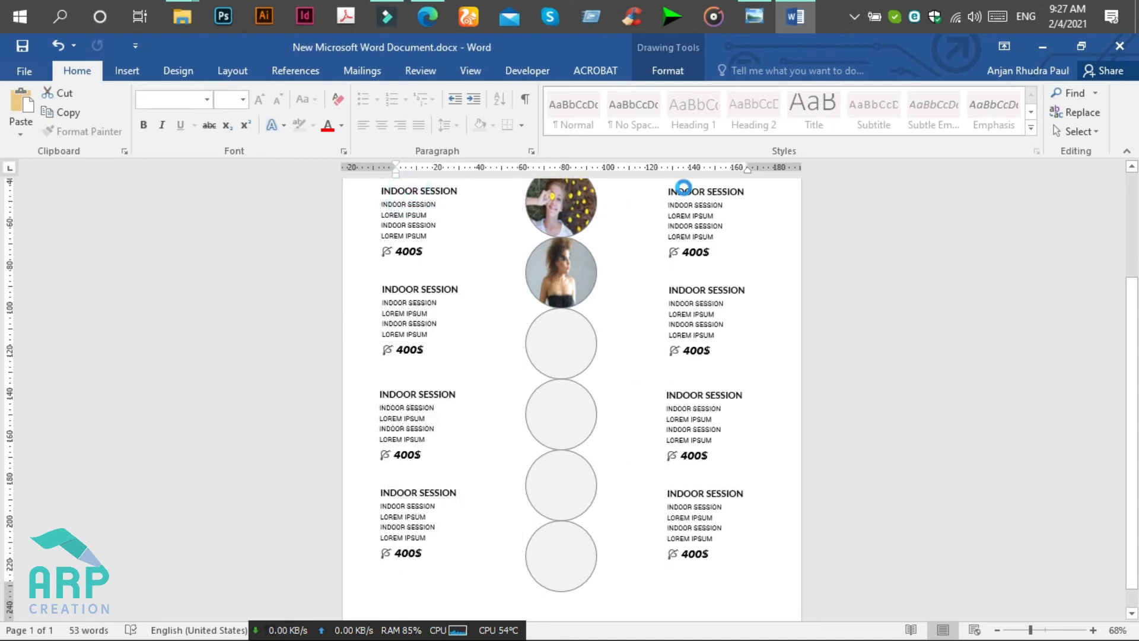
pyautogui.scroll(3, 684, 187)
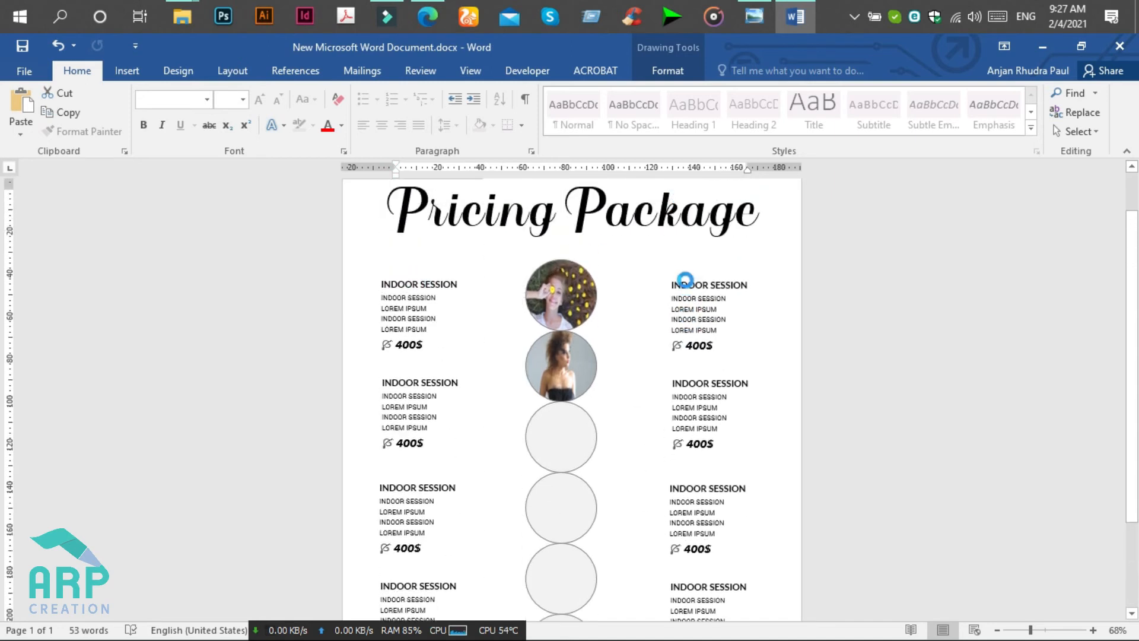
pyautogui.moveTo(682, 283); pyautogui.dragTo(678, 276)
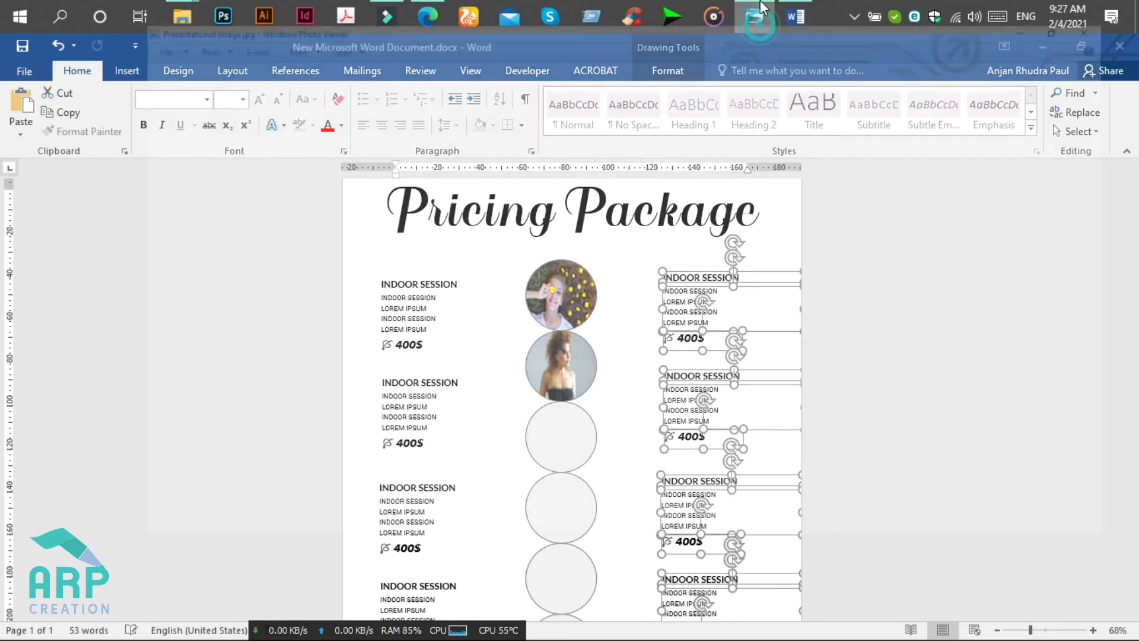
pyautogui.click(755, 14)
pyautogui.click(761, 10)
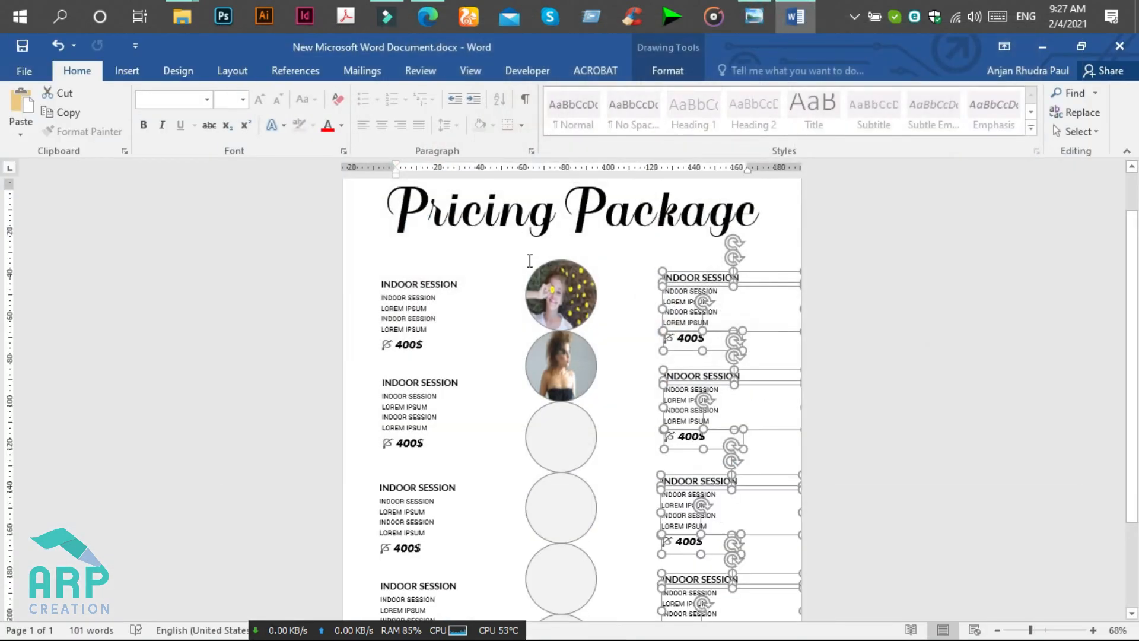
# Step: Right-align the heading, description and price of the first session block in the right column
pyautogui.click(686, 280)
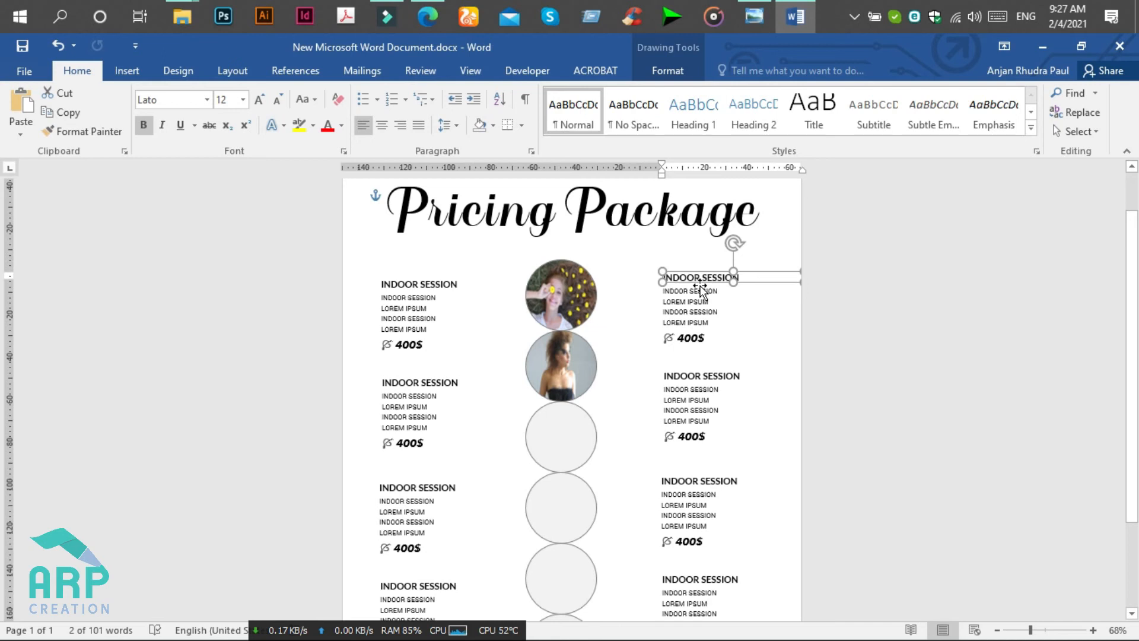
pyautogui.click(403, 131)
pyautogui.click(688, 291)
pyautogui.click(689, 291)
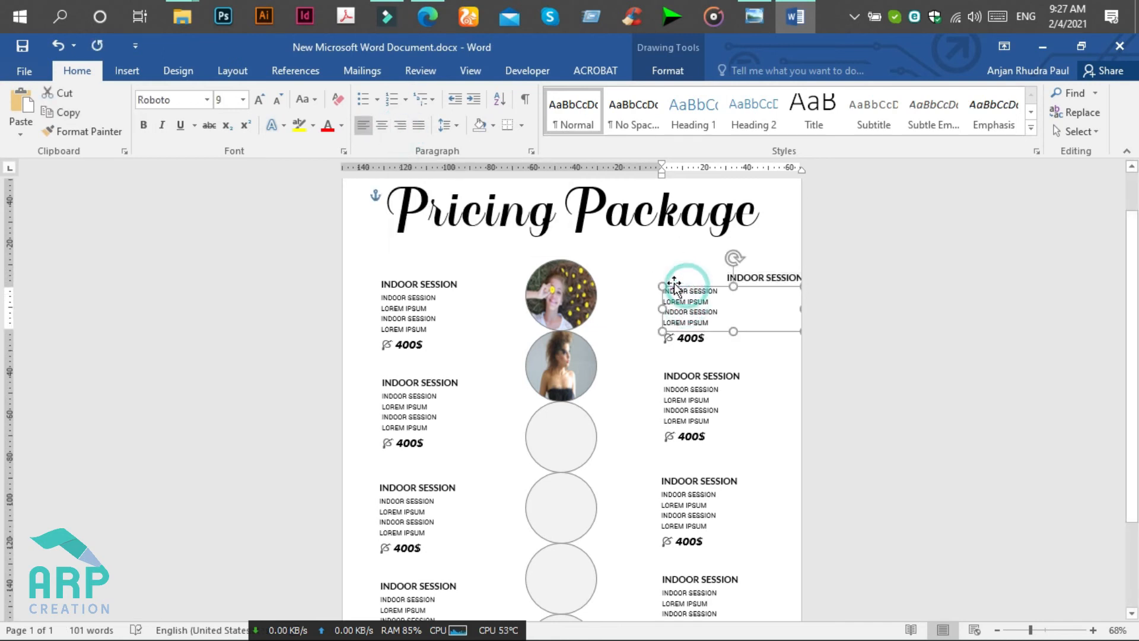
pyautogui.click(400, 125)
pyautogui.click(682, 343)
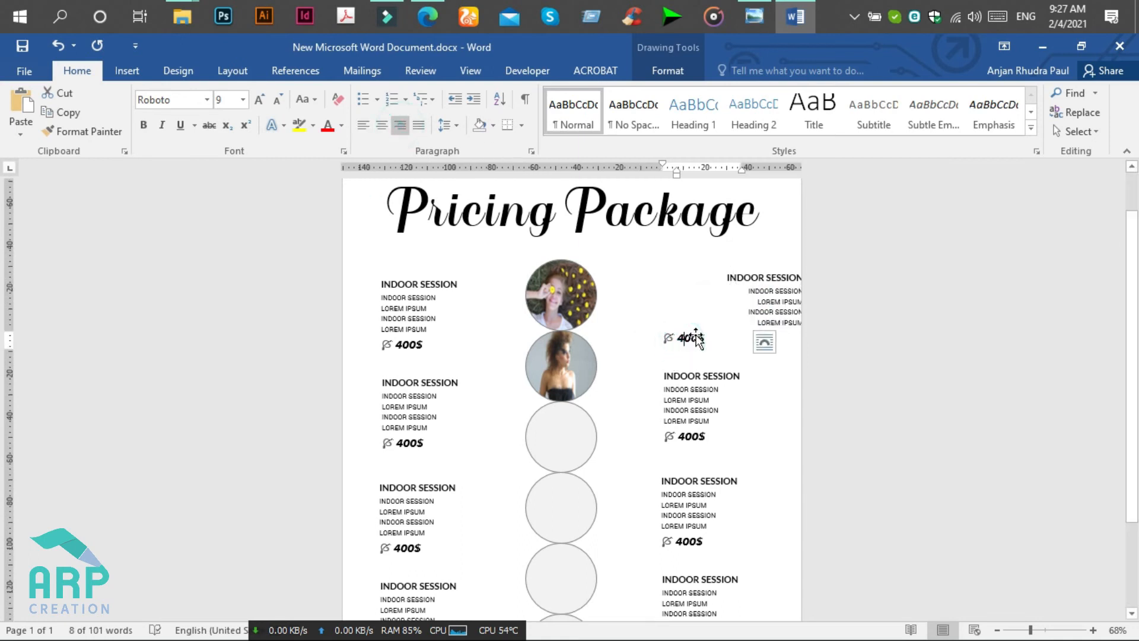
pyautogui.click(397, 126)
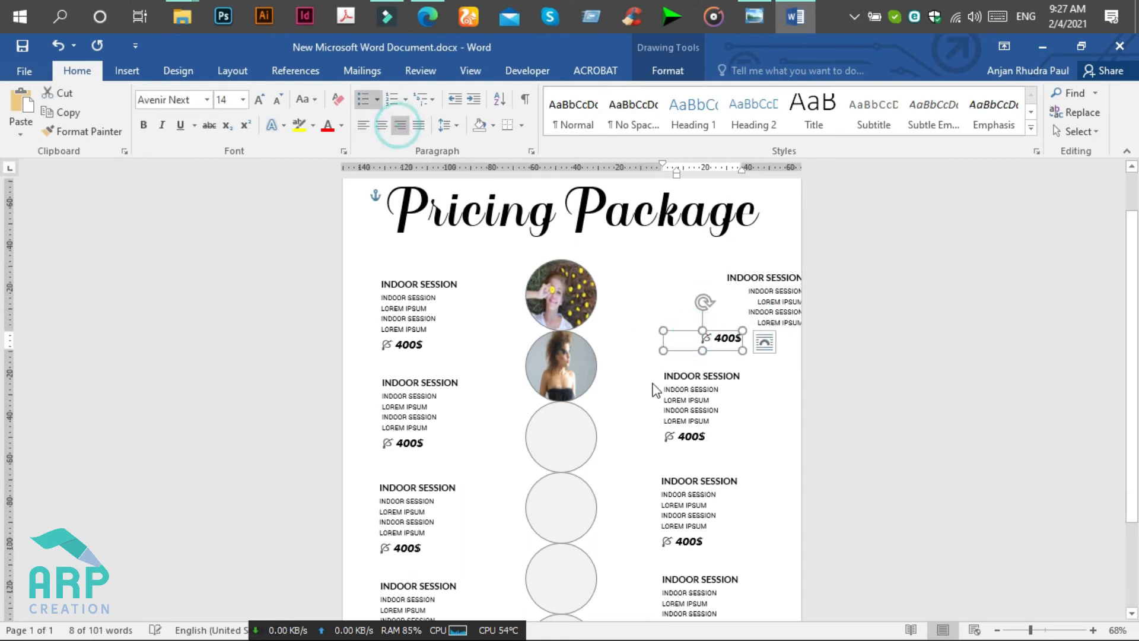
# Step: Right-align the heading, description and price of the second session block in the right column
pyautogui.click(699, 376)
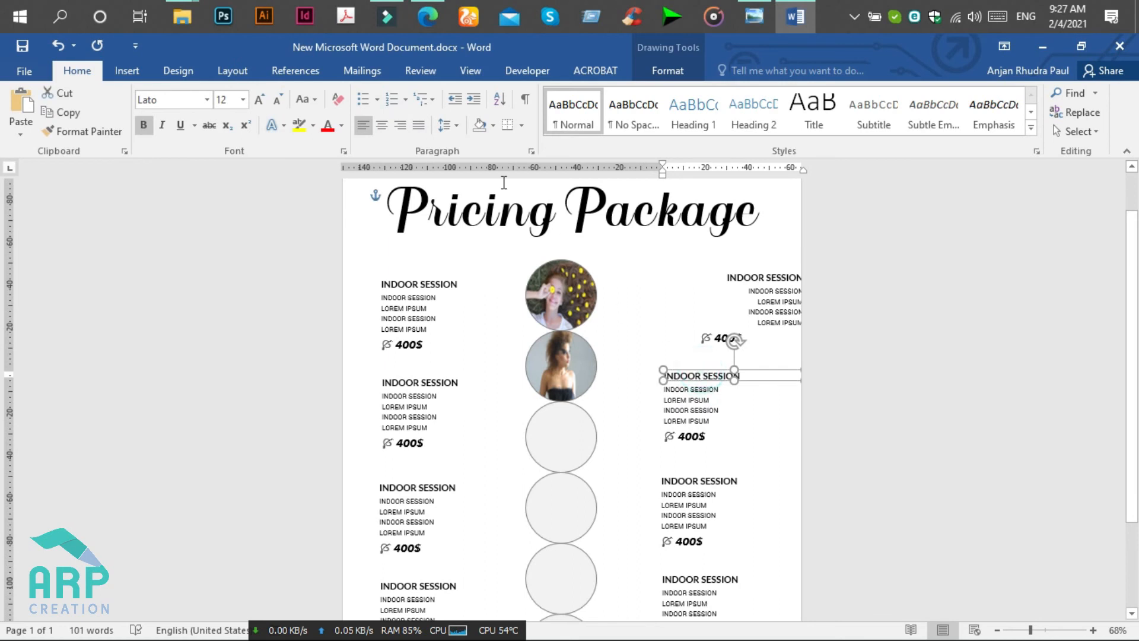
pyautogui.click(400, 126)
pyautogui.click(699, 391)
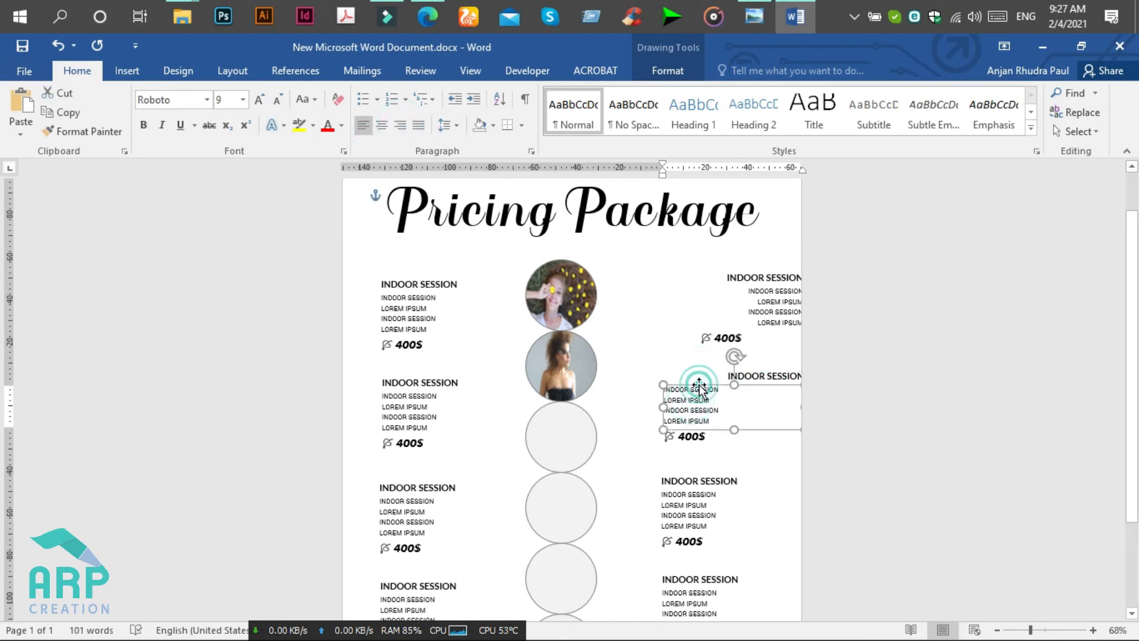
pyautogui.click(401, 126)
pyautogui.click(689, 436)
pyautogui.click(399, 126)
# Step: Right-align the heading, description and price of the third session block in the right column
pyautogui.click(695, 480)
pyautogui.scroll(-3, 695, 478)
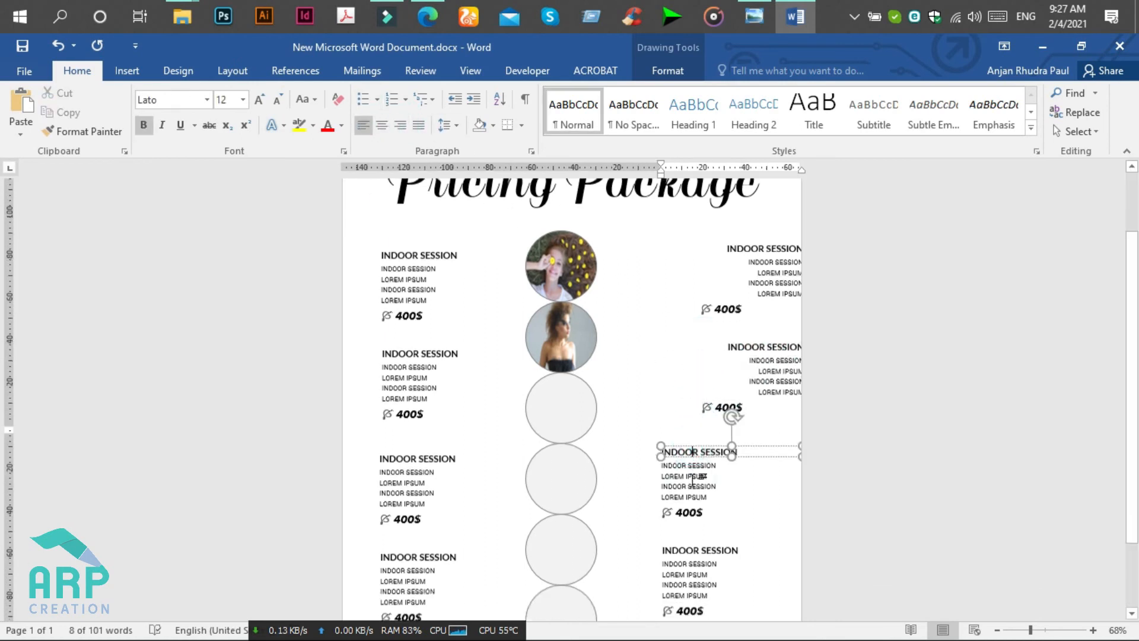
pyautogui.click(697, 397)
pyautogui.click(396, 127)
pyautogui.click(699, 441)
pyautogui.click(700, 414)
pyautogui.click(400, 125)
pyautogui.click(683, 466)
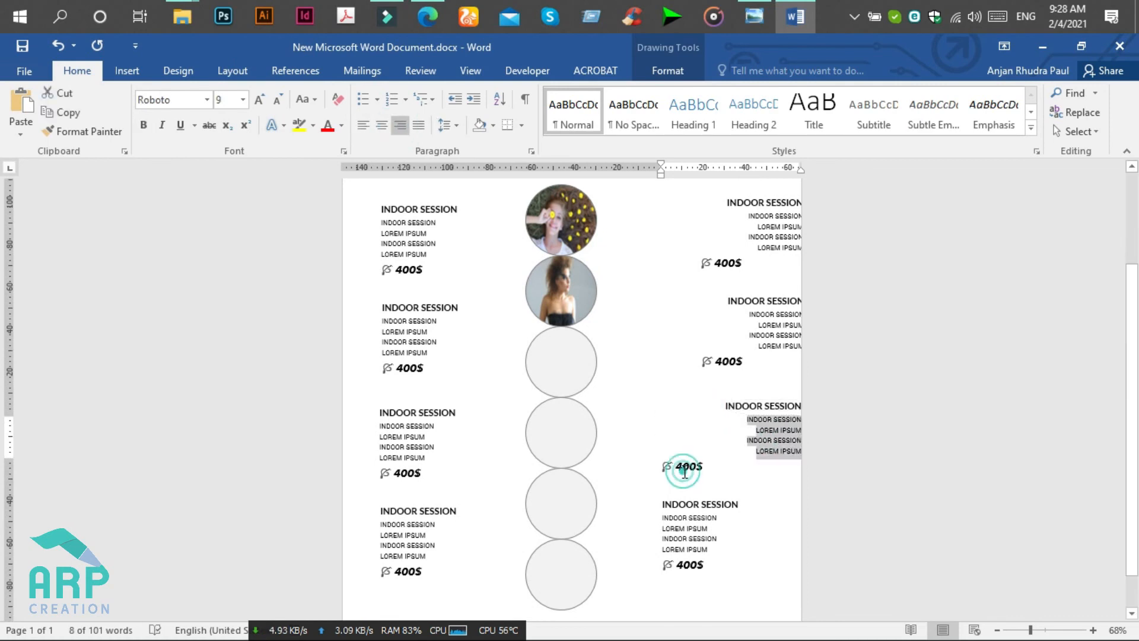
pyautogui.click(401, 125)
# Step: Right-align the heading, description and price of the fourth session block in the right column
pyautogui.click(700, 504)
pyautogui.click(400, 125)
pyautogui.click(689, 509)
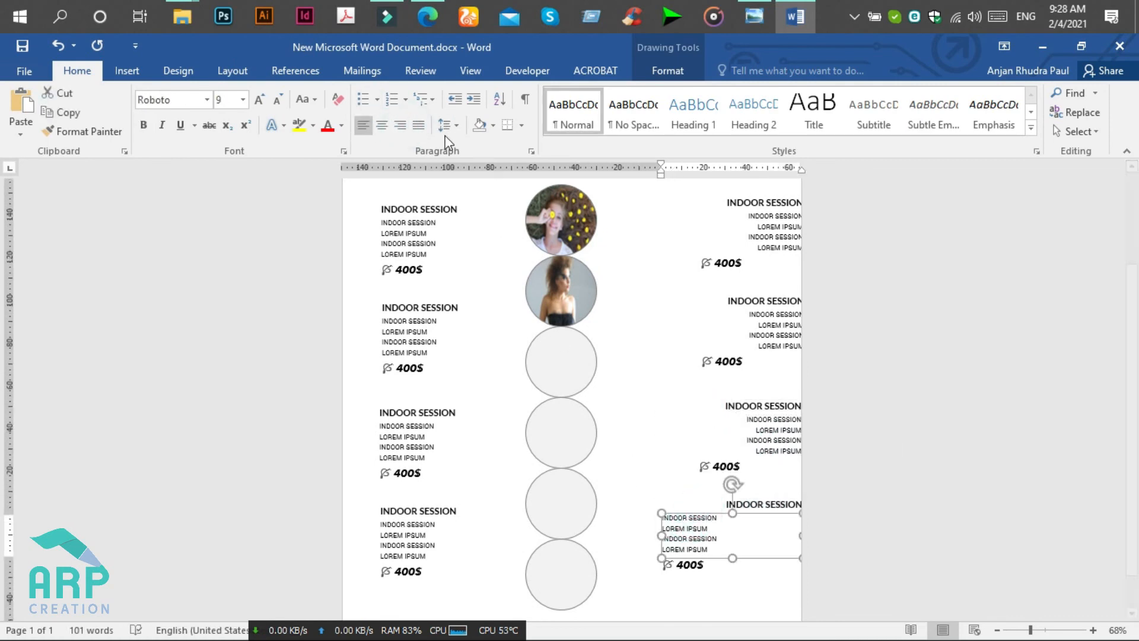
pyautogui.click(401, 126)
pyautogui.click(691, 563)
pyautogui.click(401, 125)
# Step: Move the headings and descriptions of all four right-column session blocks left until their right edges line up with the prices
pyautogui.keyDown('shift'); pyautogui.click(779, 534); pyautogui.keyUp('shift')
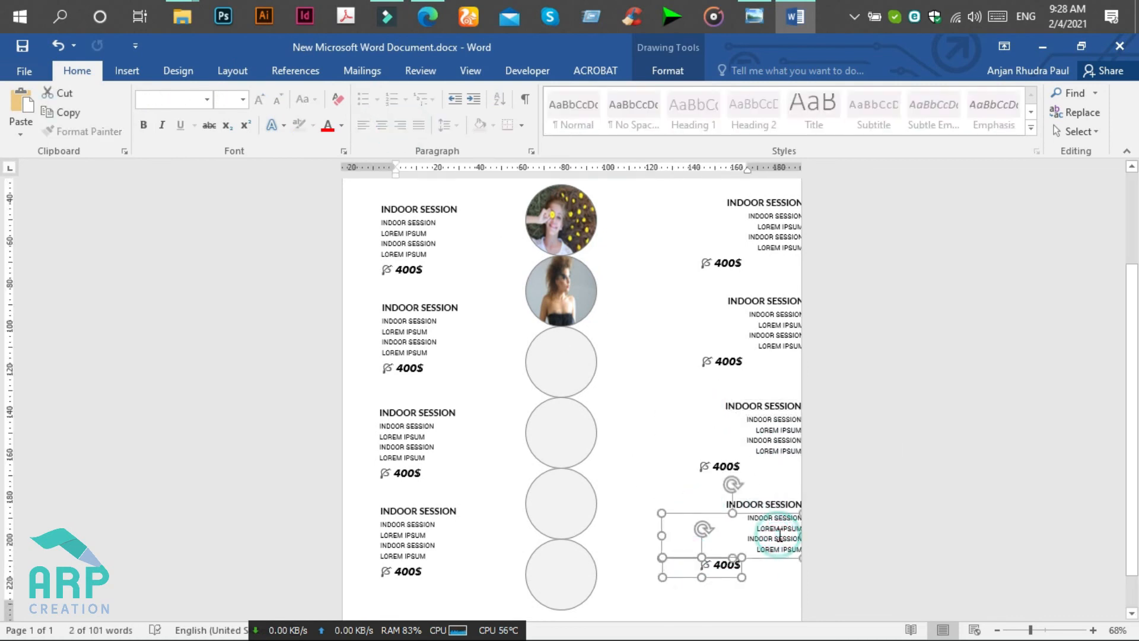
pyautogui.click(773, 528)
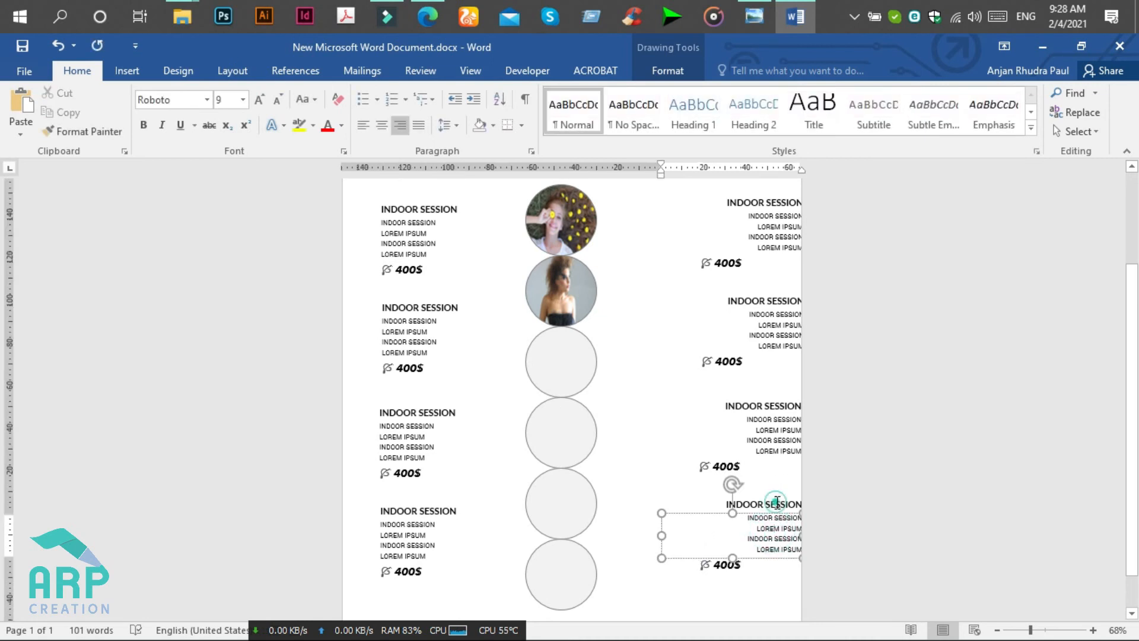
pyautogui.keyDown('shift'); pyautogui.click(777, 502); pyautogui.keyUp('shift')
pyautogui.keyDown('shift'); pyautogui.click(776, 445); pyautogui.keyUp('shift')
pyautogui.keyDown('shift'); pyautogui.click(761, 403); pyautogui.keyUp('shift')
pyautogui.keyDown('shift'); pyautogui.click(774, 340); pyautogui.keyUp('shift')
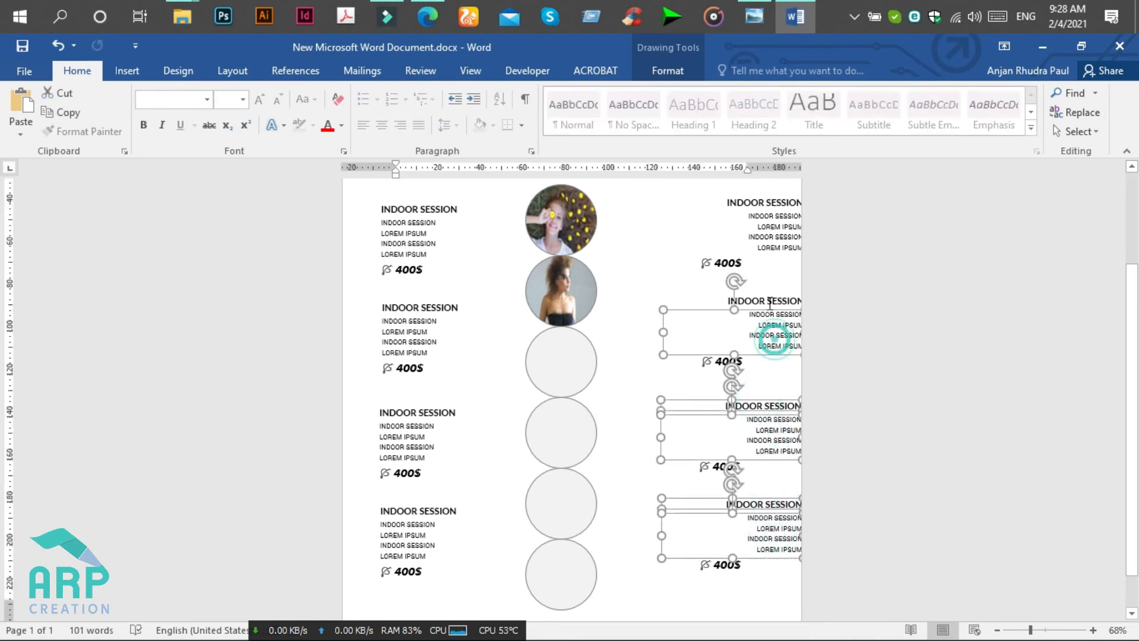
pyautogui.keyDown('shift'); pyautogui.click(769, 302); pyautogui.keyUp('shift')
pyautogui.keyDown('shift'); pyautogui.click(765, 240); pyautogui.keyUp('shift')
pyautogui.keyDown('shift'); pyautogui.click(766, 208); pyautogui.keyUp('shift')
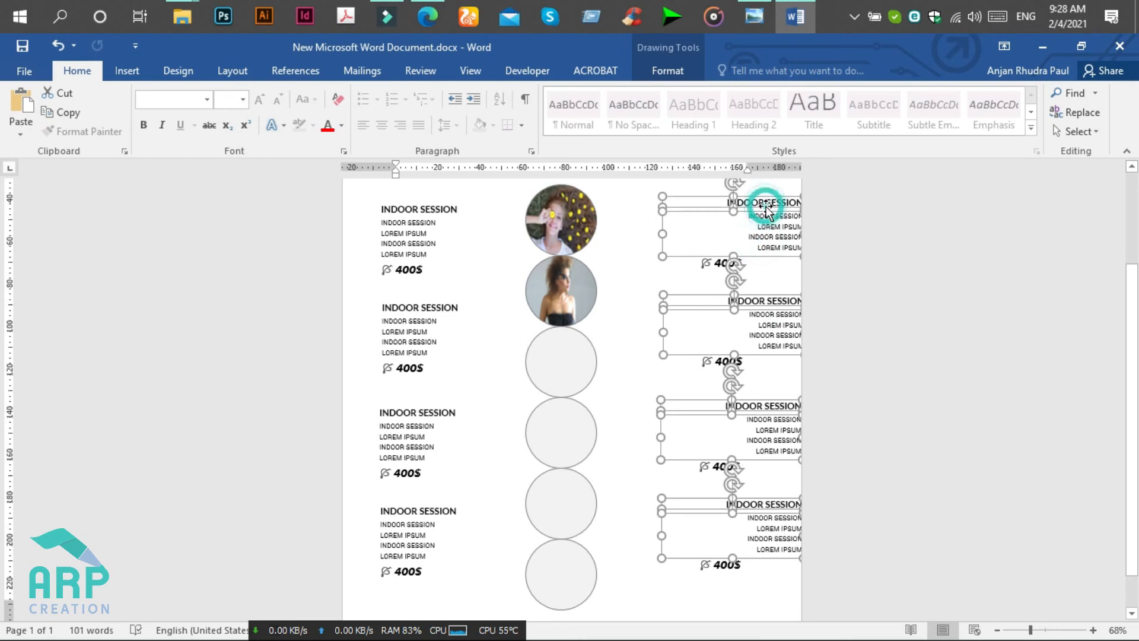
pyautogui.scroll(2, 766, 208)
pyautogui.press('Left')
pyautogui.press('Left')
pyautogui.press('Left')
pyautogui.press('Left')
pyautogui.press('Left')
pyautogui.press('Left')
pyautogui.press('Left')
pyautogui.press('Left')
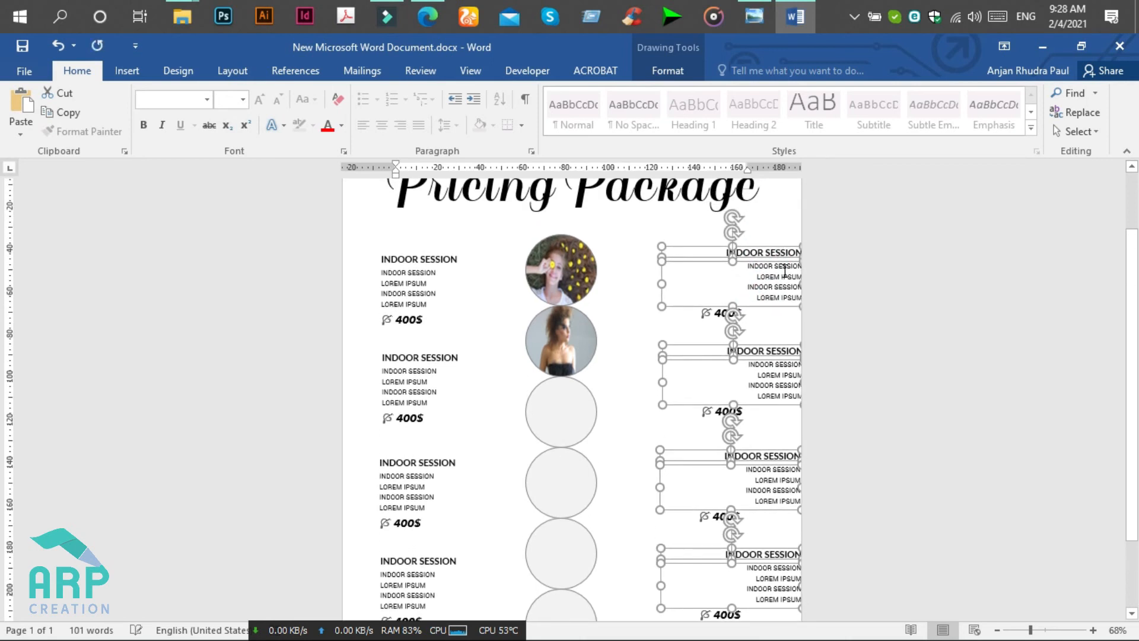
pyautogui.press('Left')
pyautogui.press('Left')
pyautogui.press('Left')
pyautogui.press('Left')
pyautogui.press('Left')
pyautogui.press('Left')
pyautogui.press('Left')
pyautogui.press('Left')
pyautogui.press('Left')
pyautogui.press('Left')
pyautogui.press('Left')
pyautogui.press('Left')
pyautogui.press('Left')
pyautogui.press('Left')
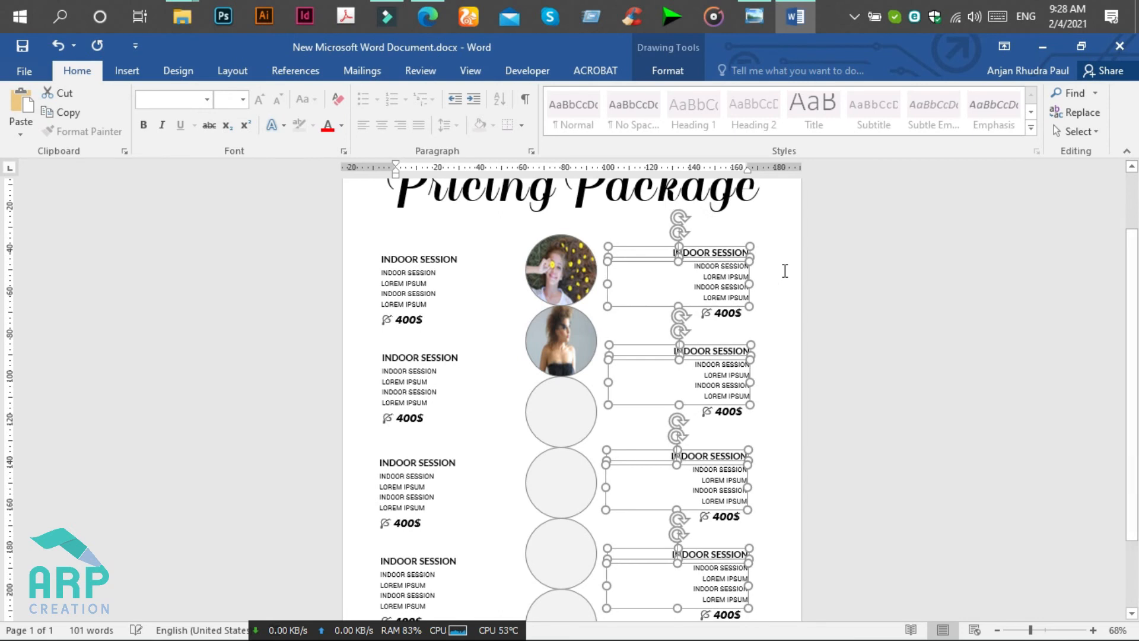
pyautogui.press('Left')
pyautogui.press('Left')
pyautogui.press('Left')
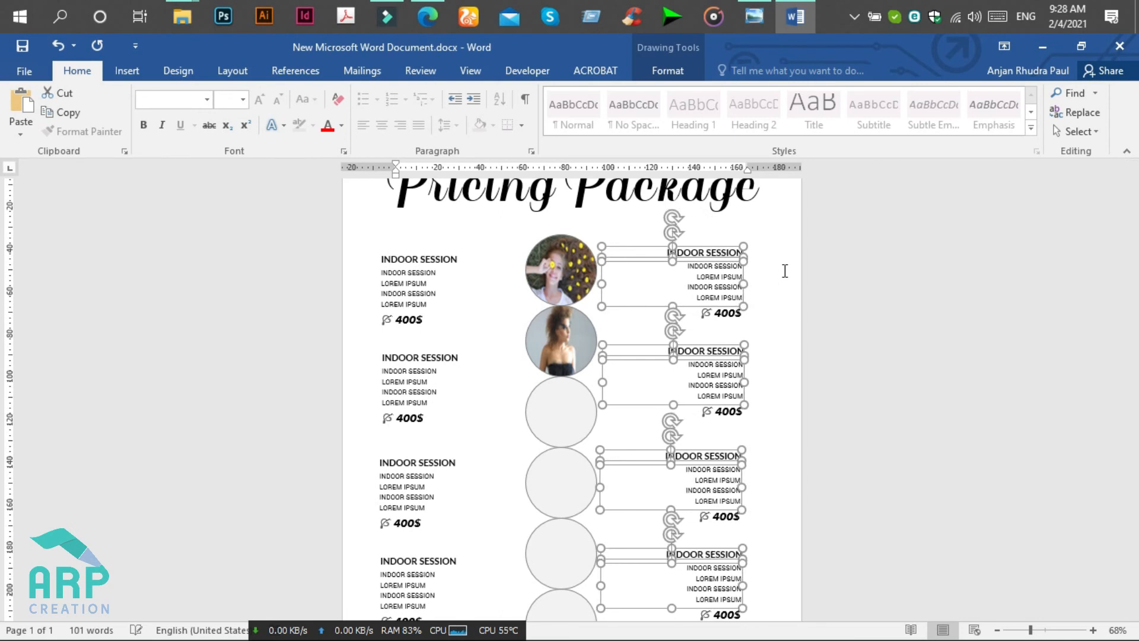
pyautogui.press('Left')
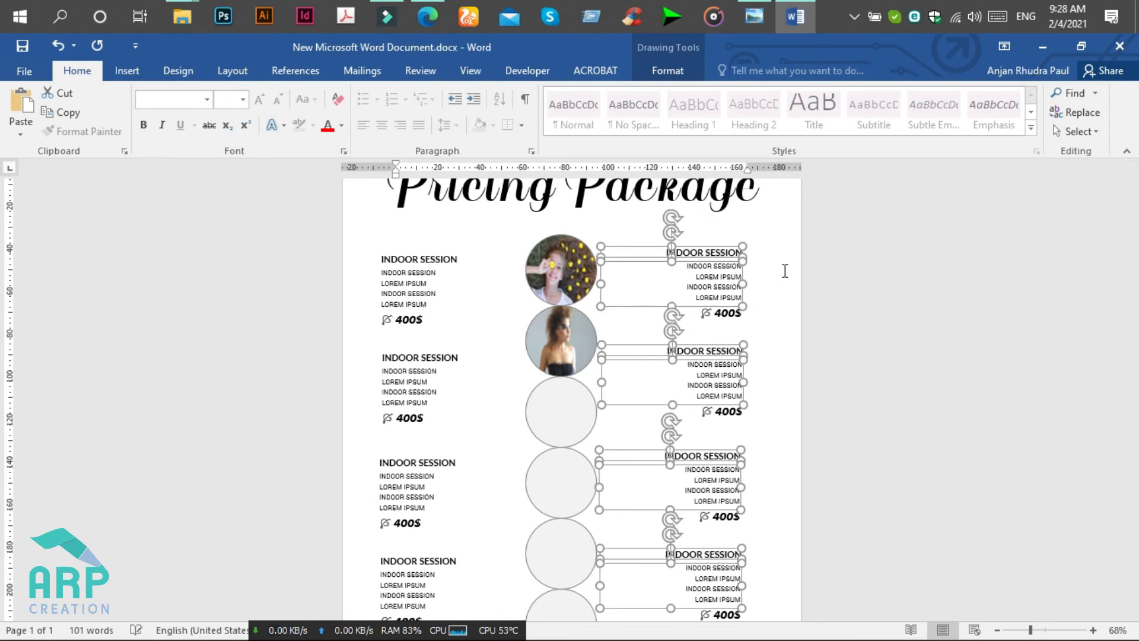
# Step: Add the four prices to the selection and shift the whole right column right to mirror the left column's page margin
pyautogui.click(725, 317)
pyautogui.keyDown('shift'); pyautogui.click(734, 414); pyautogui.keyUp('shift')
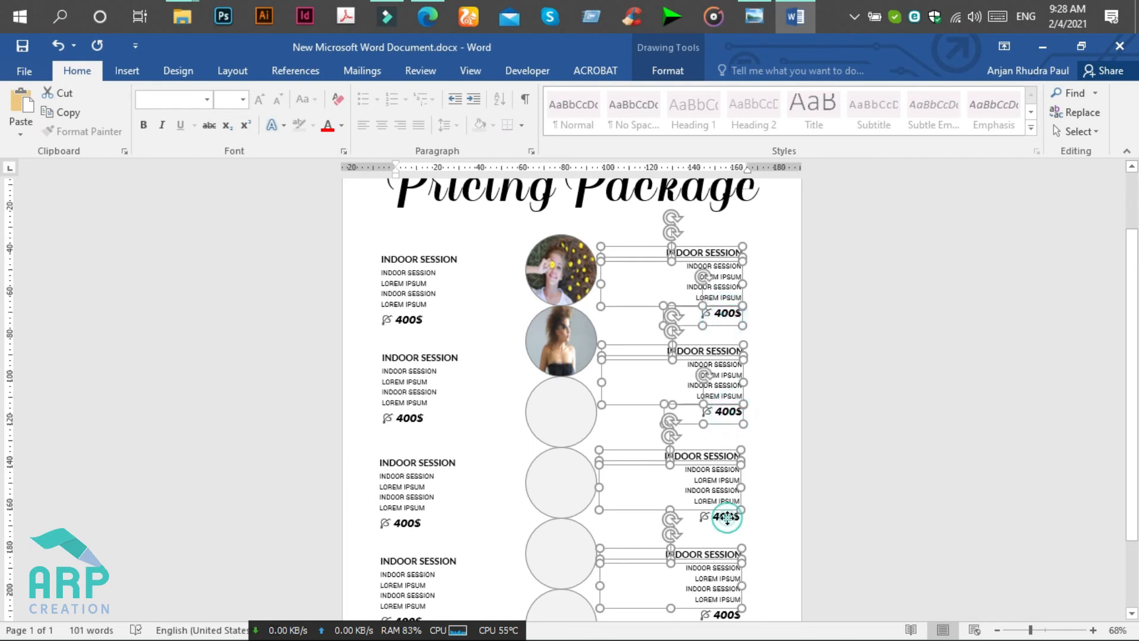
pyautogui.scroll(-2, 727, 517)
pyautogui.keyDown('shift'); pyautogui.click(730, 543); pyautogui.keyUp('shift')
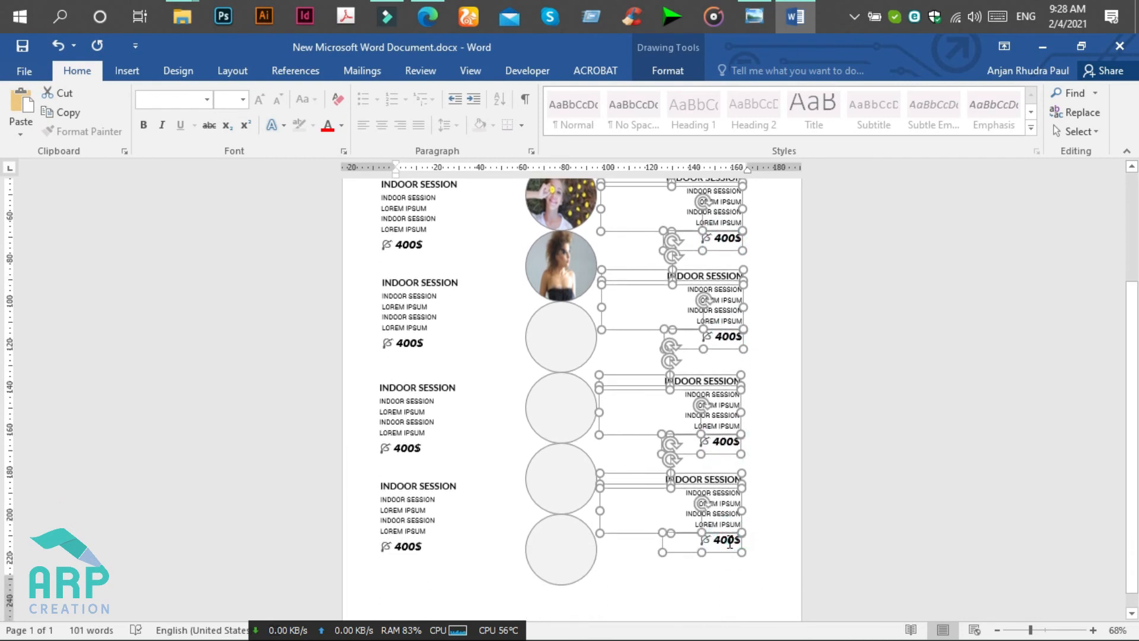
pyautogui.press('Right')
pyautogui.press('Right')
pyautogui.press('Right')
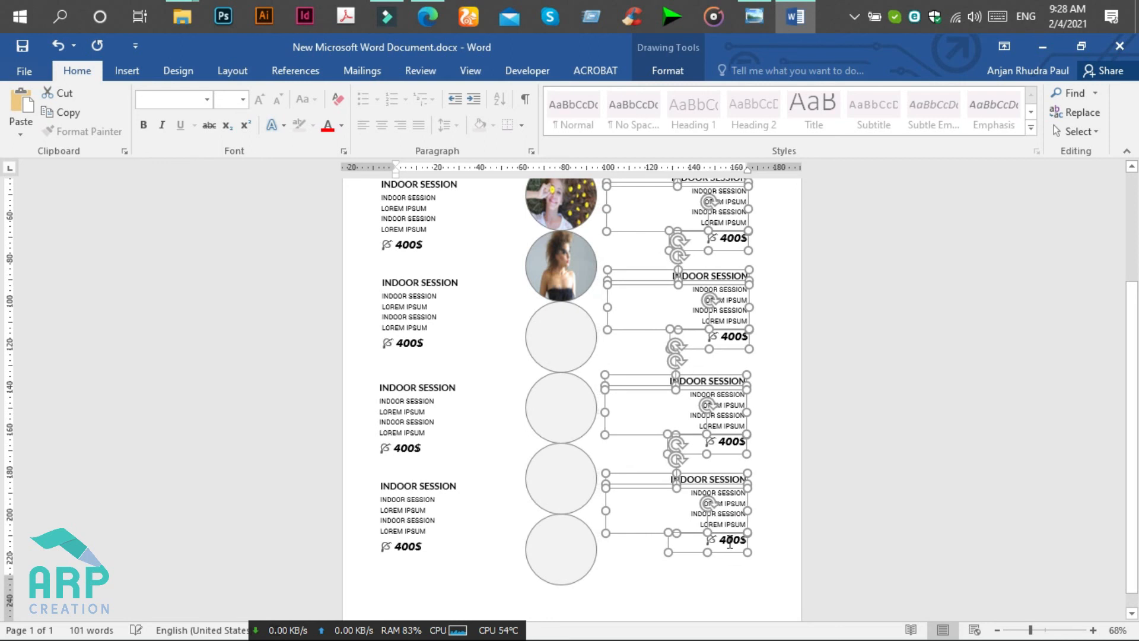
pyautogui.press('Right')
pyautogui.press('Right')
pyautogui.press('Right')
pyautogui.press('Right')
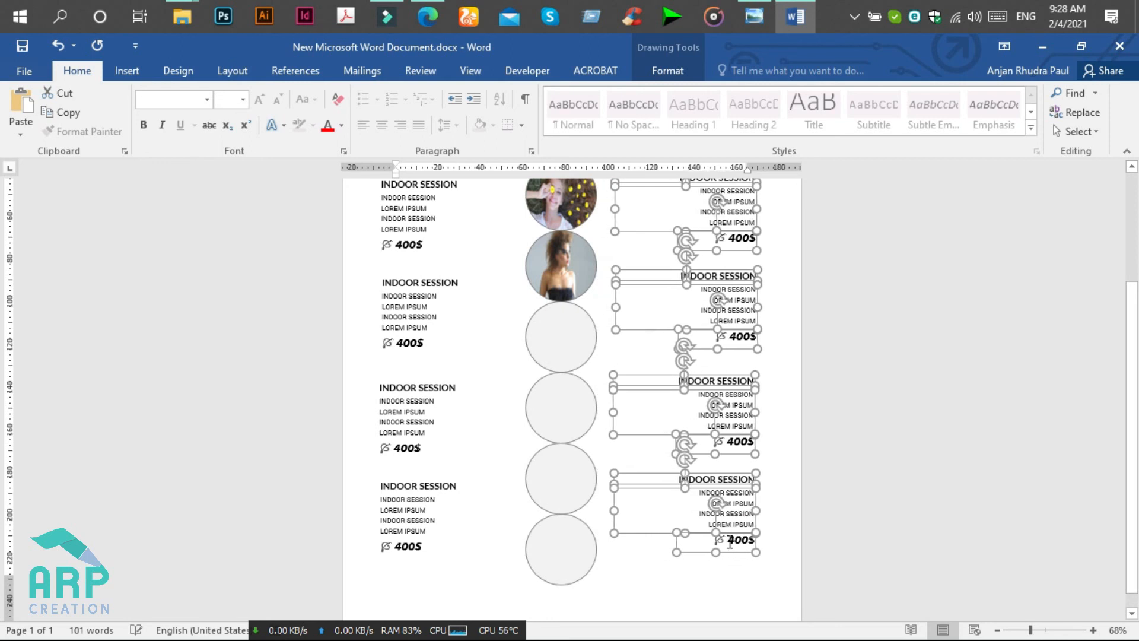
pyautogui.press('Right')
pyautogui.press('Right')
pyautogui.press('Right')
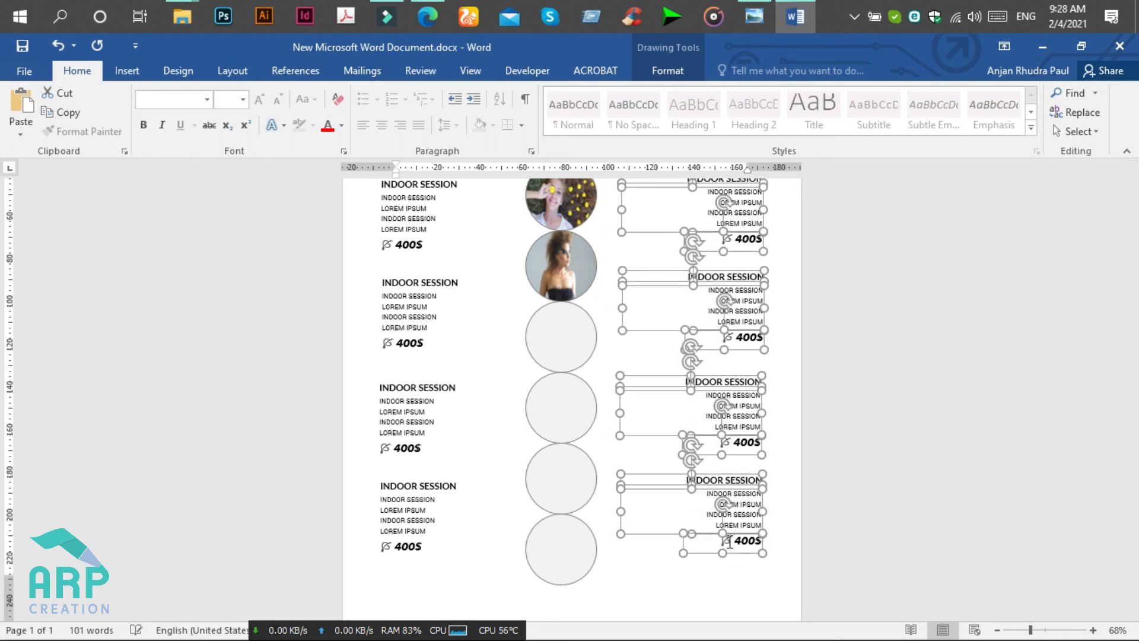
# Step: Nudge the right column down until its session blocks sit level with those in the left column
pyautogui.press('Down')
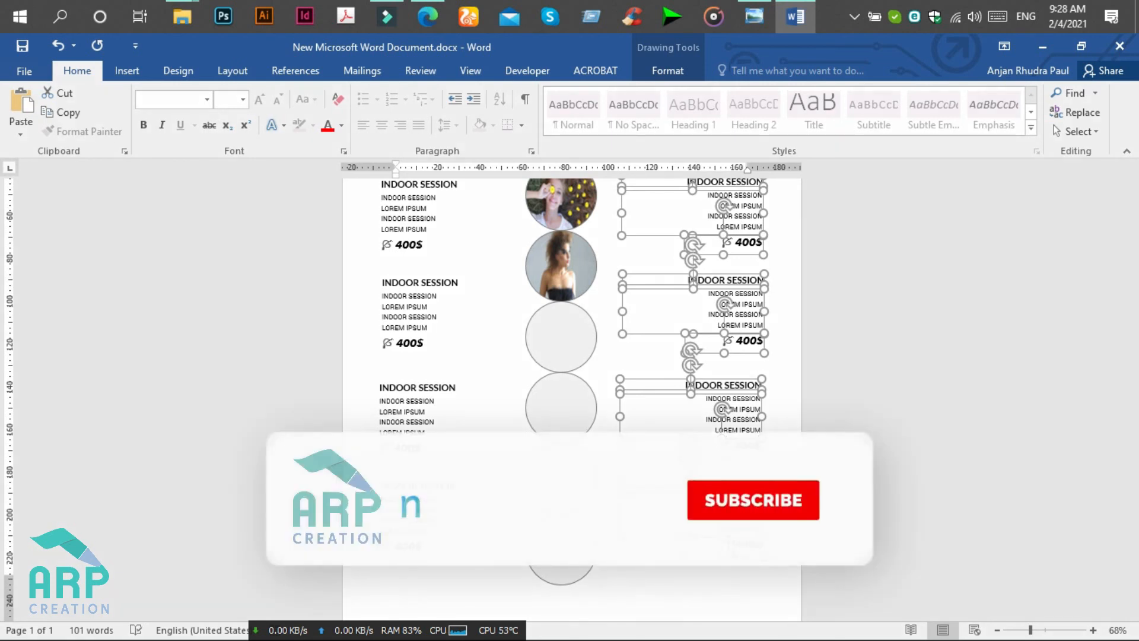
pyautogui.press('Down')
pyautogui.press('Down')
pyautogui.press('Down')
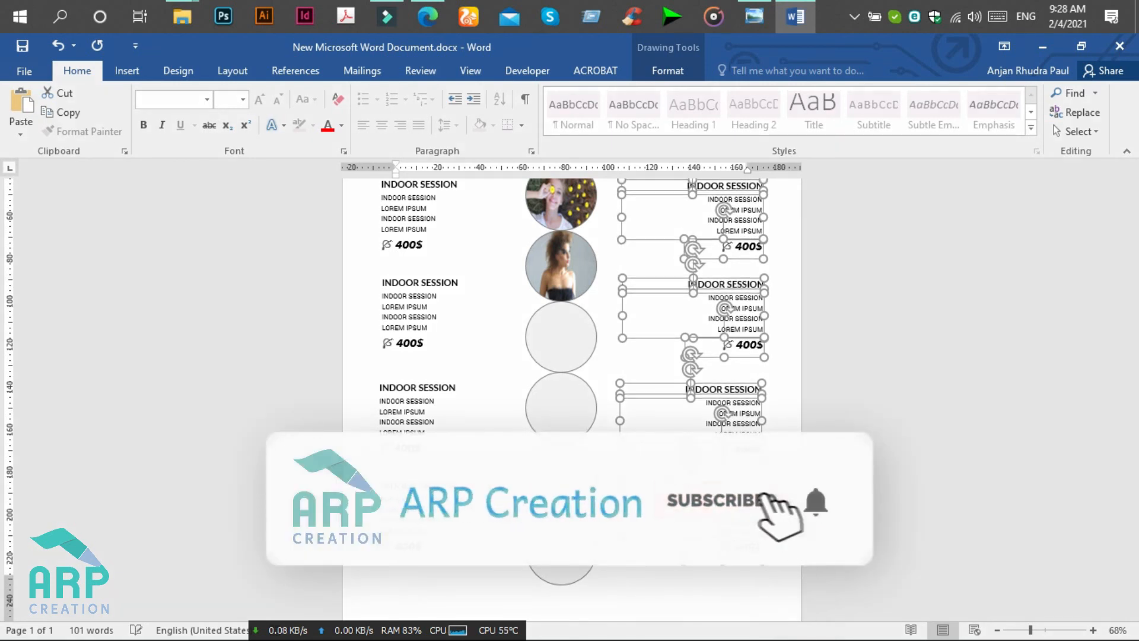
pyautogui.click(397, 195)
# Step: Copy the "YOUR PHOTOGRAPHY STUDIO" text box to the foot of the page, centred below the last circle
pyautogui.scroll(2, 654, 470)
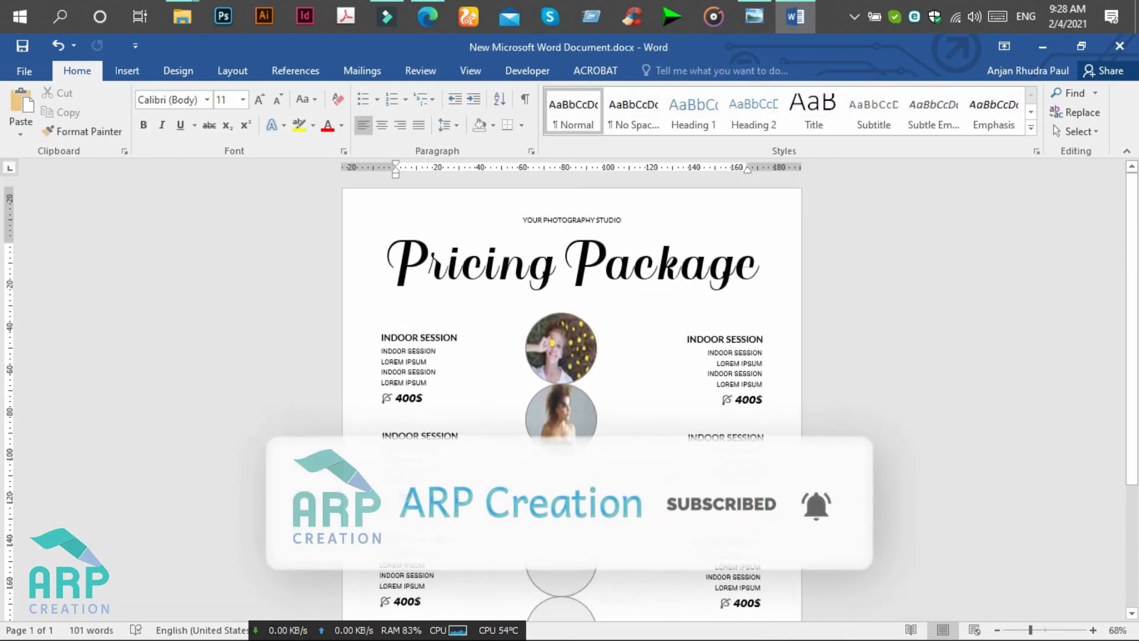
pyautogui.click(606, 217)
pyautogui.moveTo(607, 219); pyautogui.dragTo(596, 576)
pyautogui.scroll(-5, 623, 547)
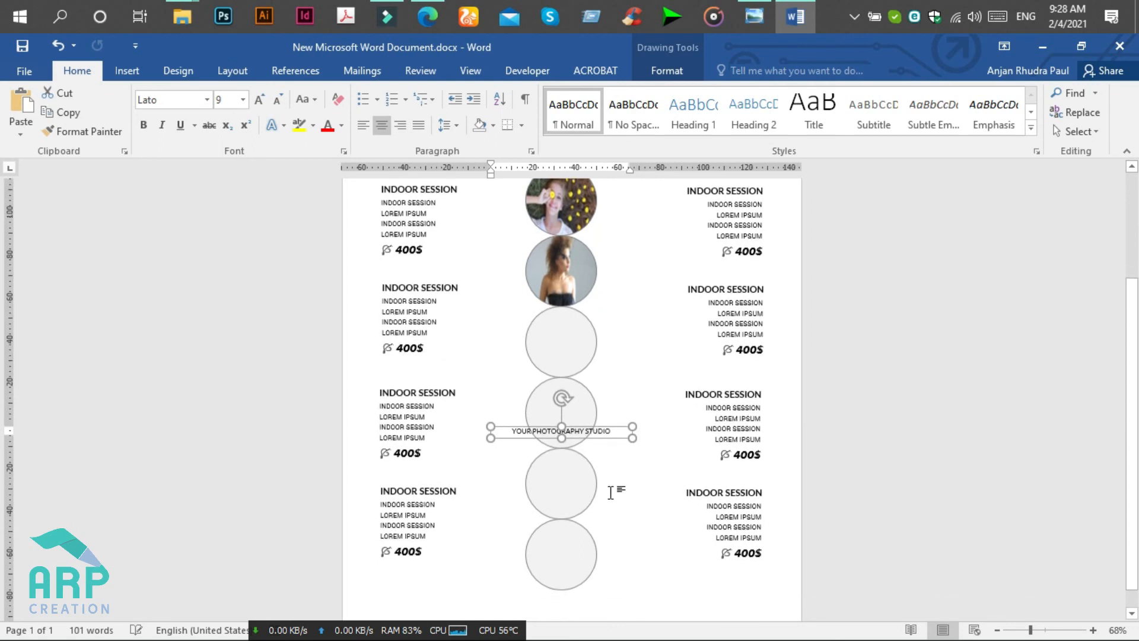
pyautogui.moveTo(604, 432); pyautogui.dragTo(610, 586)
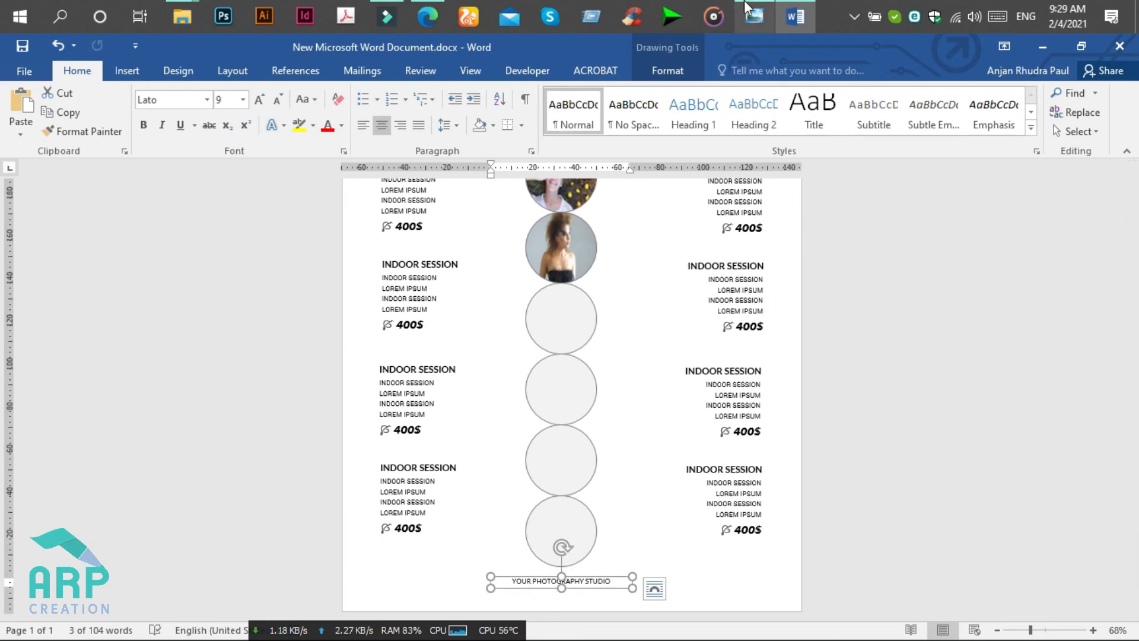
# Step: Check the footer in the reference image and replace the copied text box's wording with a contact phone number
pyautogui.click(770, 8)
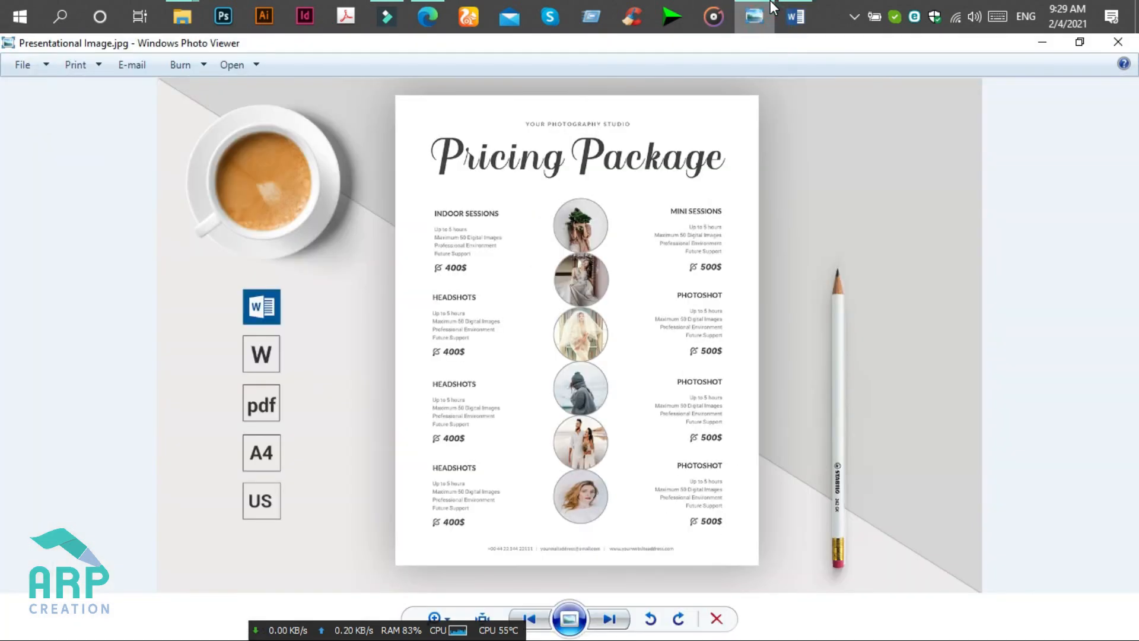
pyautogui.click(772, 4)
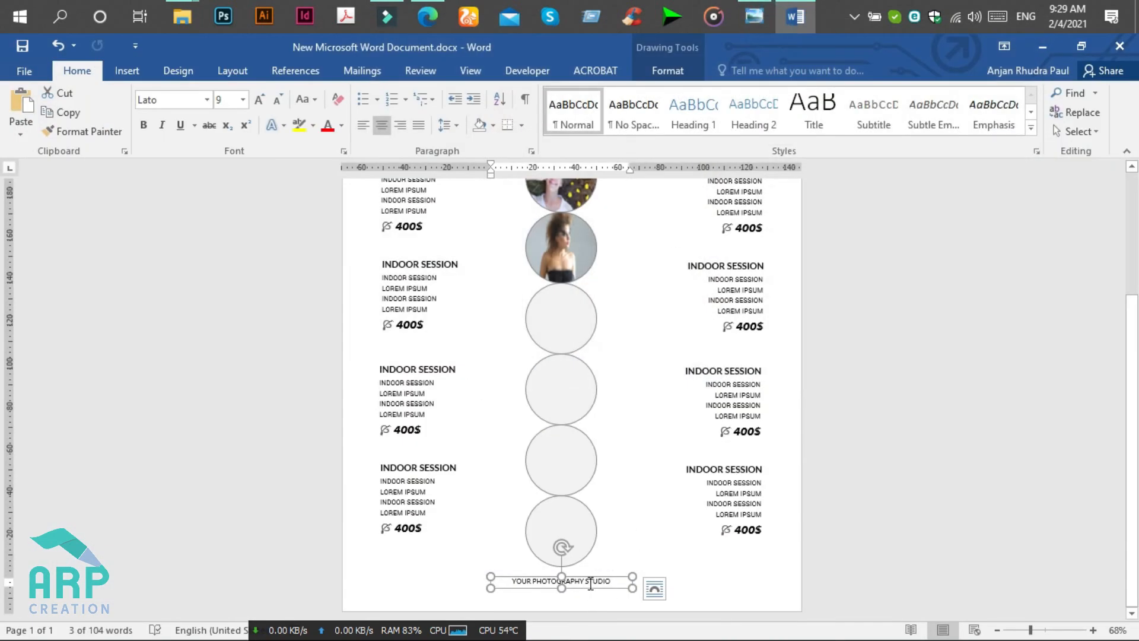
pyautogui.click(589, 583)
pyautogui.hotkey('ctrl', 'a')
pyautogui.press('Delete')
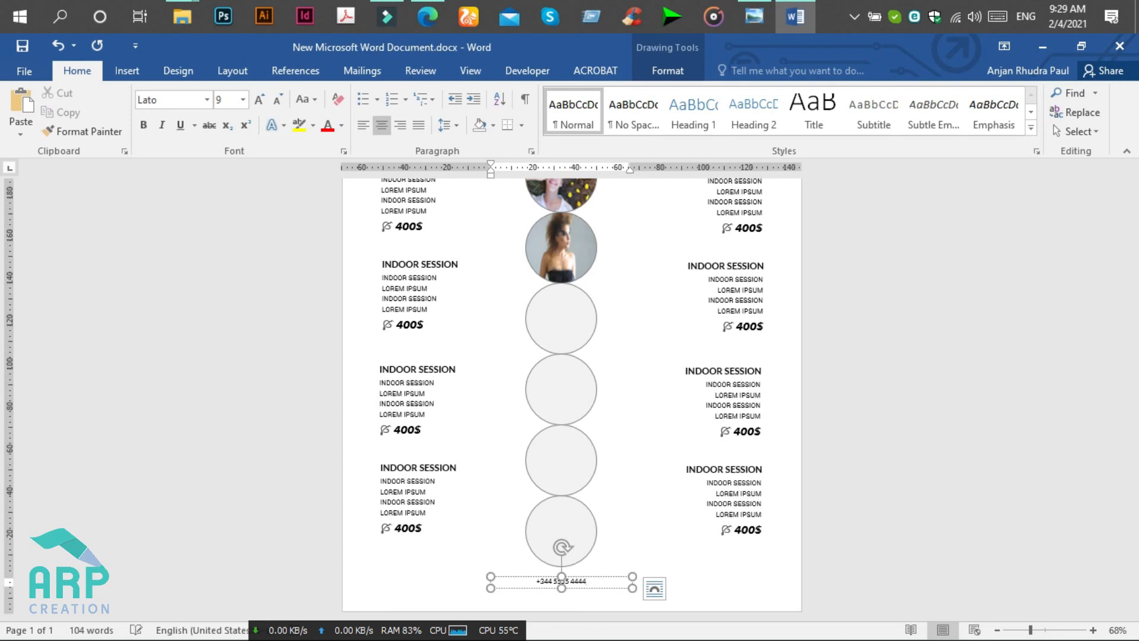
# Step: Reduce the footer phone number's font size to 8 and move its text box slightly lower on the page
pyautogui.click(598, 580)
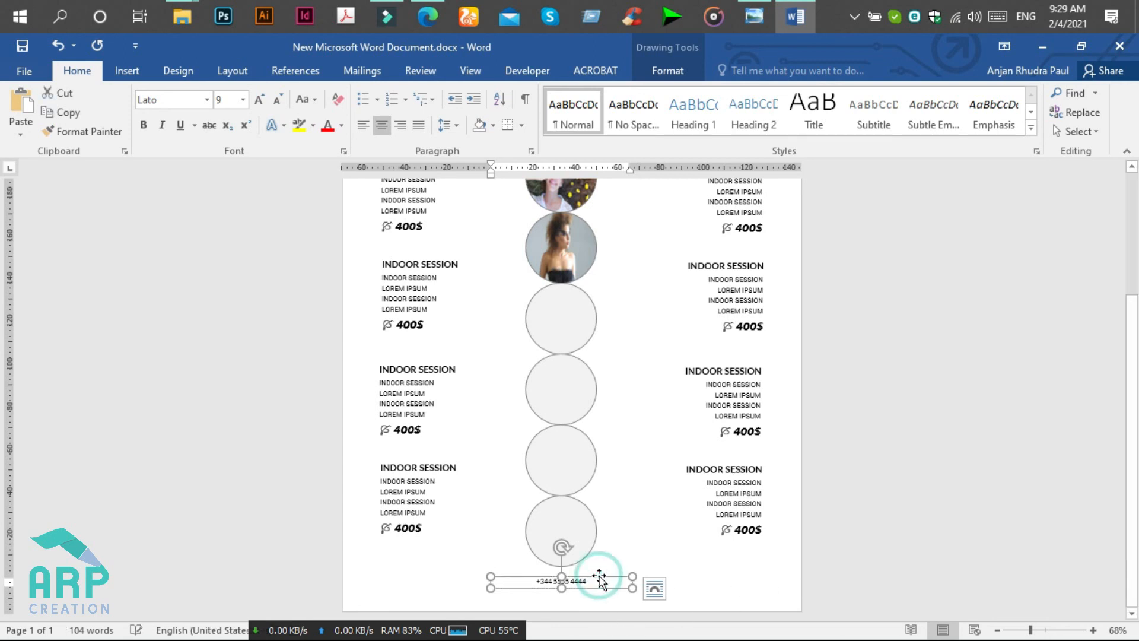
pyautogui.click(277, 99)
pyautogui.click(674, 565)
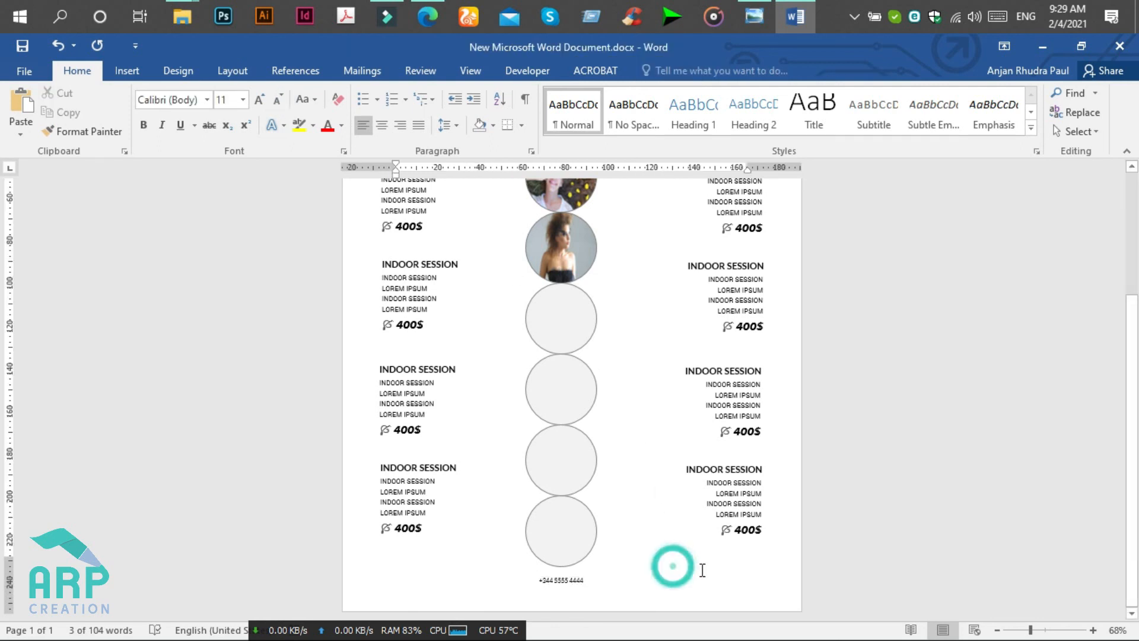
pyautogui.click(580, 577)
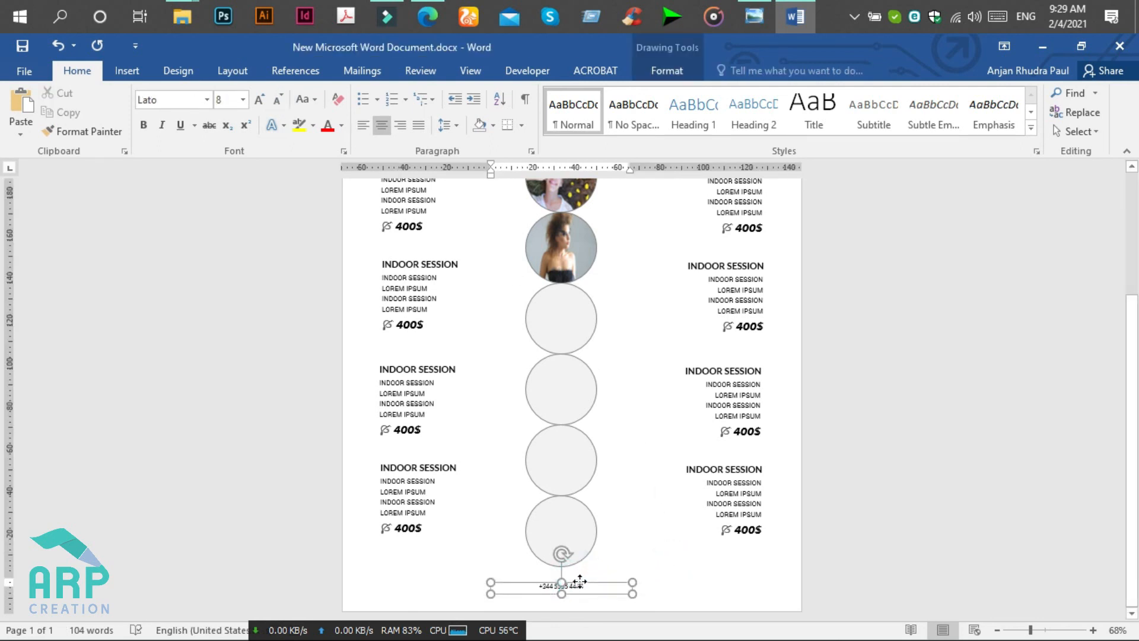
pyautogui.click(694, 563)
# Step: Review the whole page at 48% zoom and minimize the document window to reach the desktop
pyautogui.click(1024, 633)
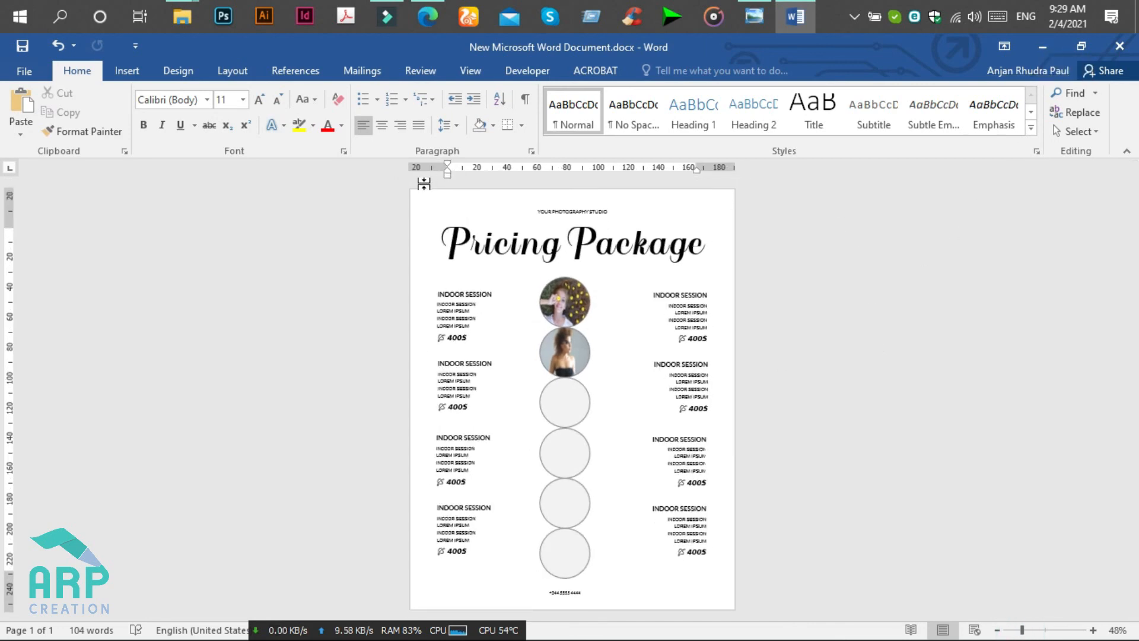
pyautogui.click(1042, 48)
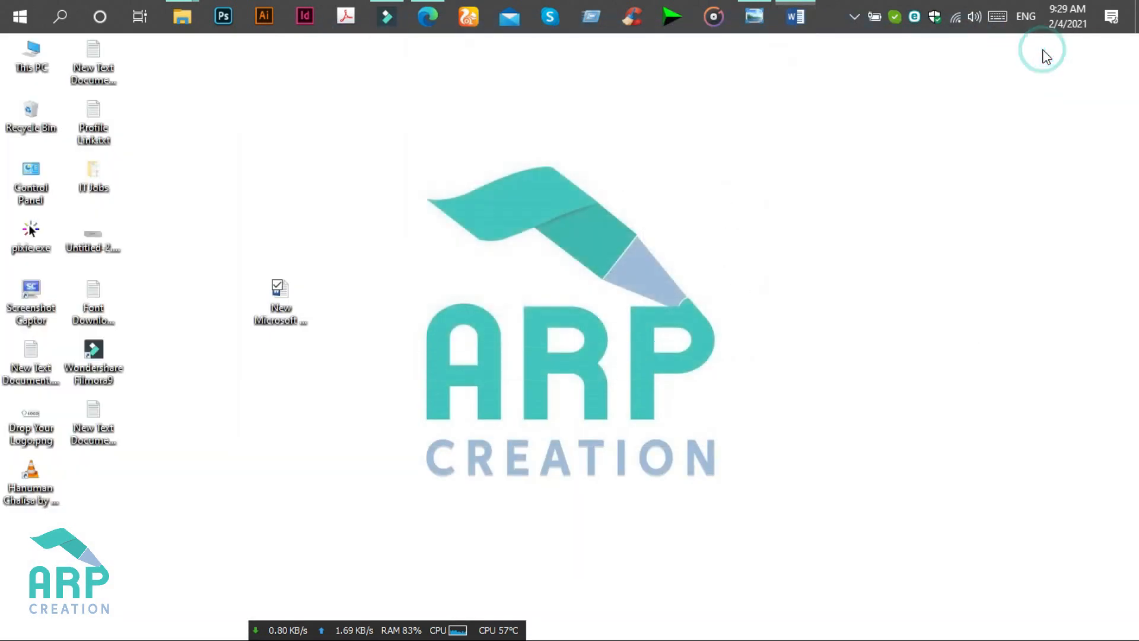